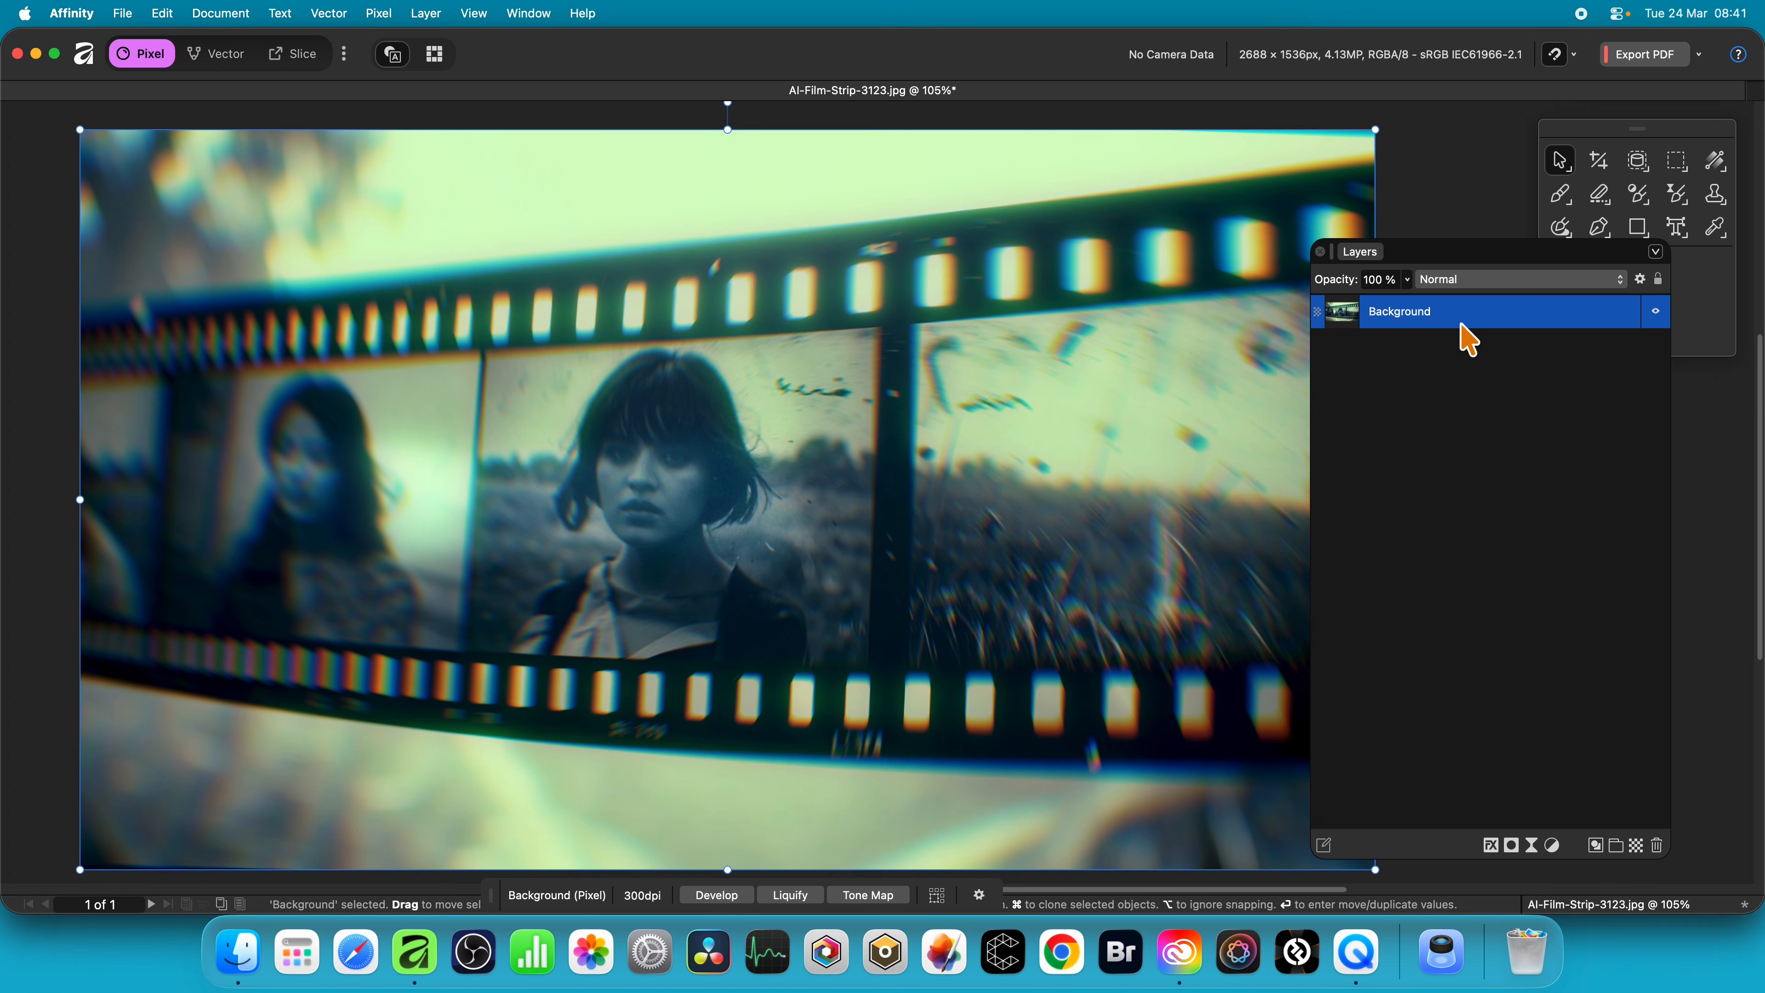
# - Duplicate the Background layer and place the copy in a Live Tone Blend Group
pyautogui.rightClick(1458, 321)
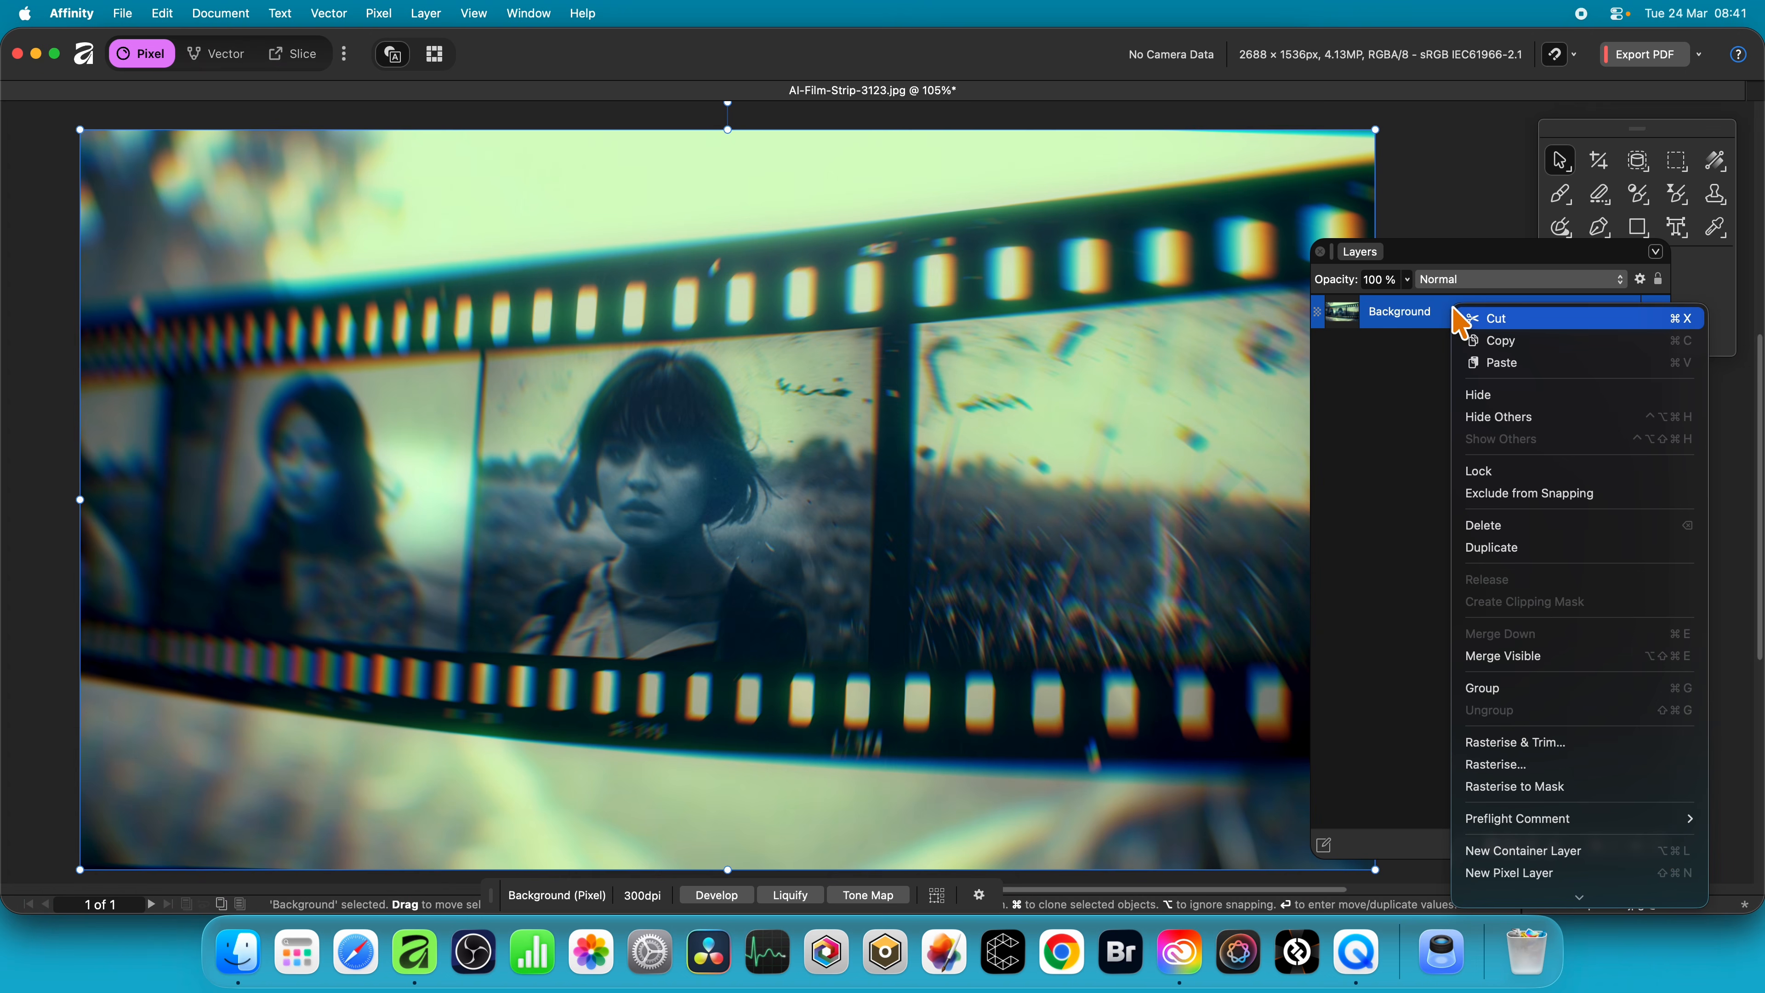
pyautogui.click(1482, 550)
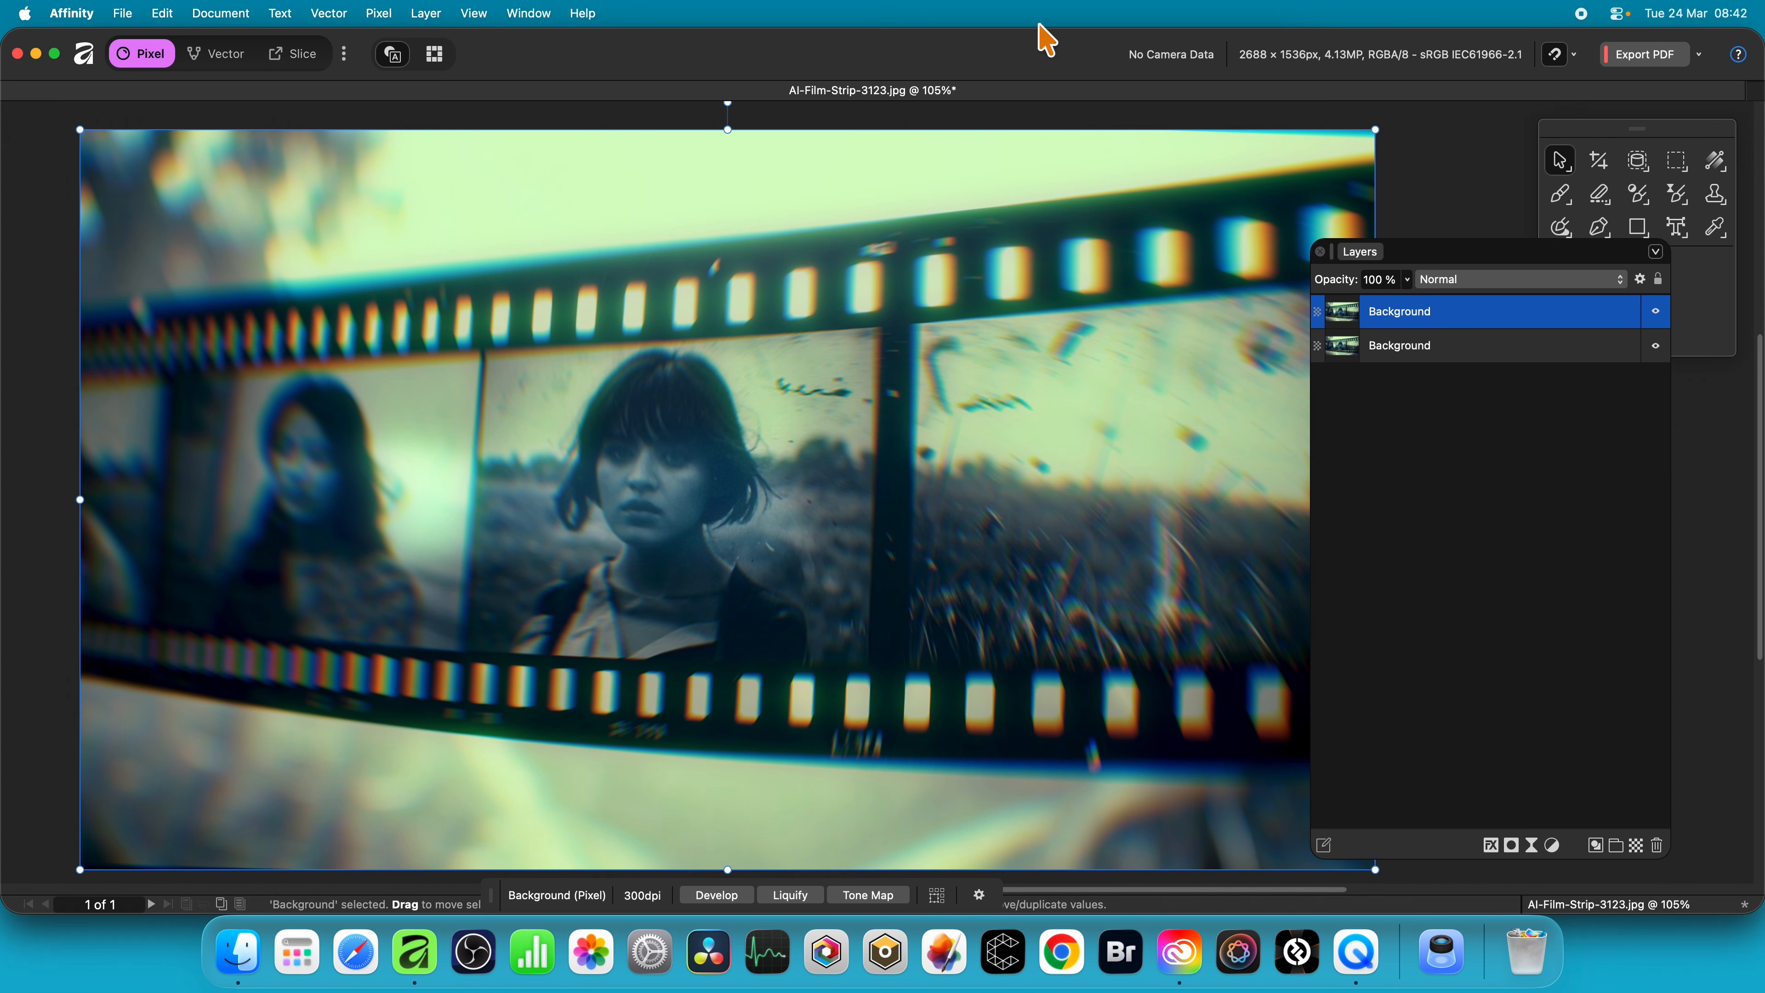
pyautogui.click(383, 14)
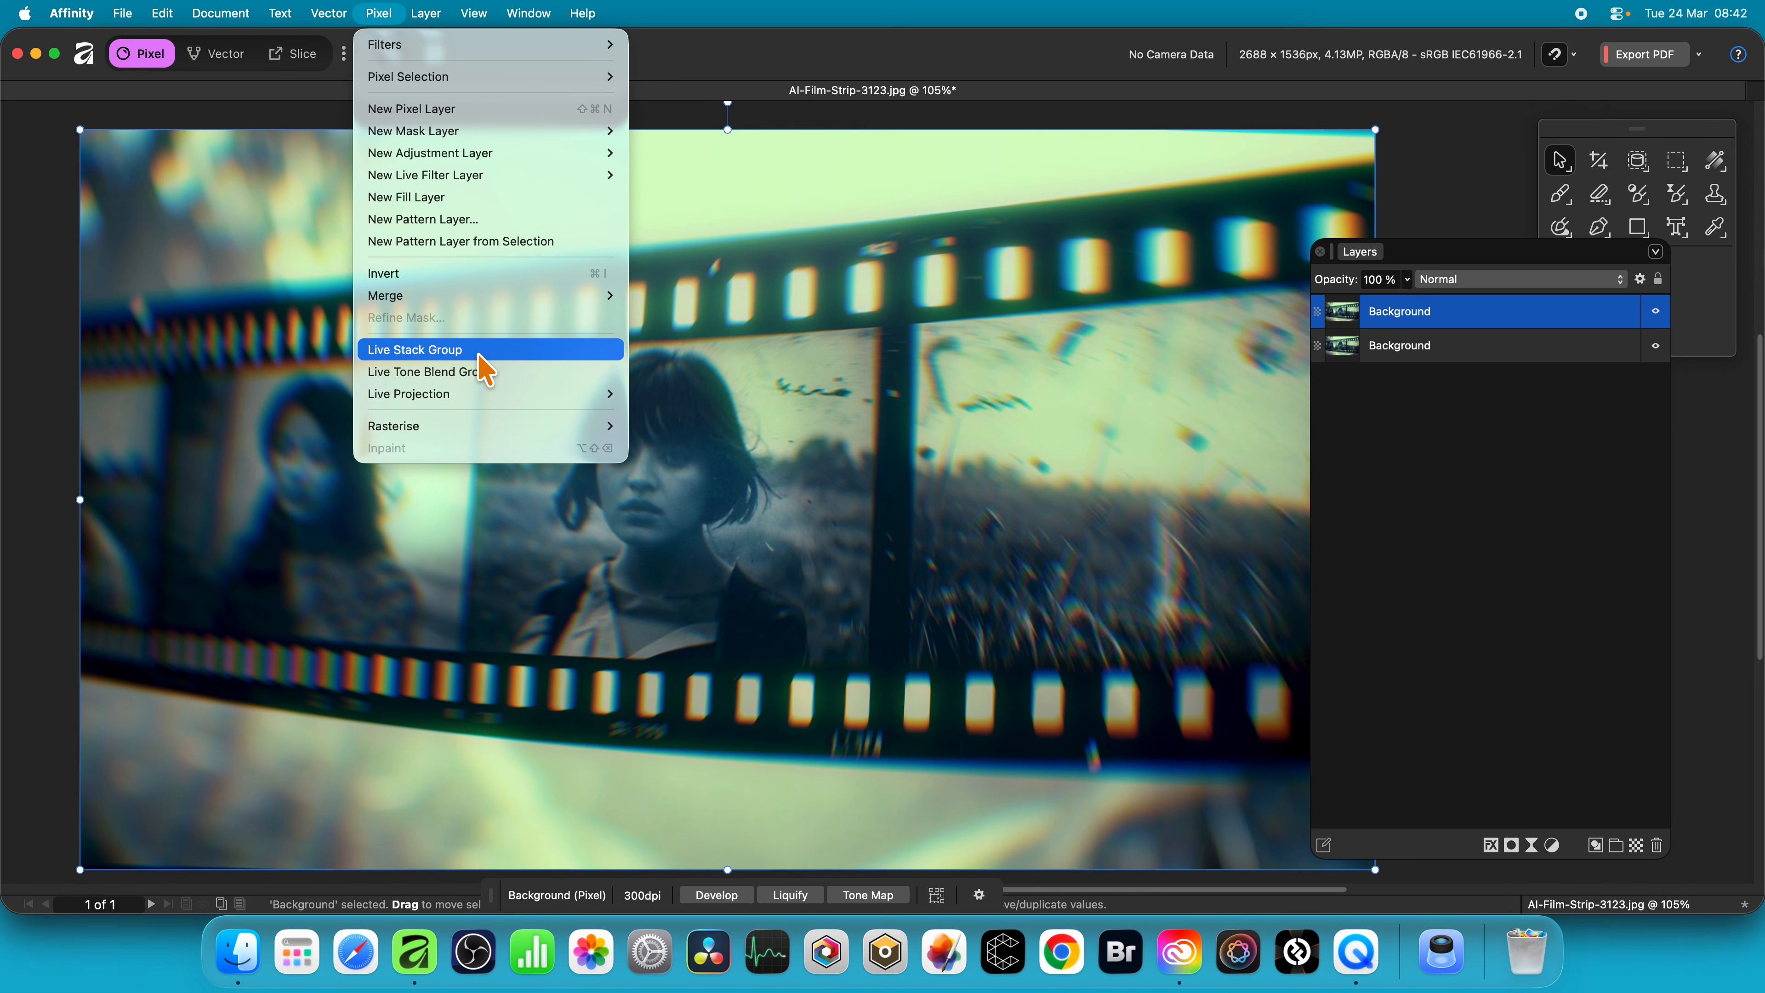
pyautogui.click(479, 378)
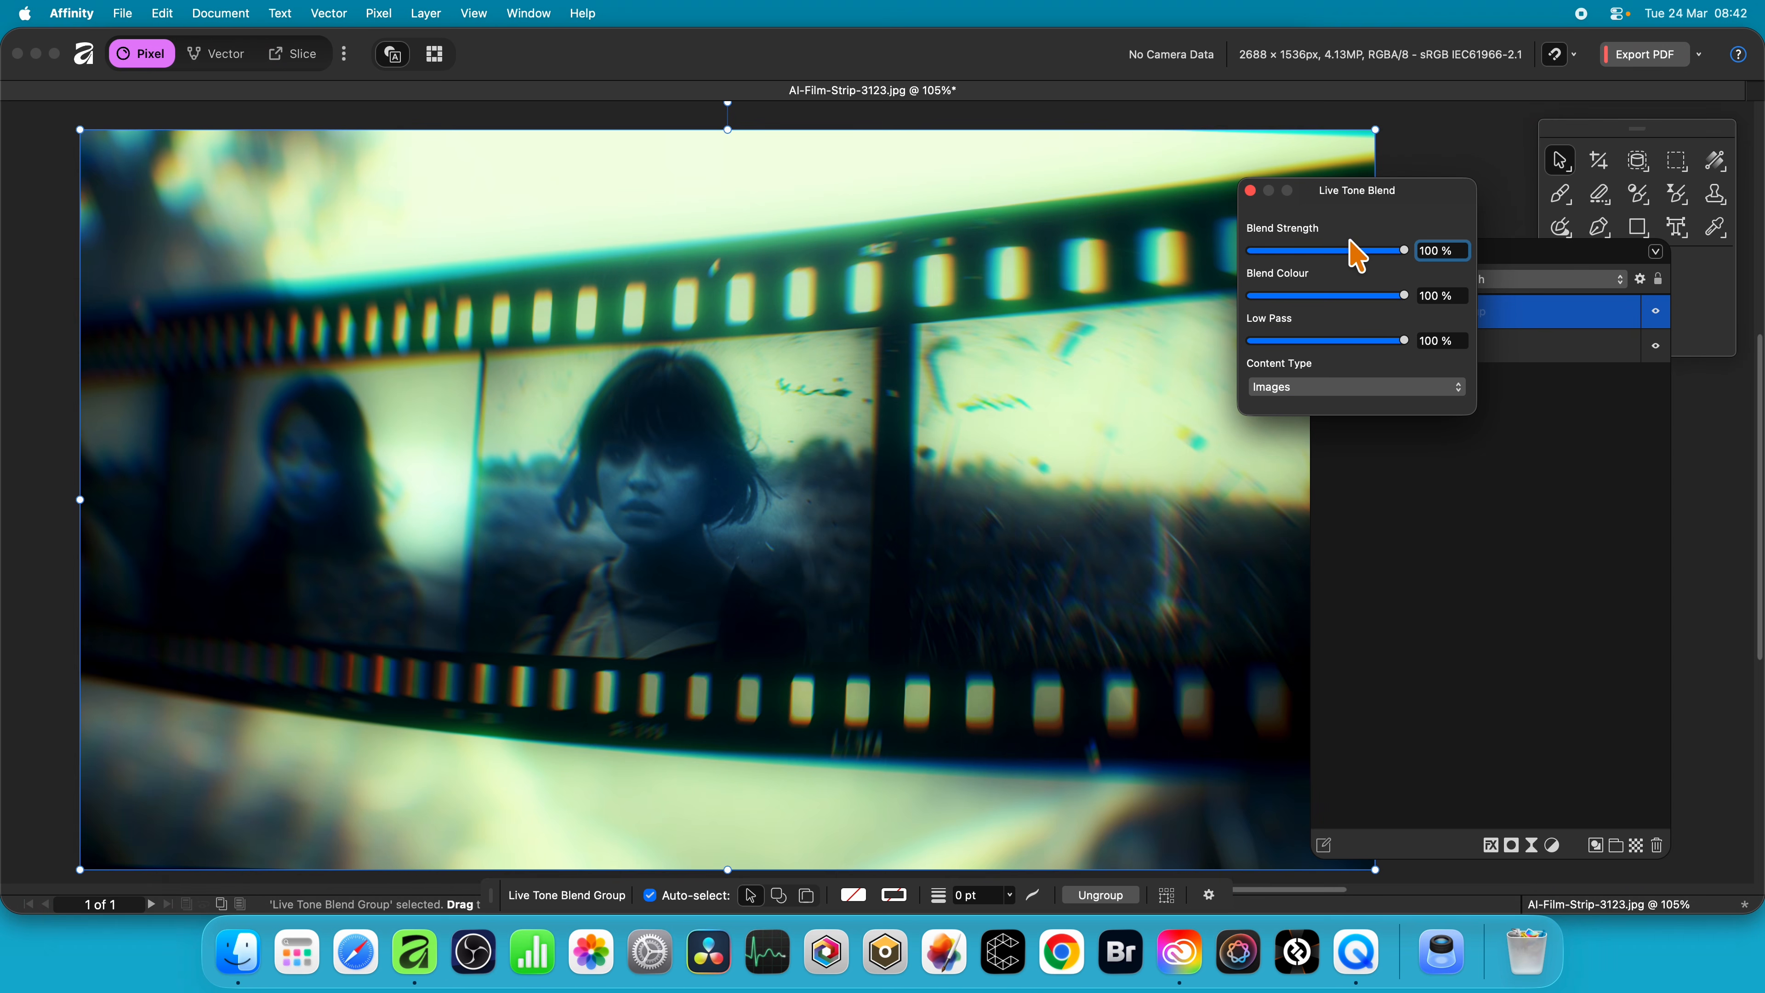
# - Set the Live Tone Blend to 42% strength, 69% colour, 34% low pass and content type Text
pyautogui.moveTo(1403, 250); pyautogui.dragTo(1314, 252)
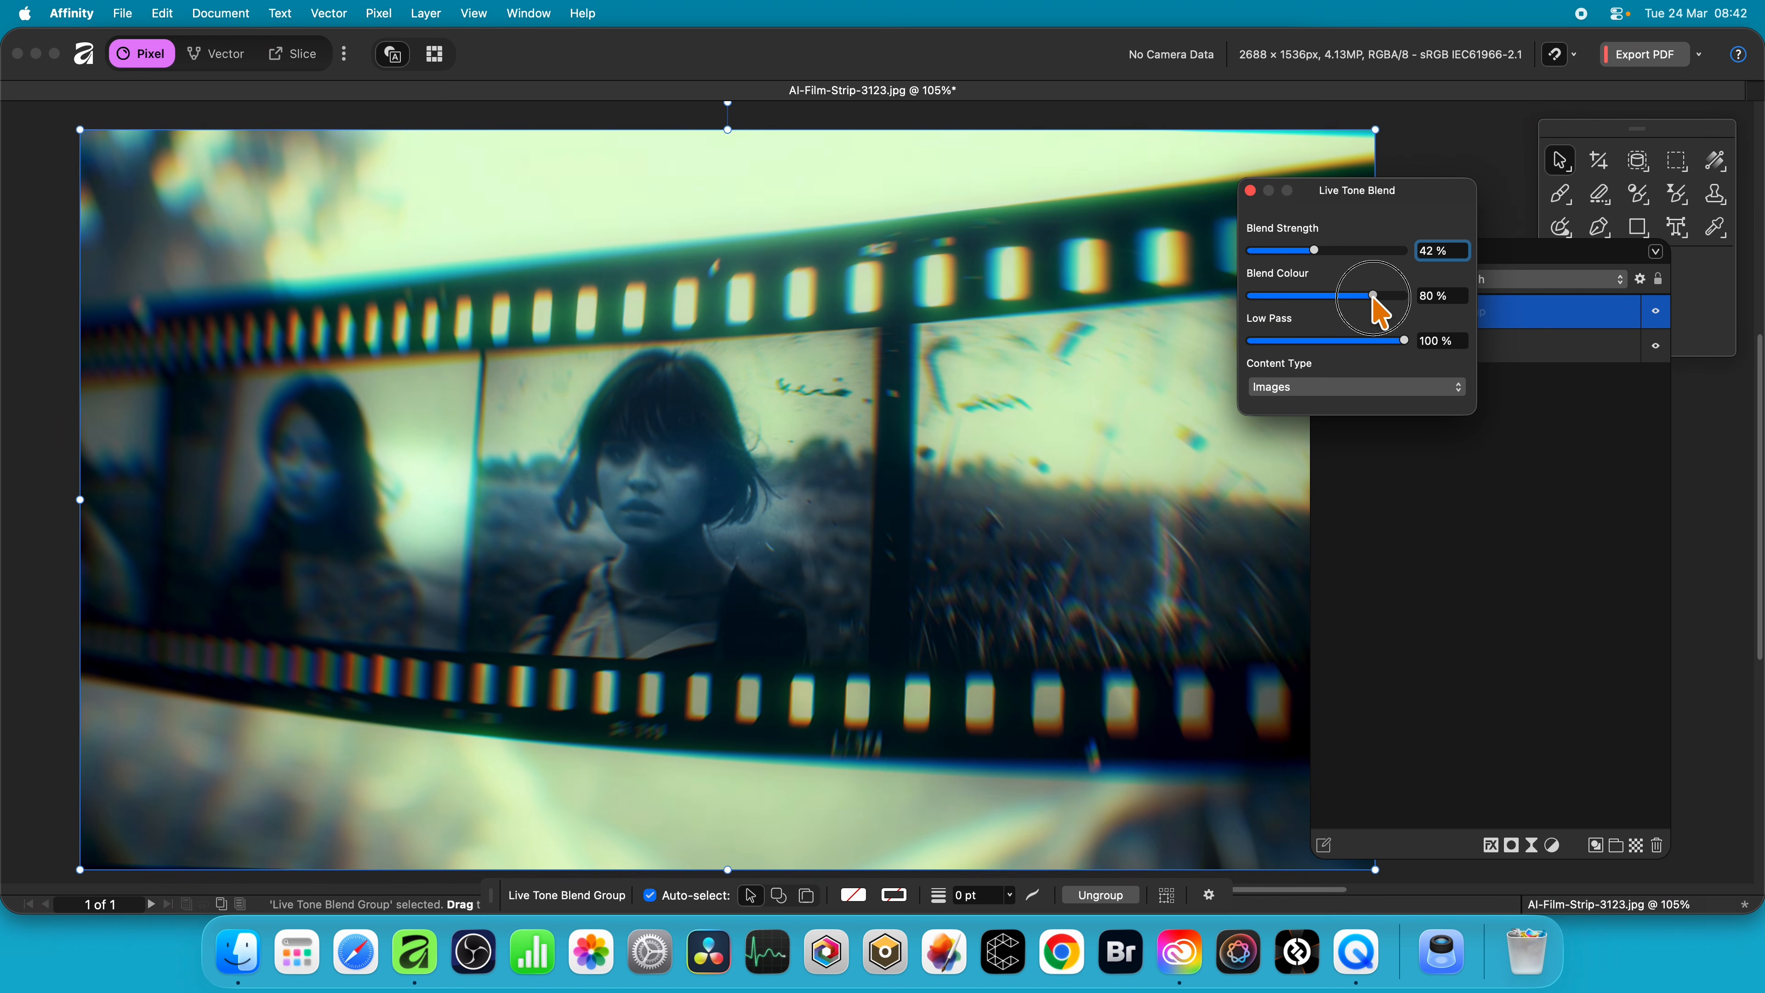
pyautogui.moveTo(1404, 295); pyautogui.dragTo(1289, 362)
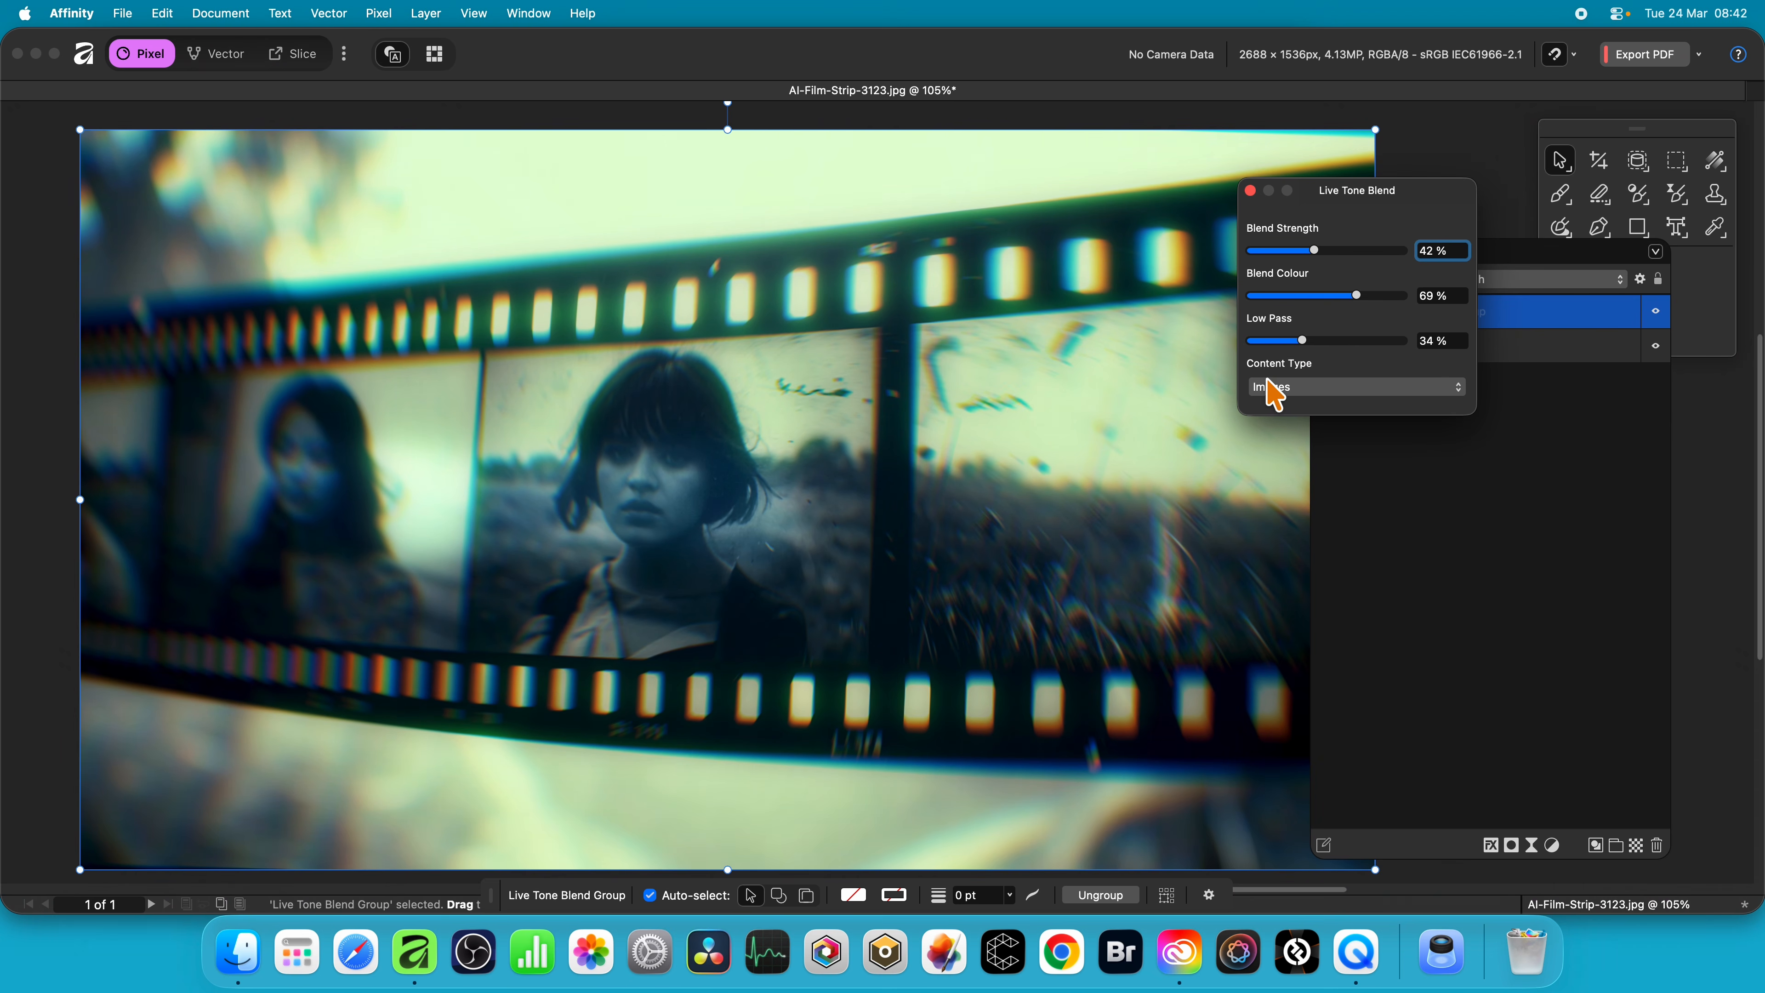
pyautogui.click(1350, 386)
pyautogui.moveTo(1351, 385); pyautogui.dragTo(1342, 446)
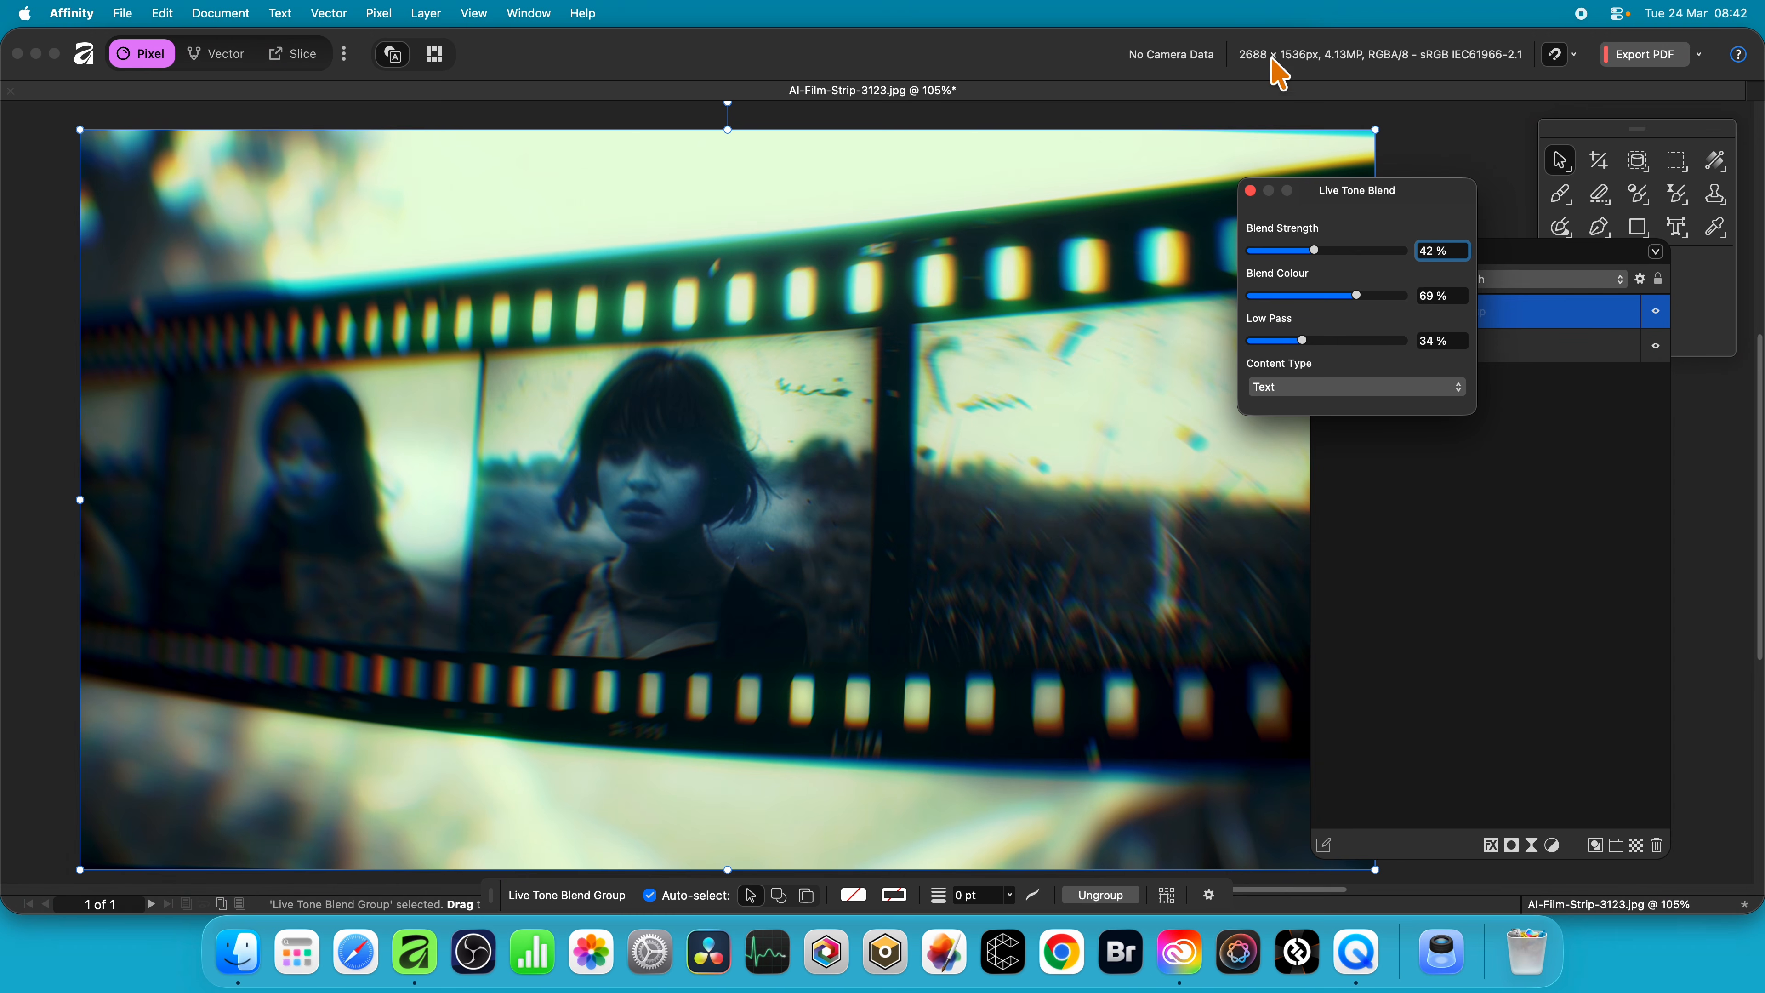
pyautogui.click(1250, 190)
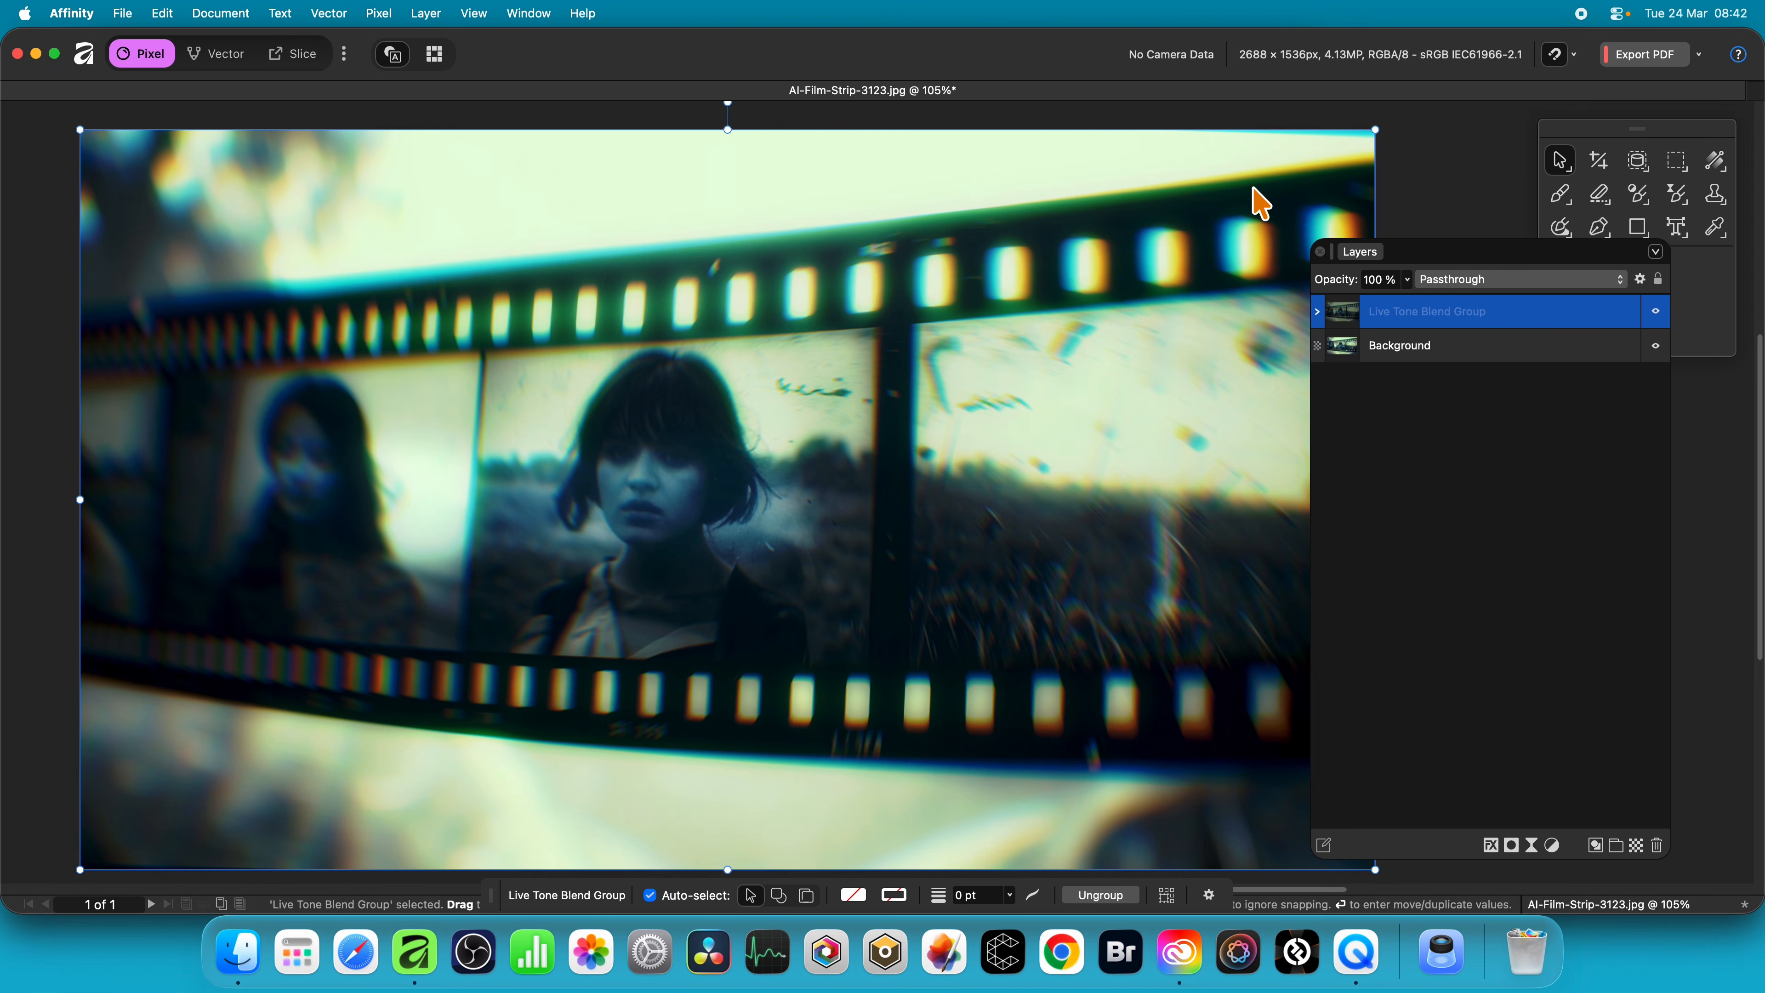
# - Add a live Radial Blur filter to the Background layer inside the Live Tone Blend Group
pyautogui.click(1319, 312)
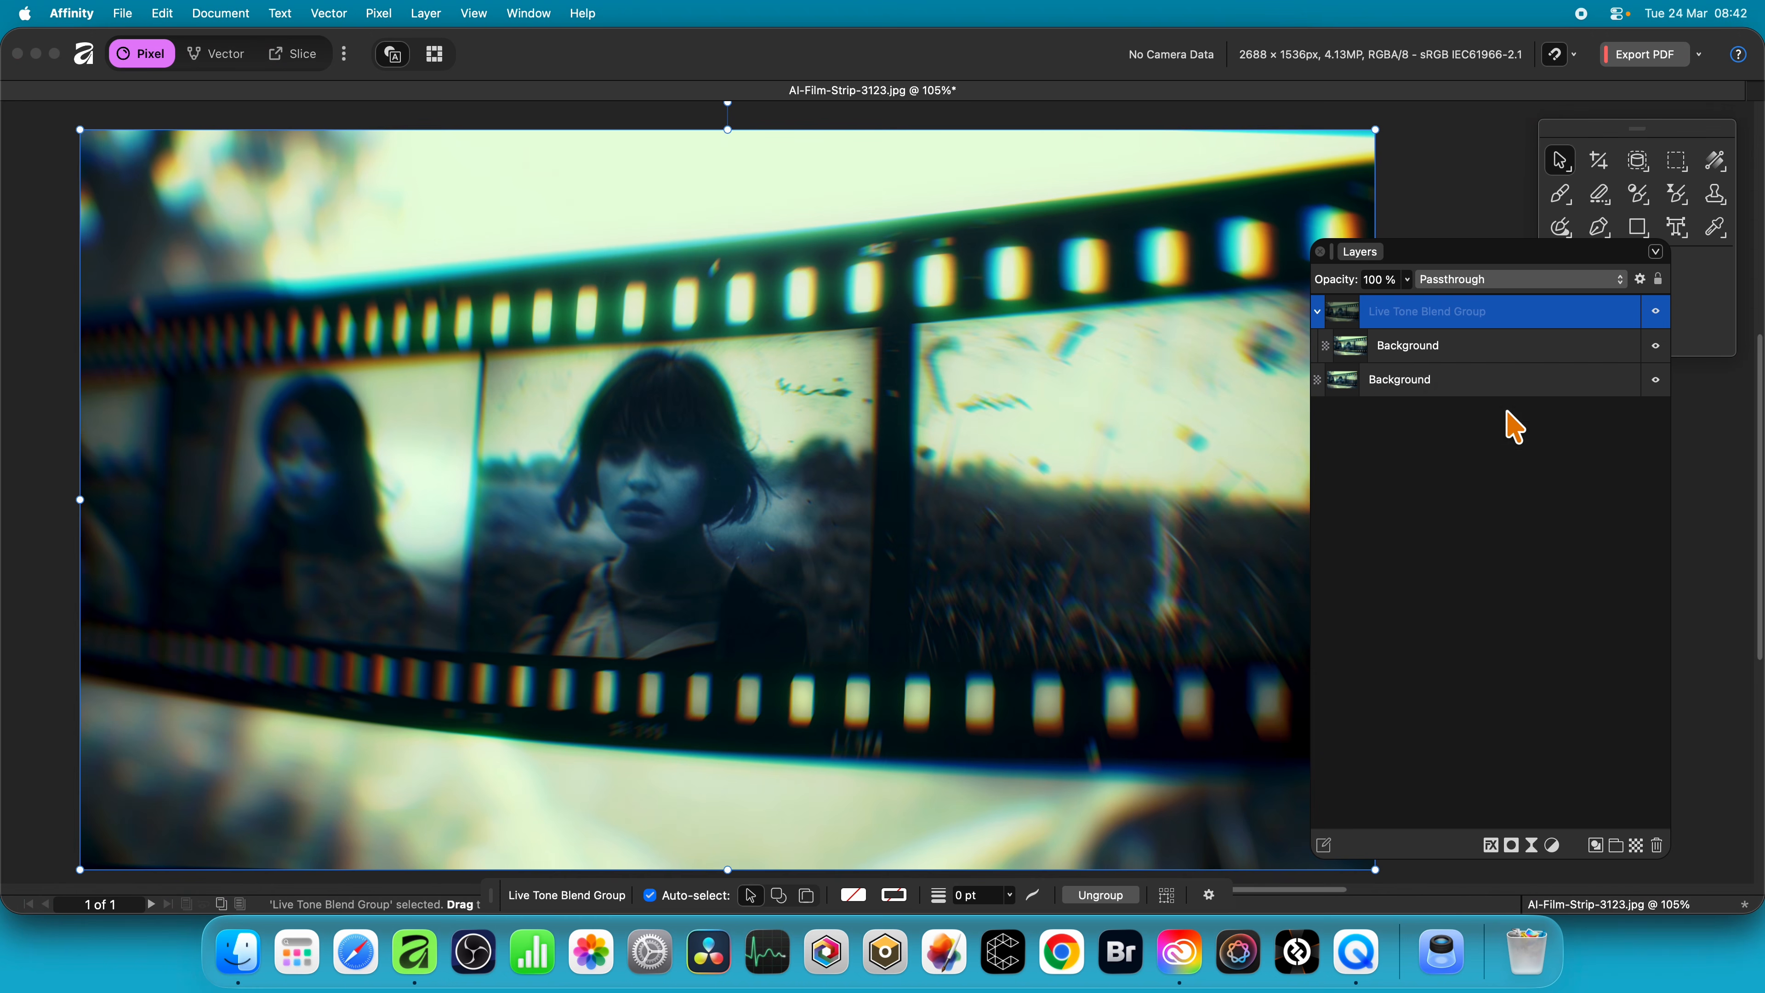
pyautogui.click(1411, 351)
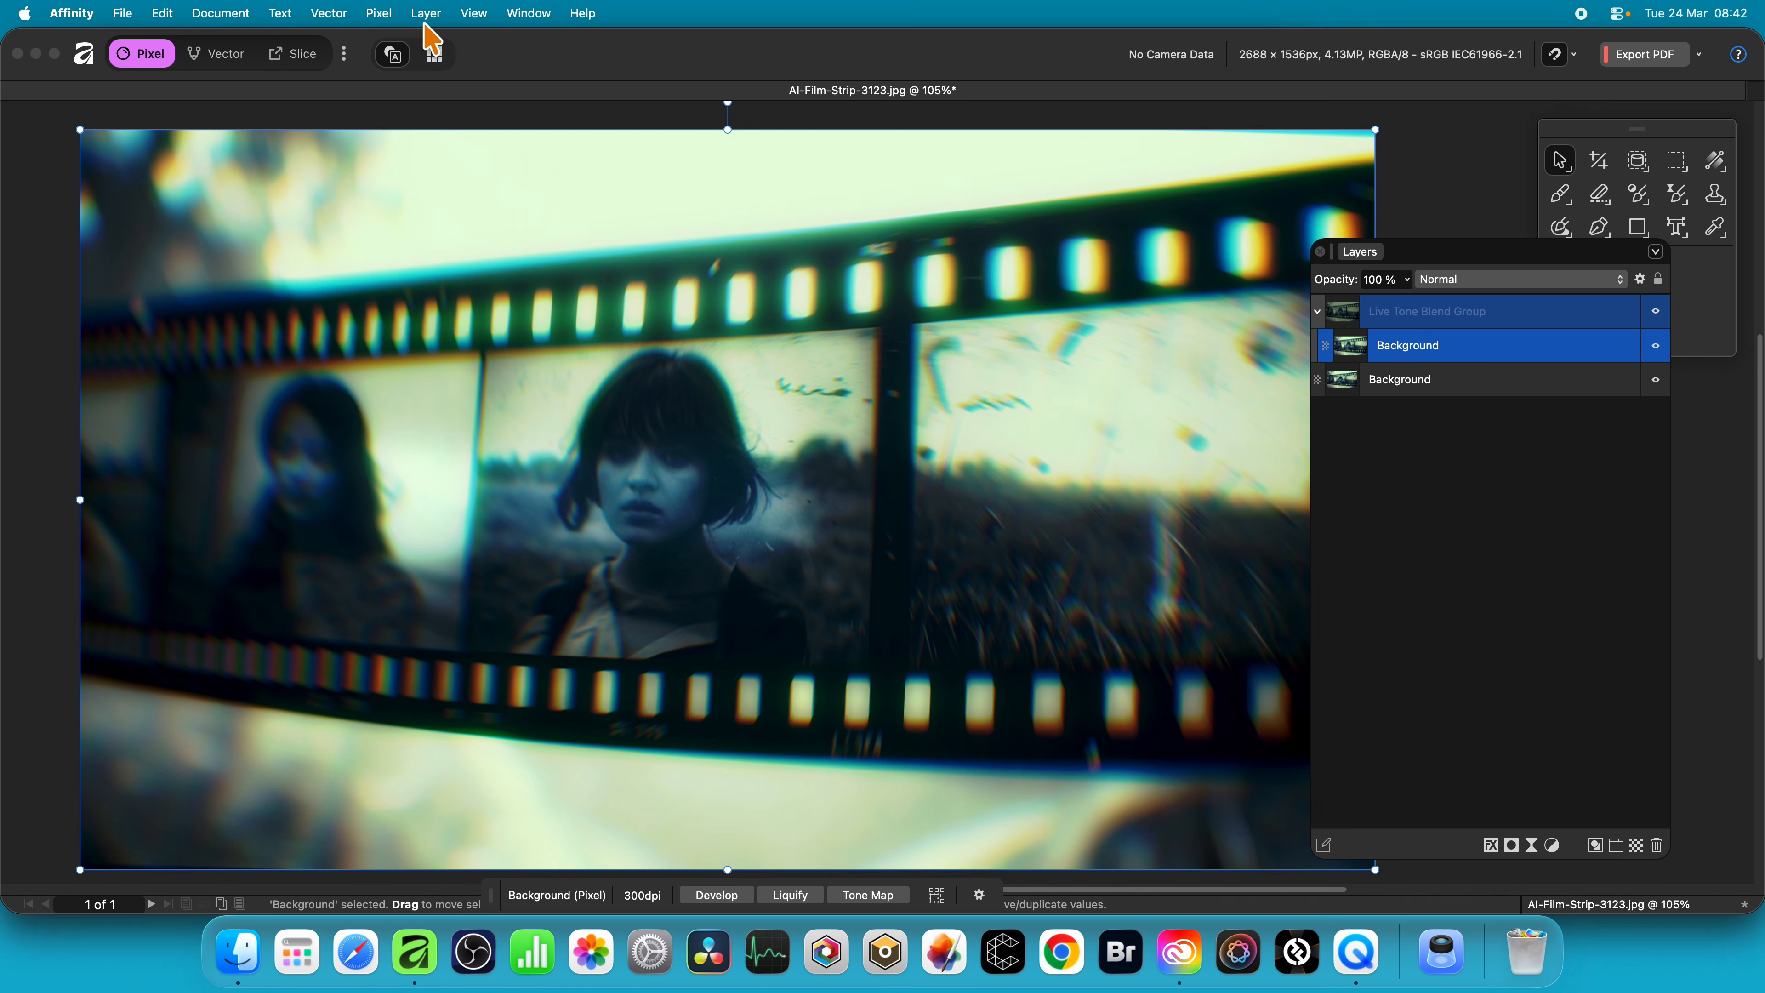
pyautogui.click(381, 14)
pyautogui.moveTo(430, 179)
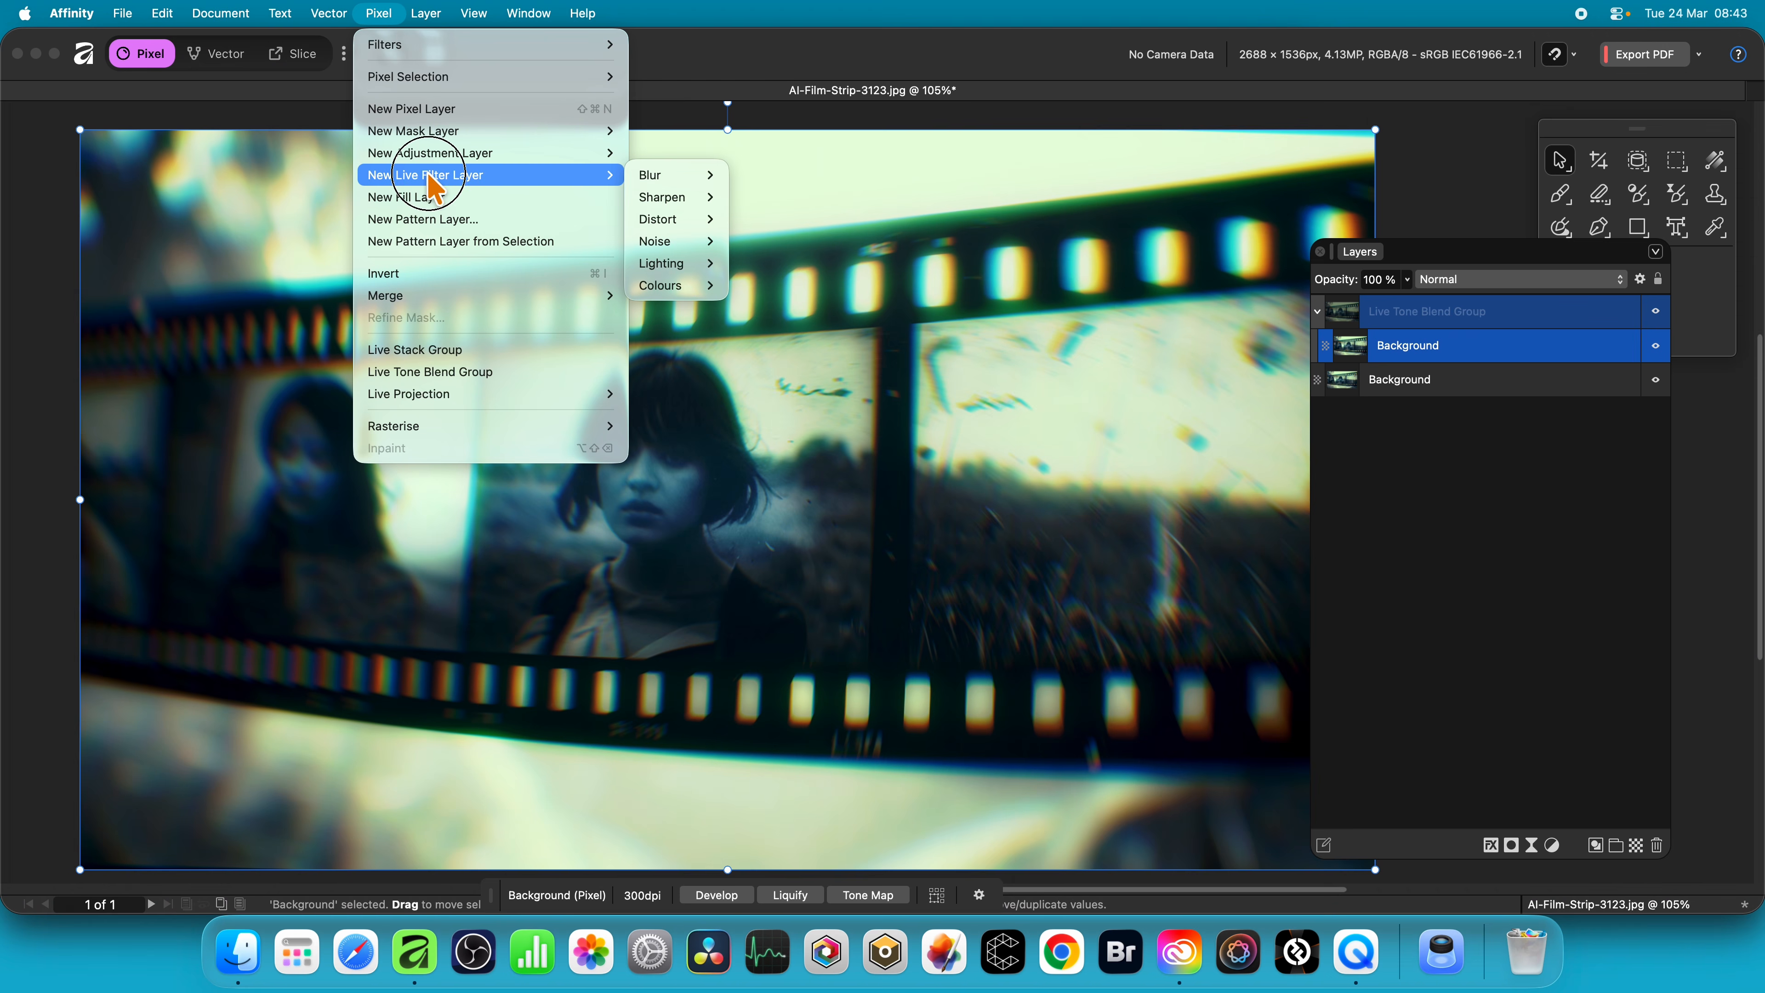
pyautogui.moveTo(699, 175)
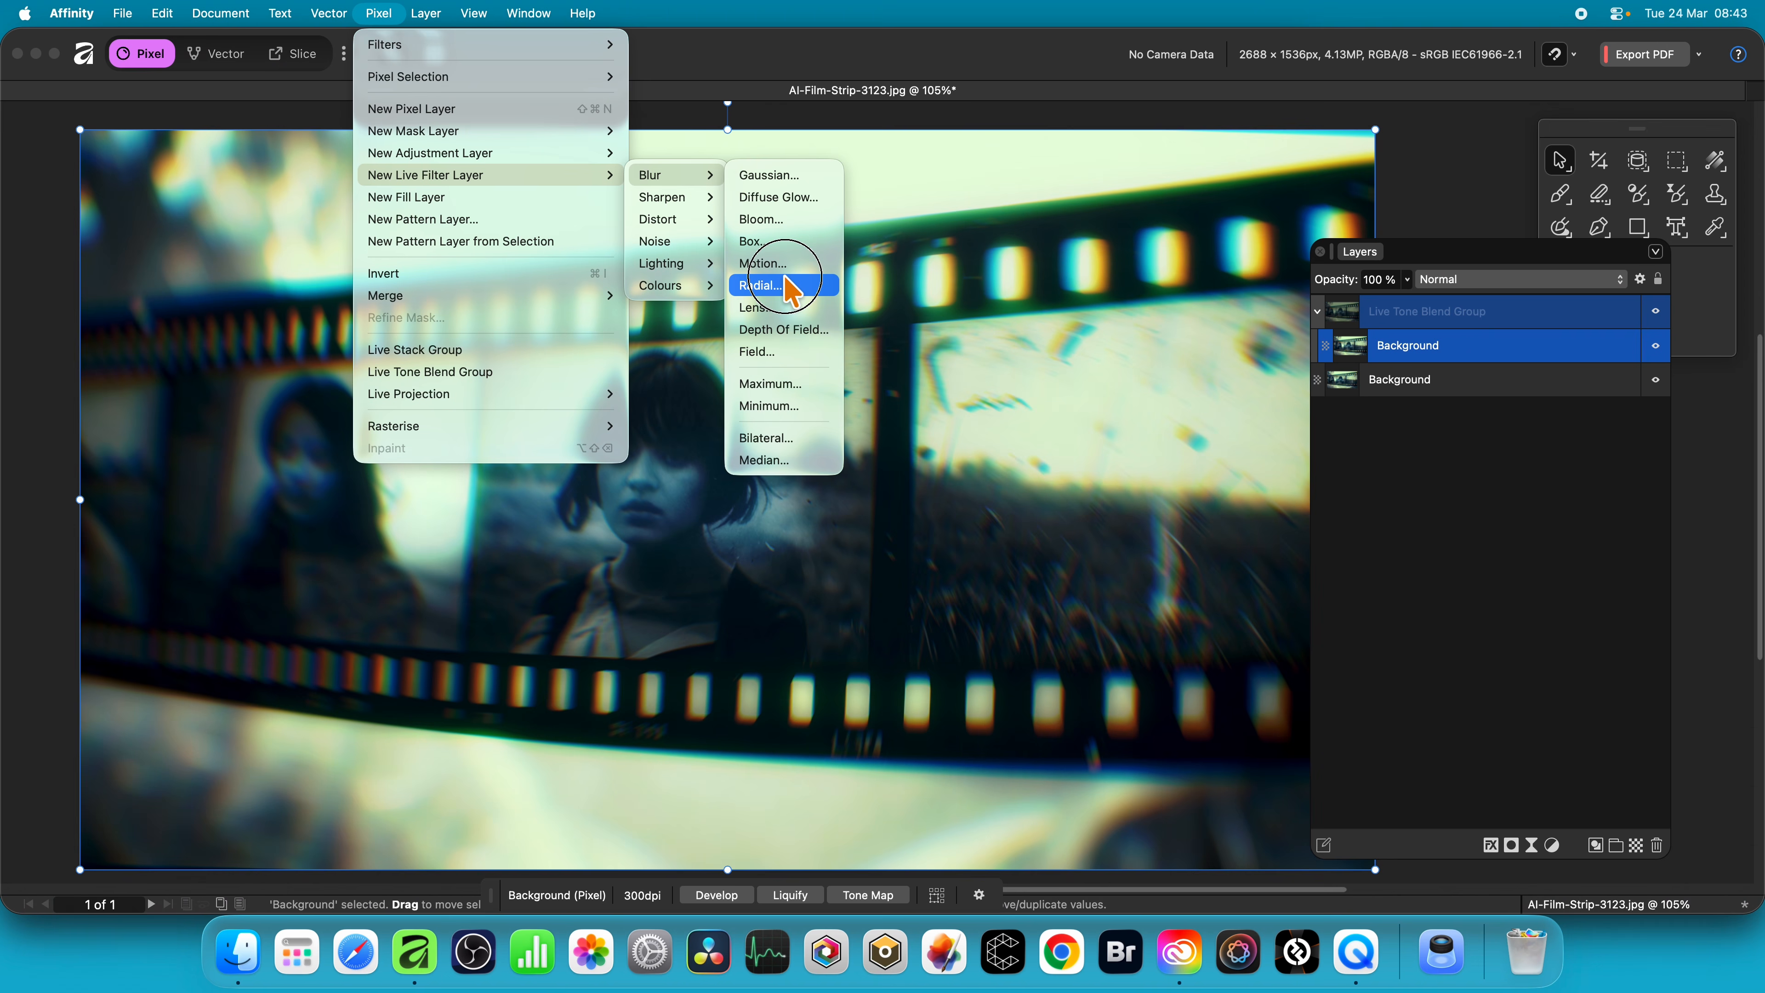
pyautogui.click(794, 289)
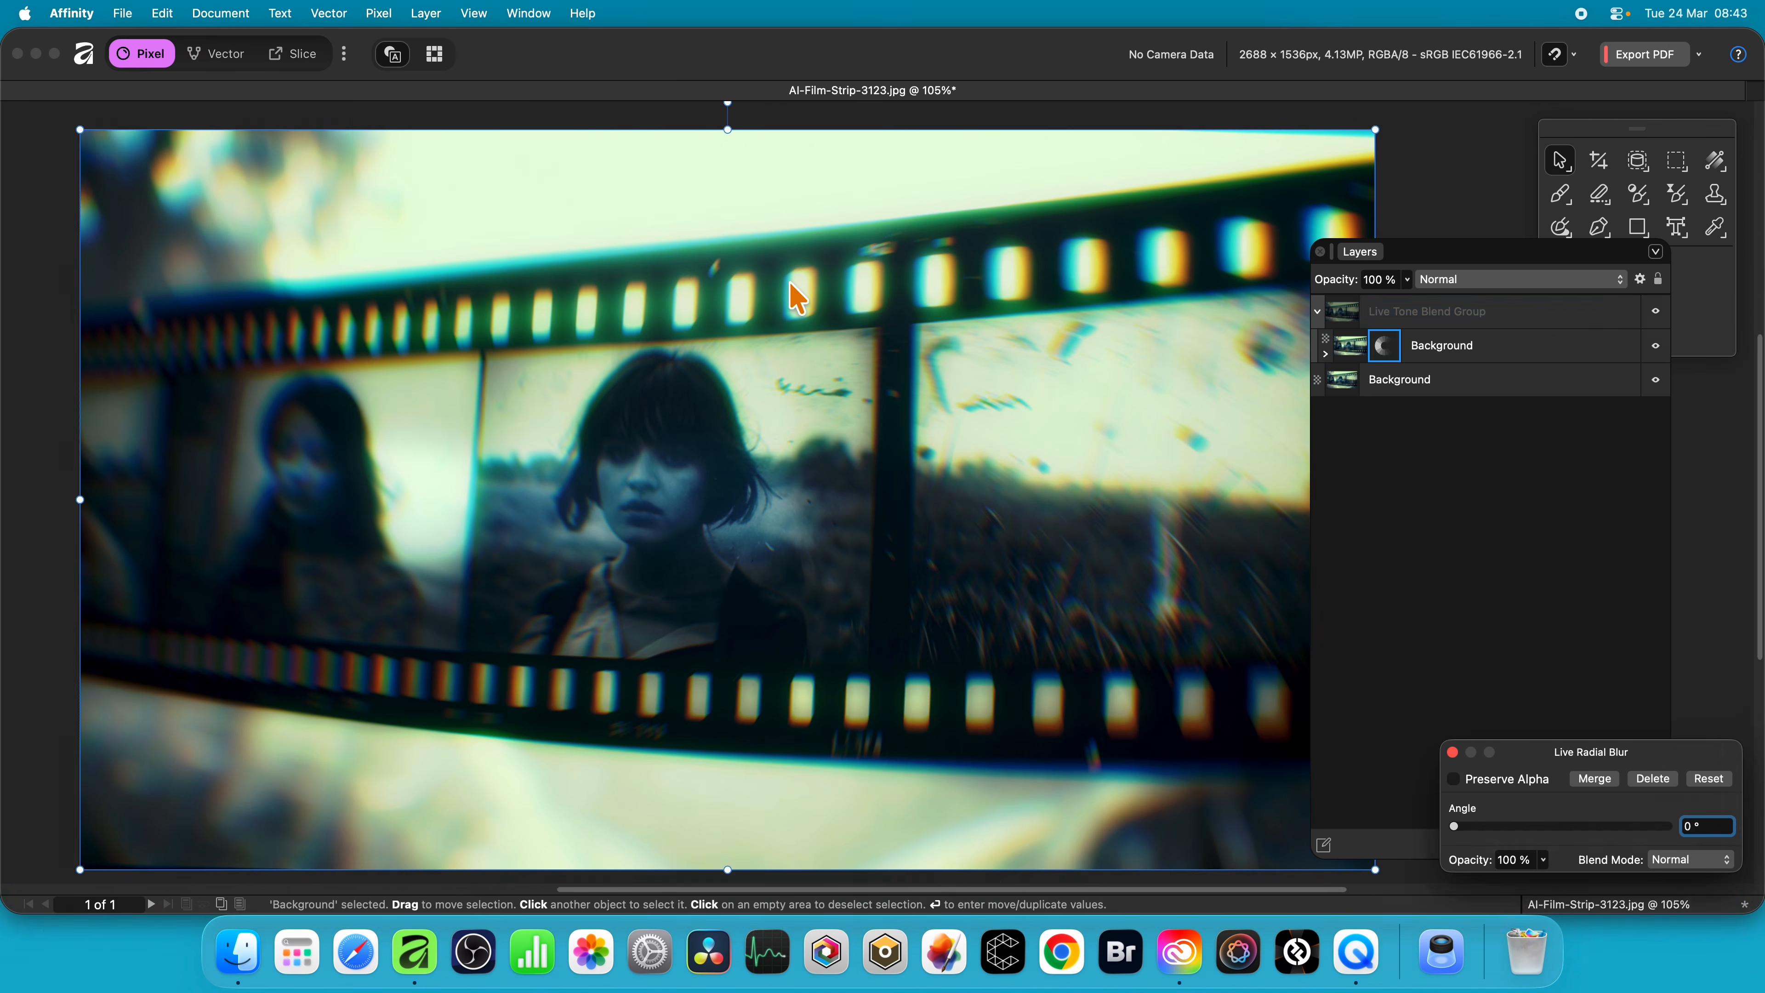
# - Set the Radial Blur angle to about 132.6° and move its centre onto the left side of the middle woman's head
pyautogui.moveTo(1616, 765); pyautogui.dragTo(820, 413)
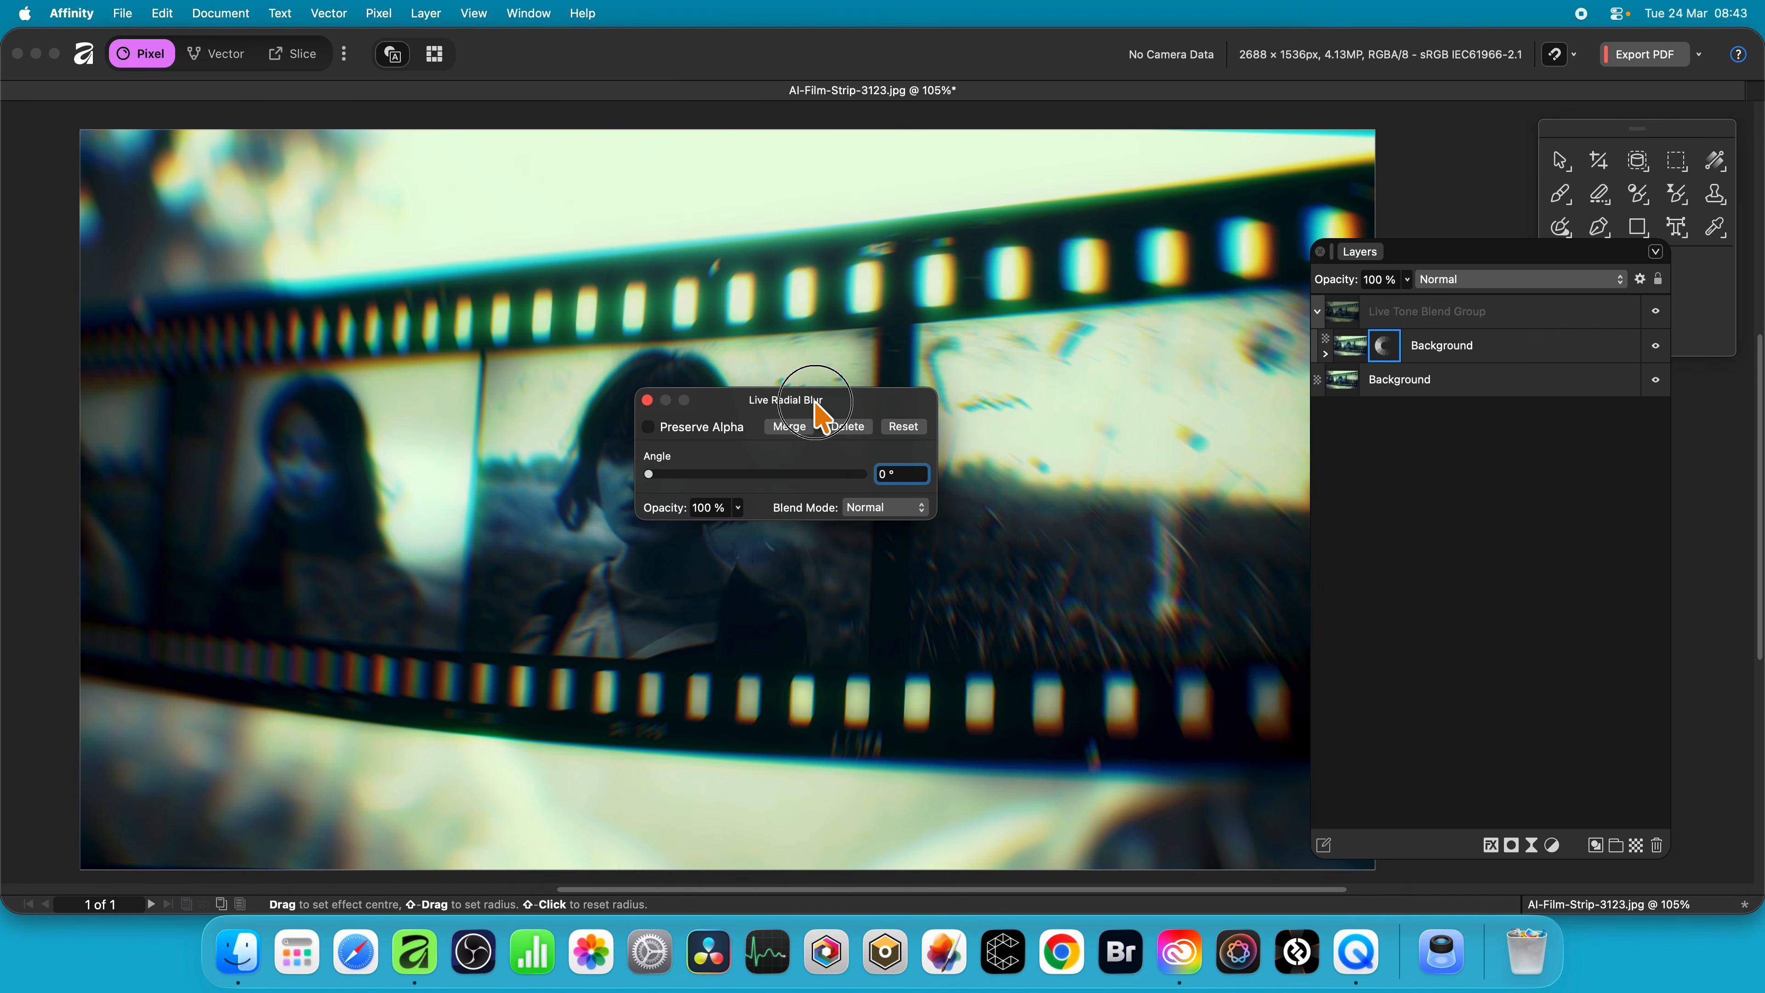
pyautogui.click(697, 474)
pyautogui.moveTo(697, 475); pyautogui.dragTo(848, 479)
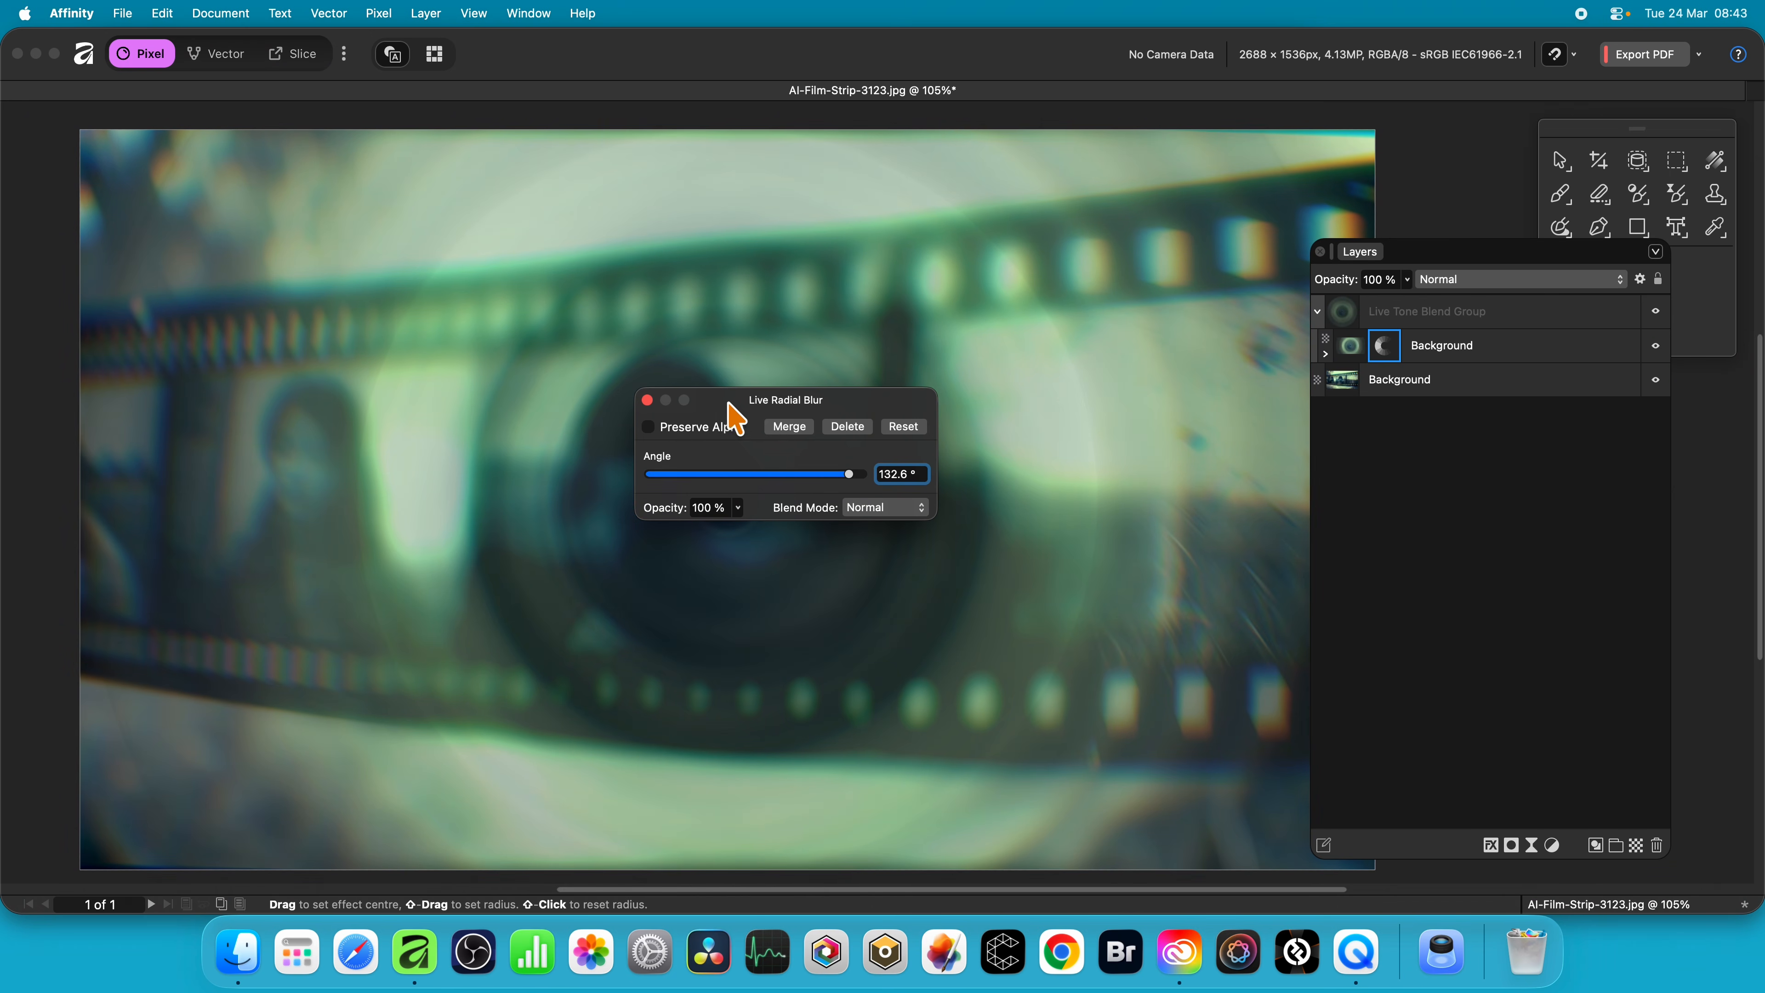
pyautogui.moveTo(723, 407); pyautogui.dragTo(960, 407)
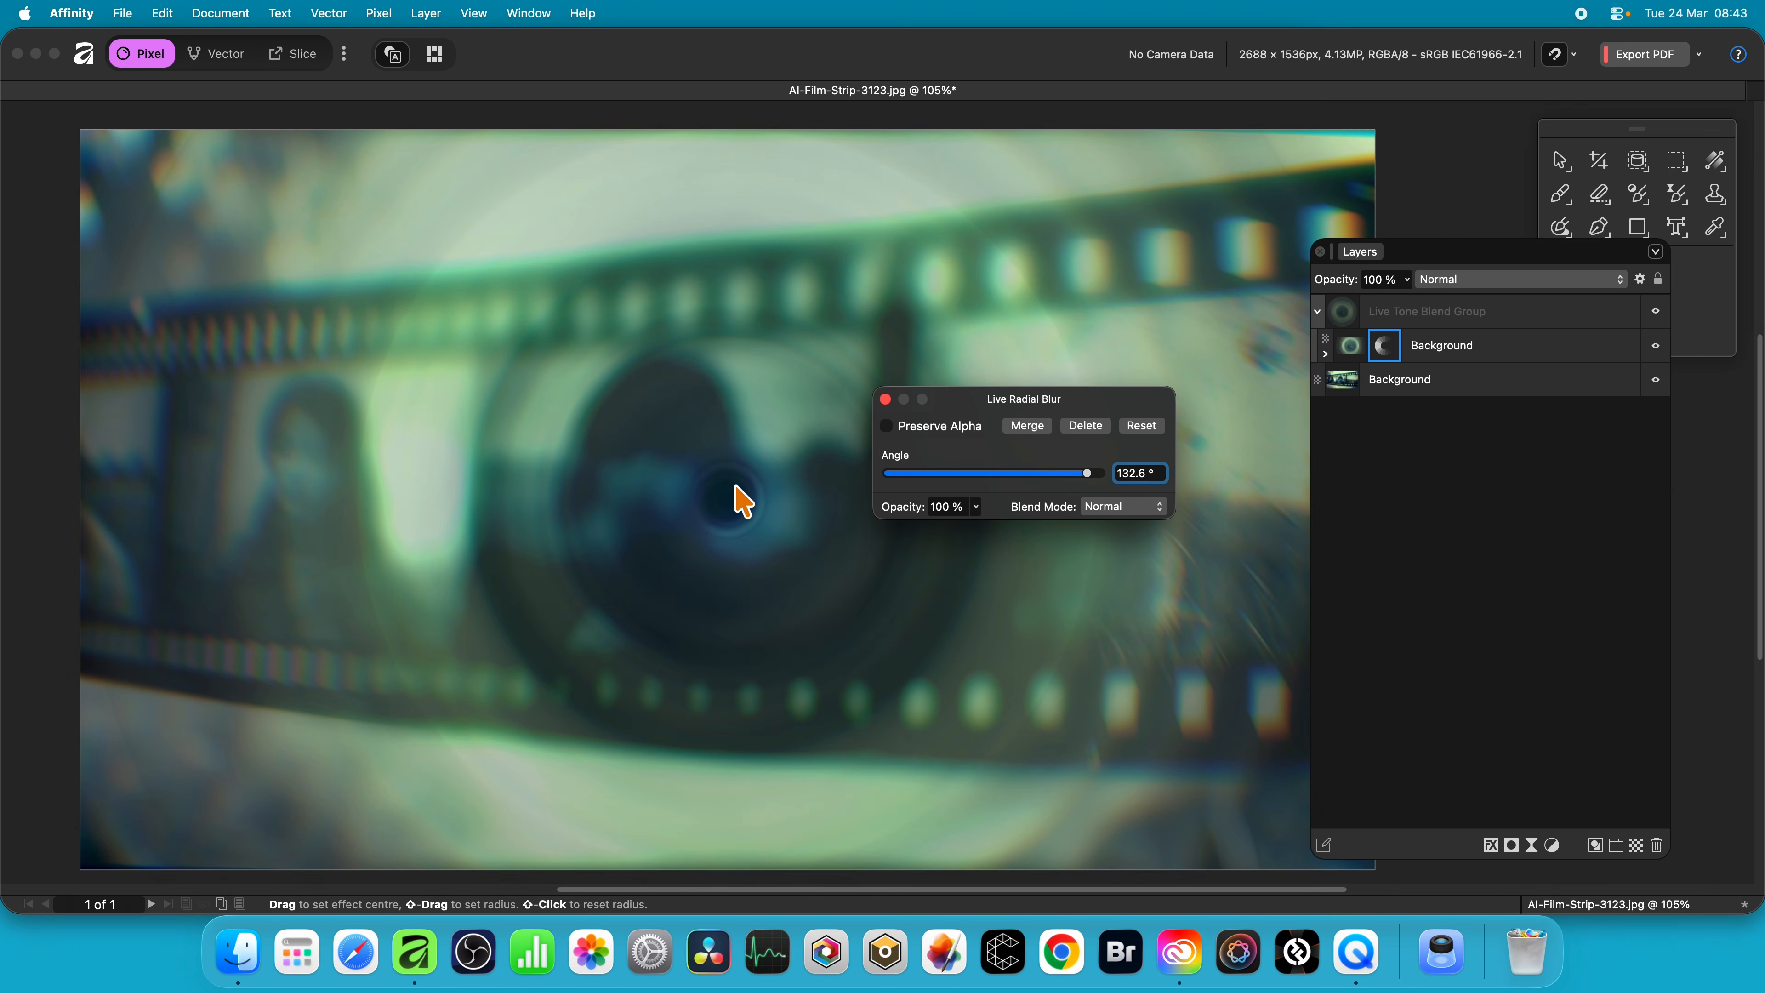
pyautogui.moveTo(760, 500); pyautogui.dragTo(619, 442)
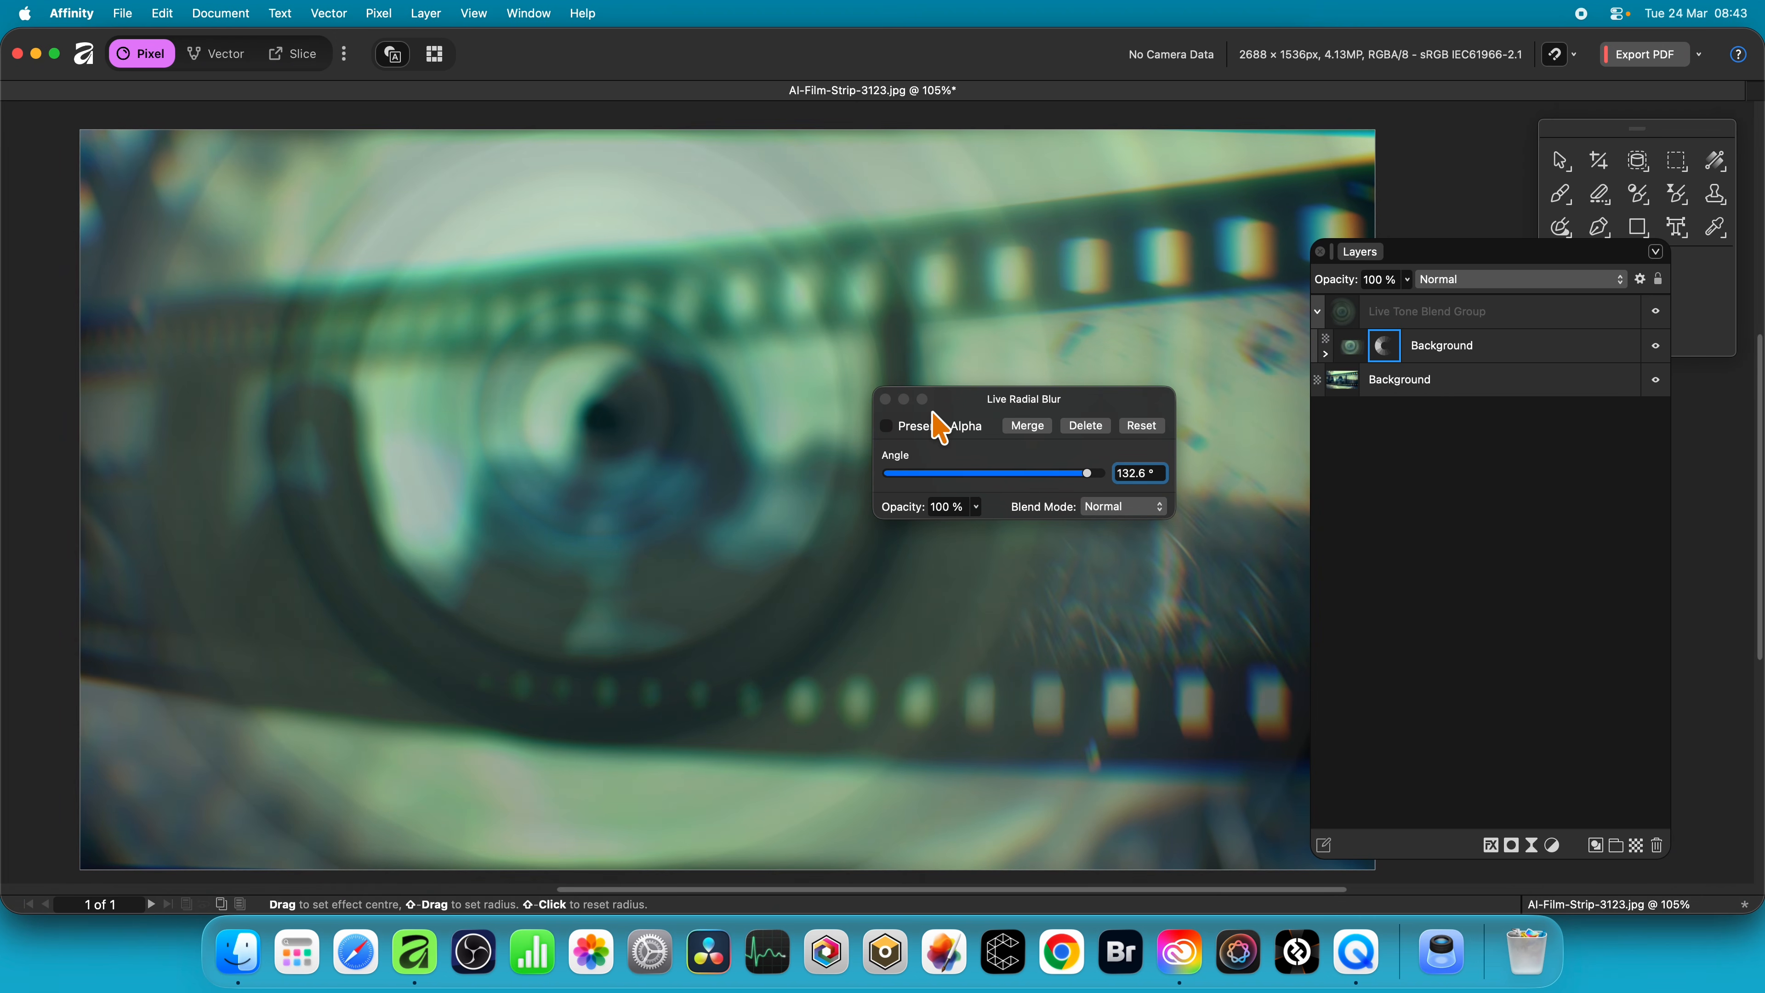
pyautogui.click(887, 399)
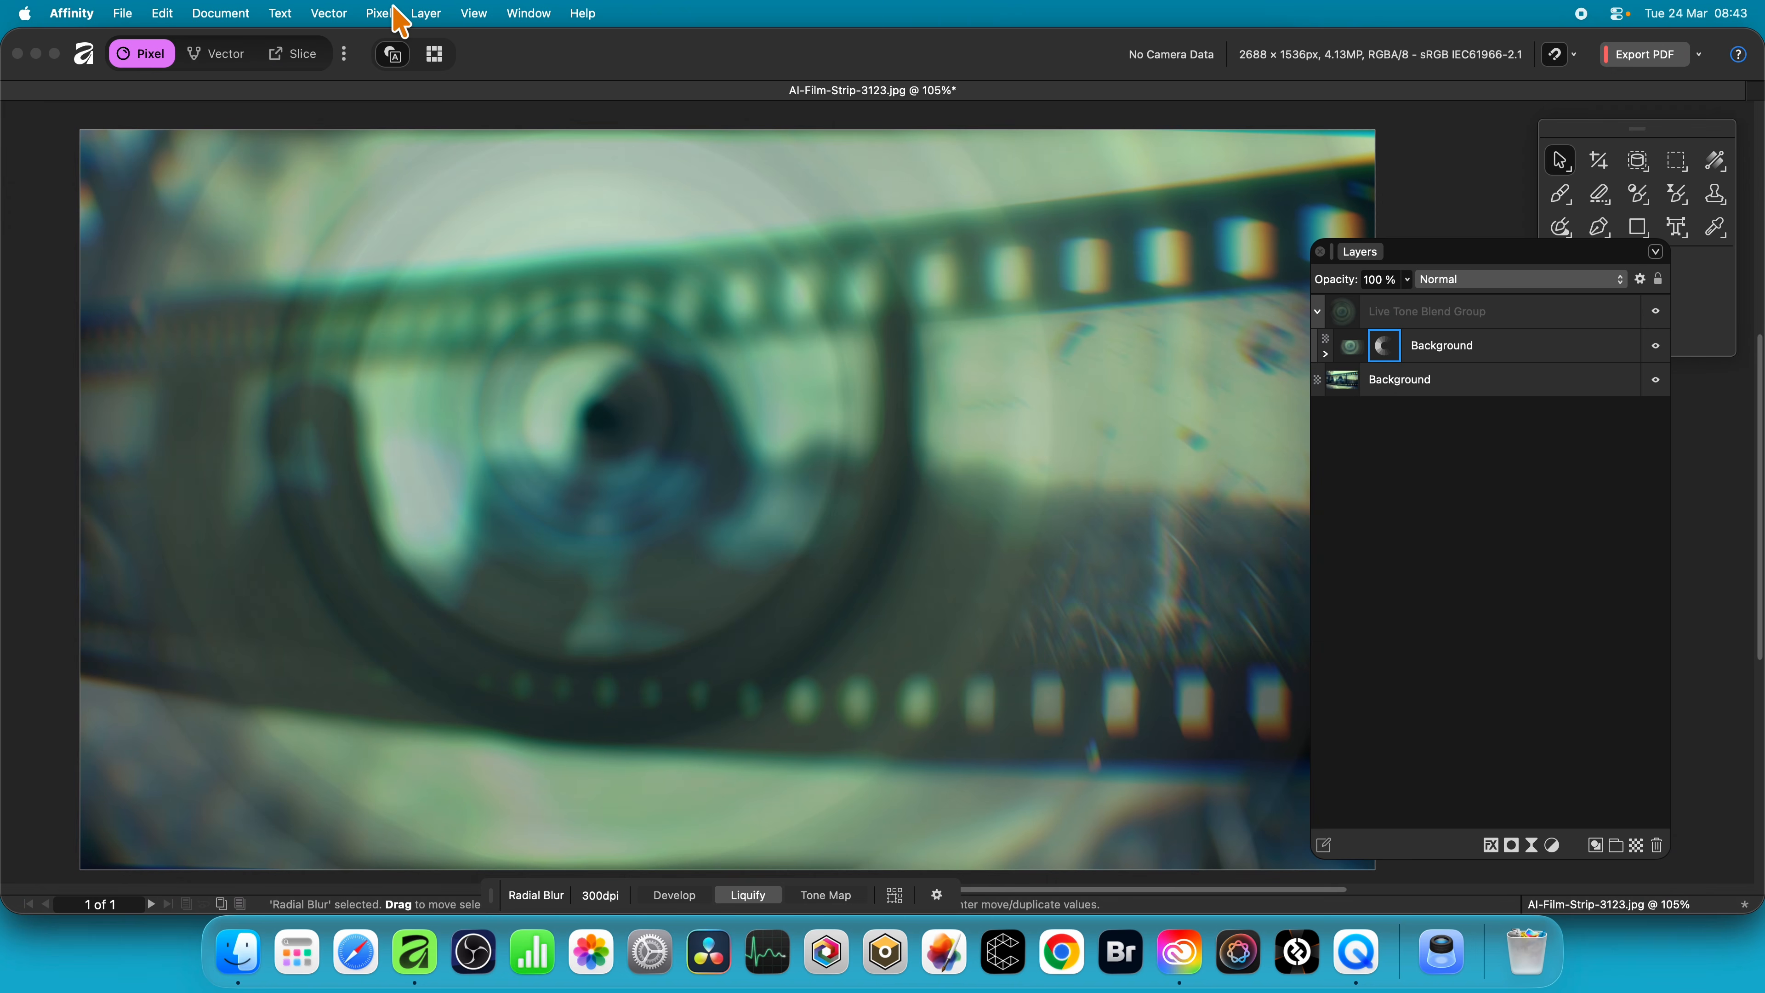
# - Add an HSL adjustment inside the group, shifting the hue and raising the saturation shift to about 66%
pyautogui.click(381, 13)
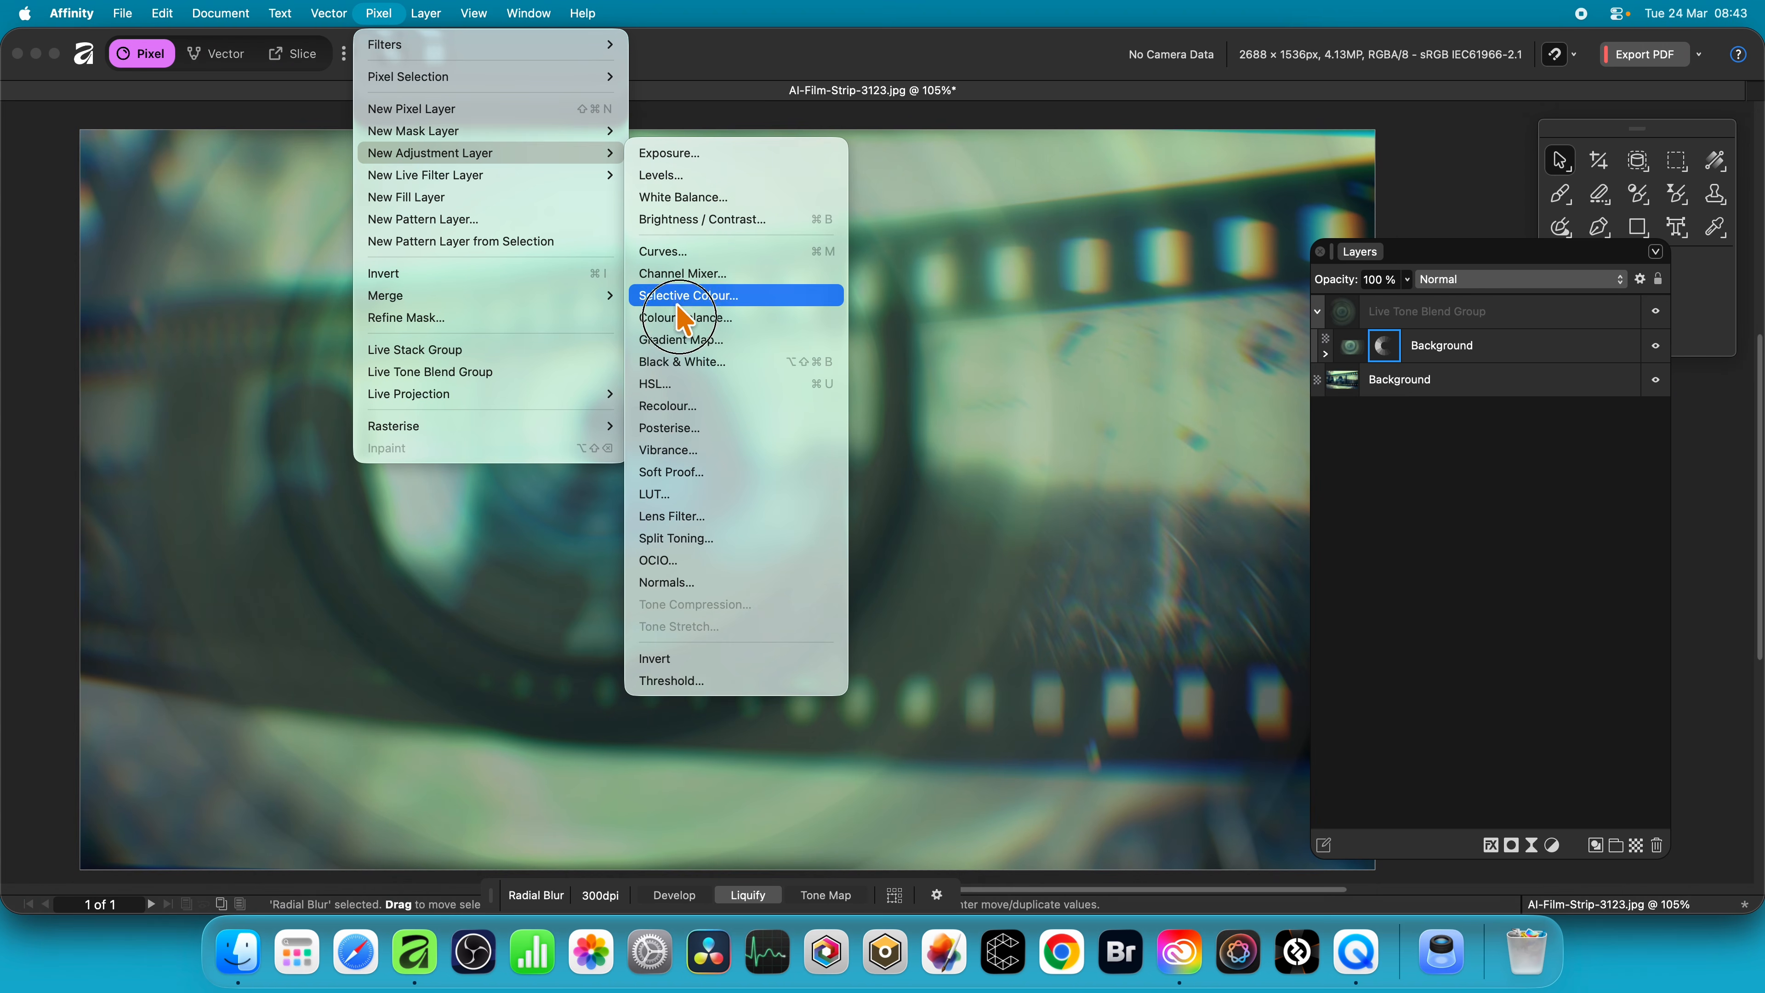
pyautogui.click(711, 386)
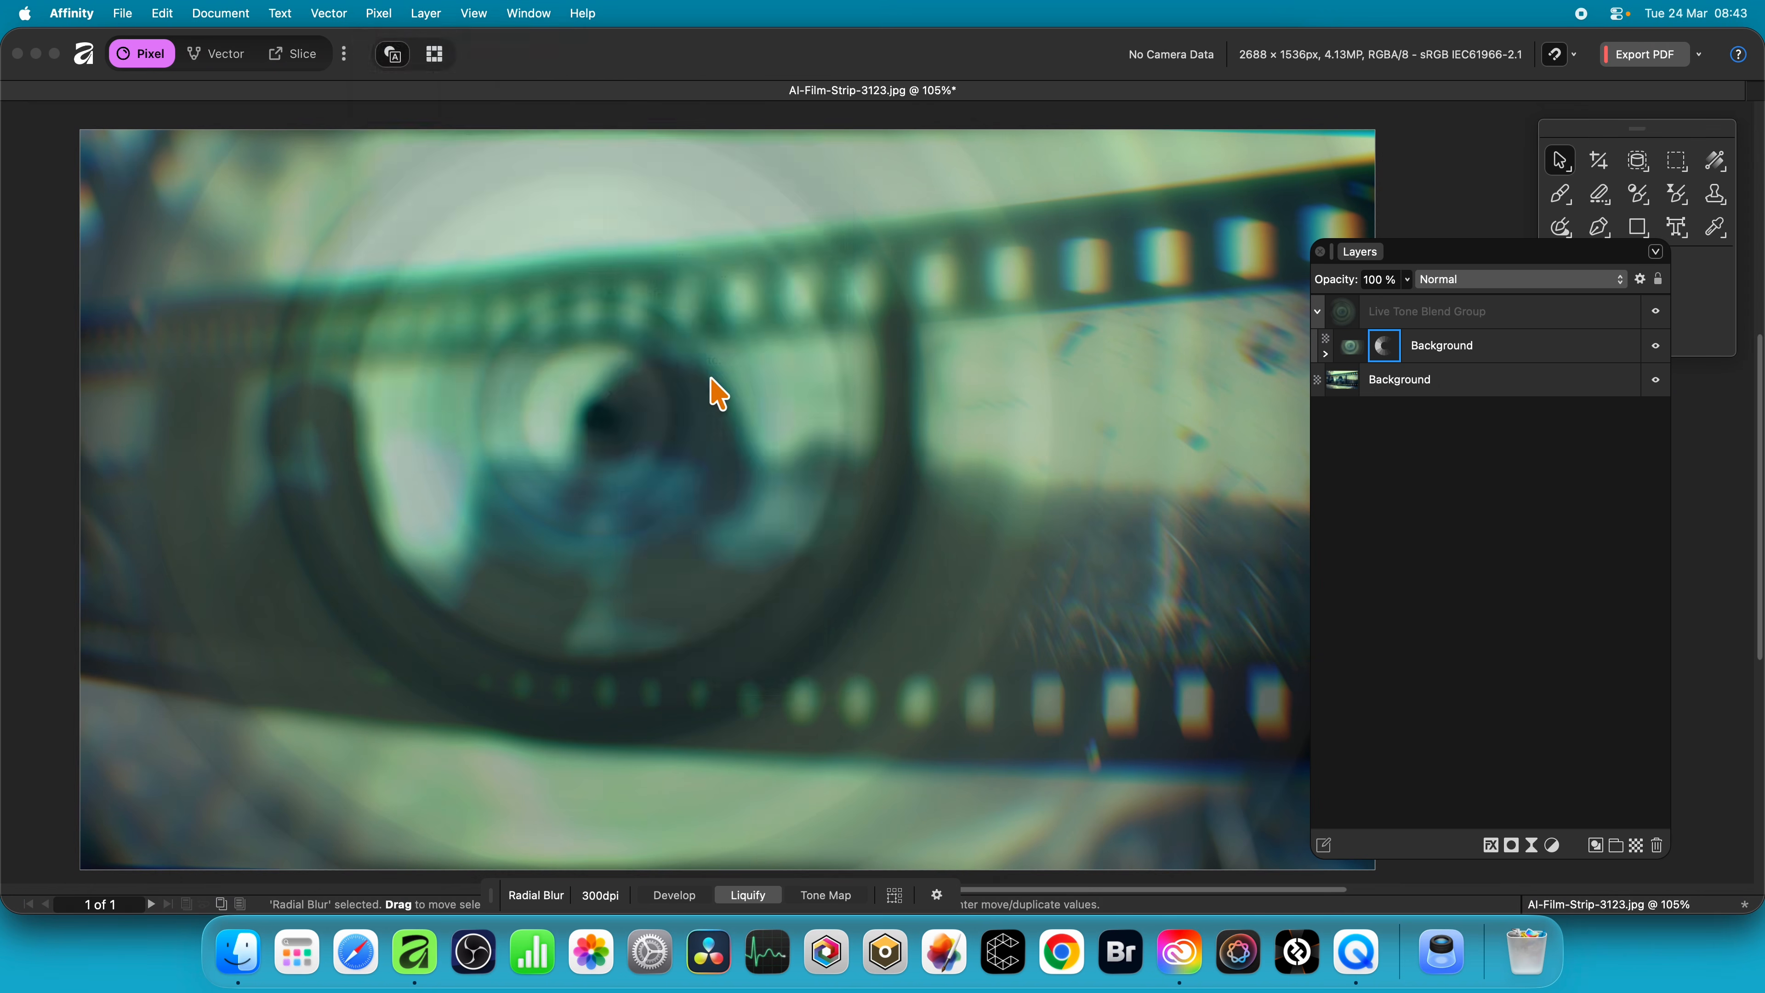
pyautogui.click(1169, 605)
pyautogui.moveTo(1171, 607); pyautogui.dragTo(1243, 646)
pyautogui.moveTo(1151, 607)
pyautogui.mouseDown()
pyautogui.moveTo(1234, 623)
pyautogui.moveTo(1104, 610)
pyautogui.moveTo(1131, 623)
pyautogui.mouseUp()
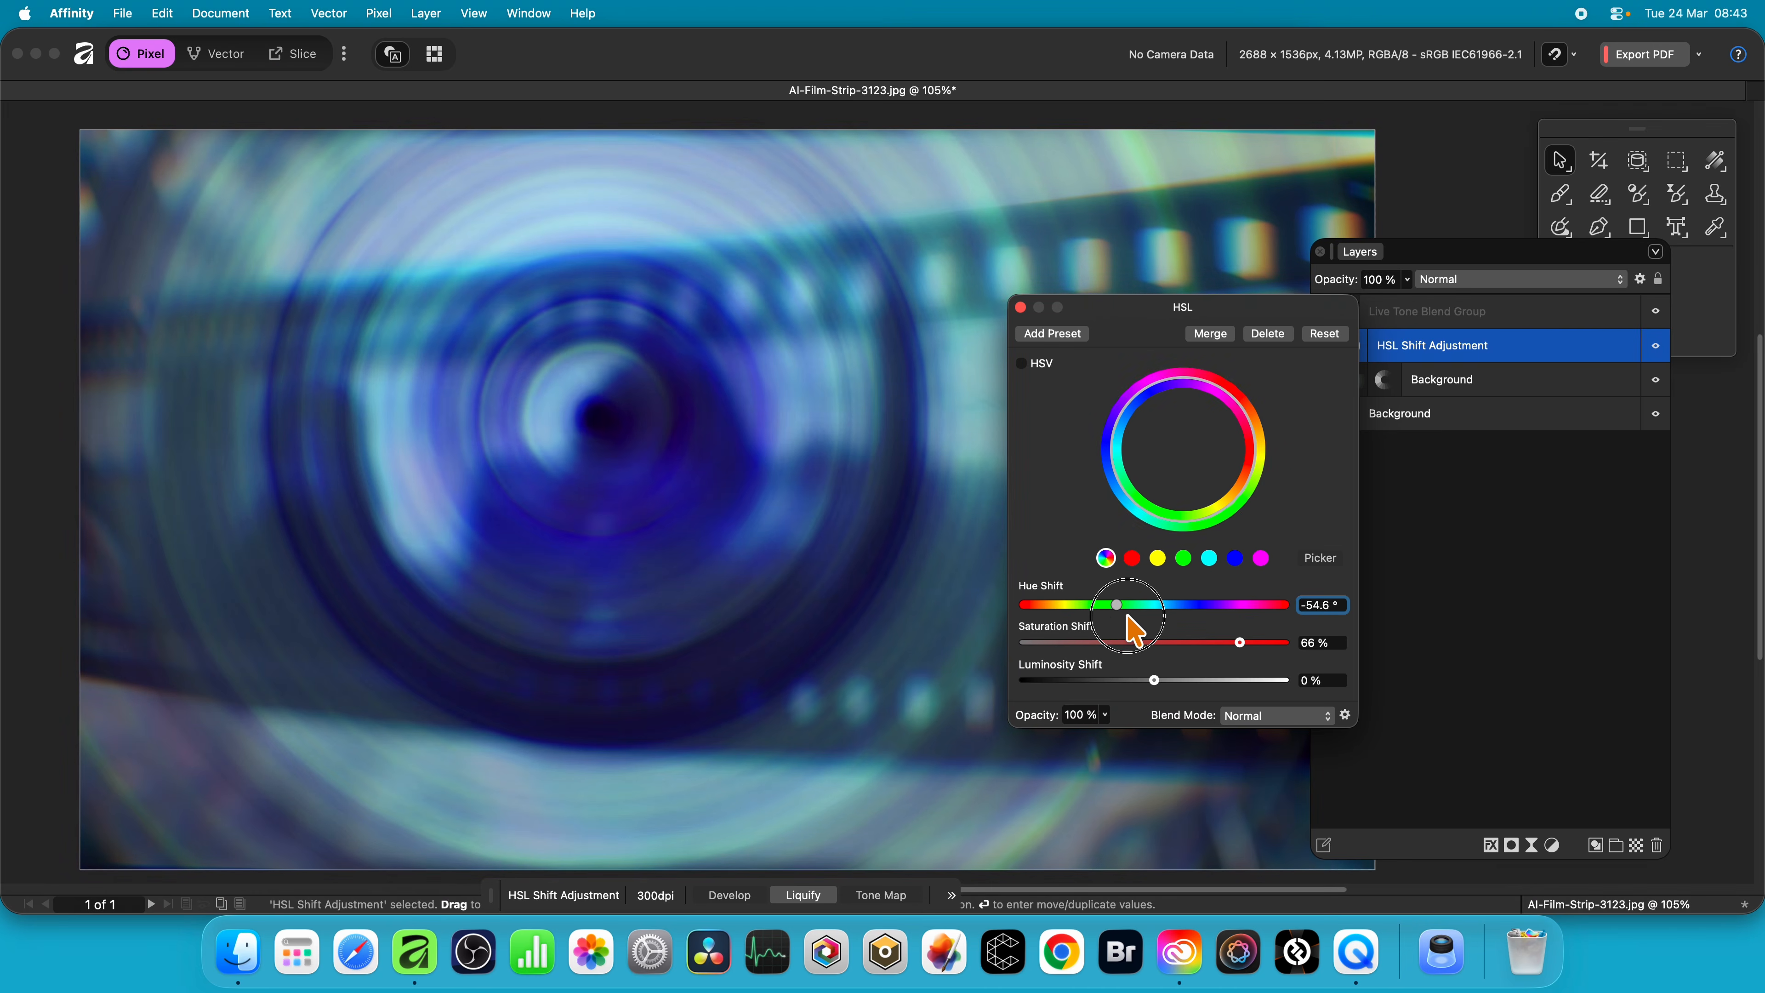
pyautogui.click(1021, 308)
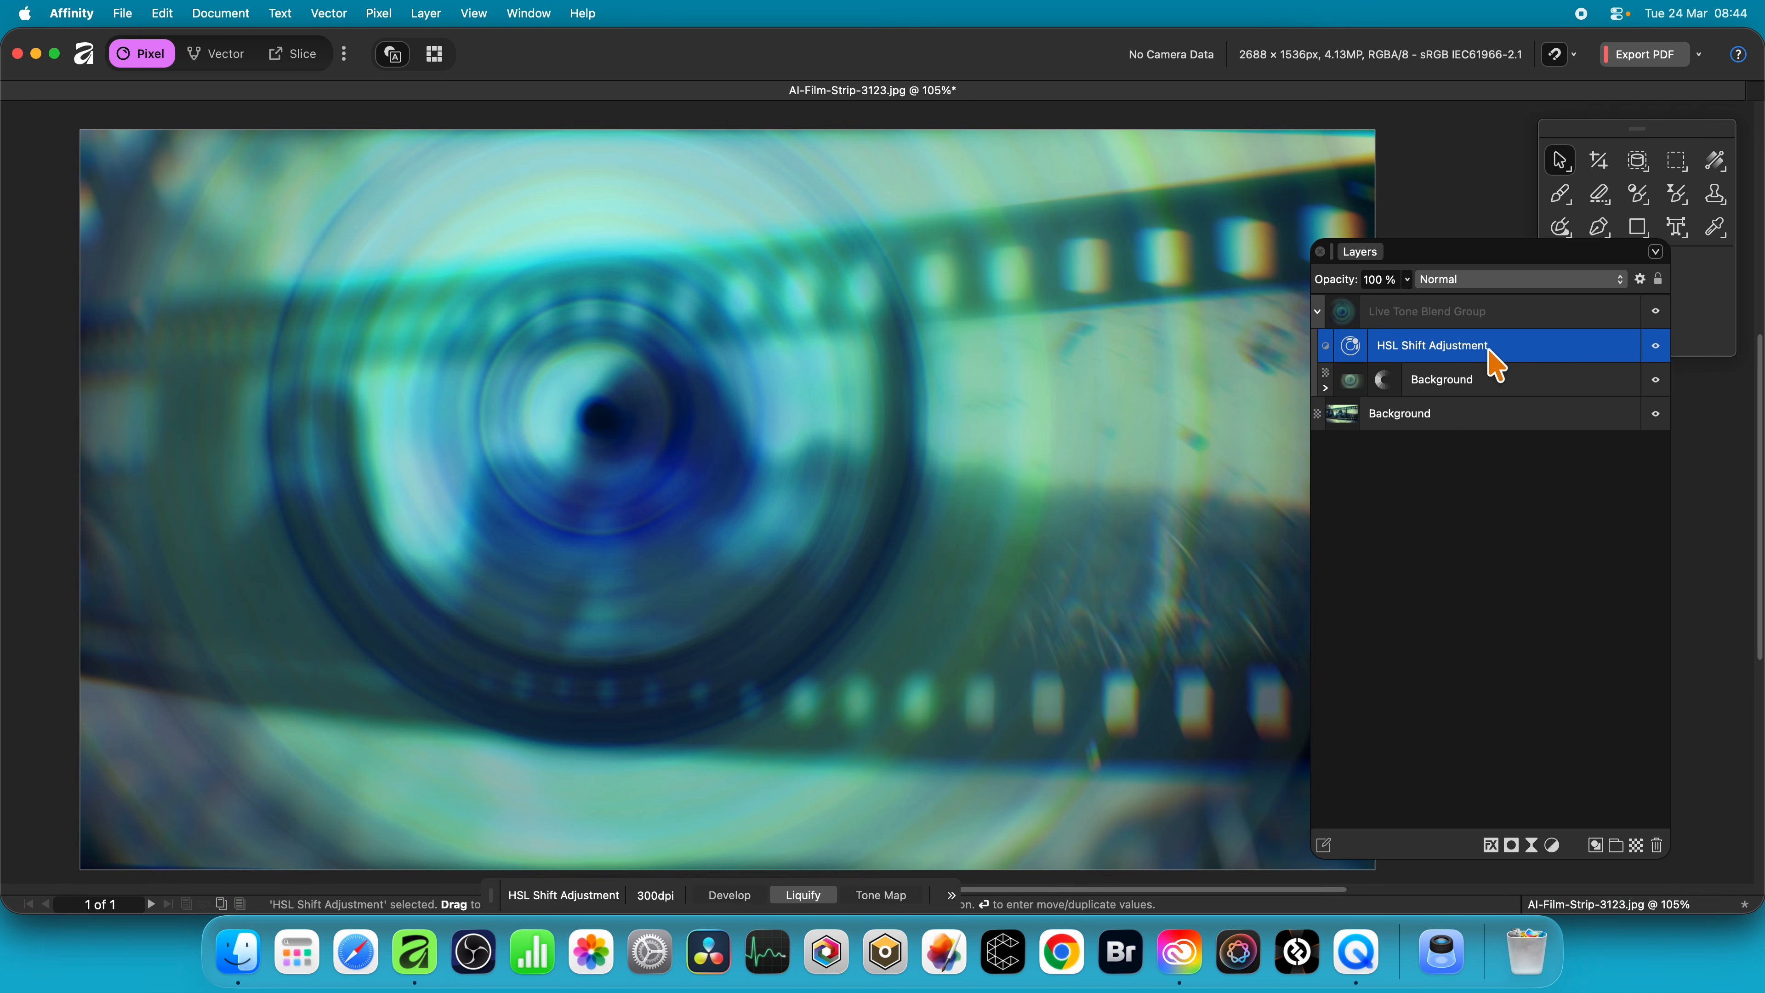
# - Add a live Gaussian Blur with a radius of about 38 px above the HSL adjustment in the group
pyautogui.click(379, 14)
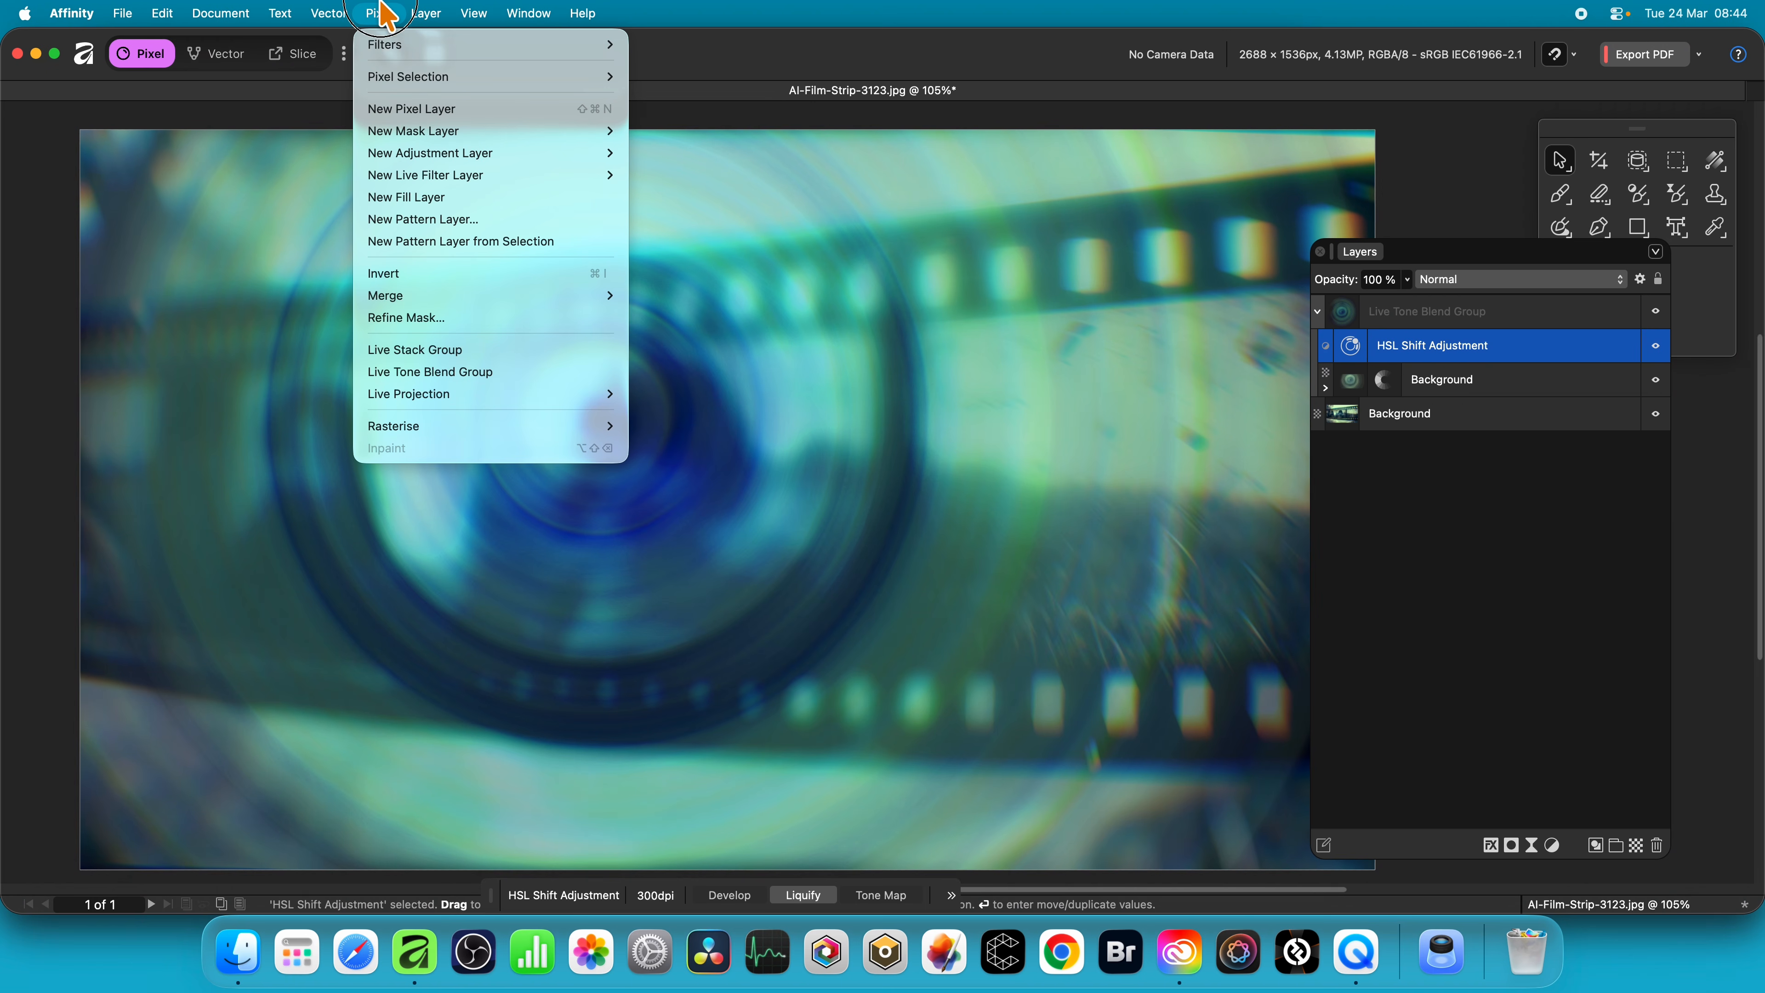
pyautogui.moveTo(699, 179)
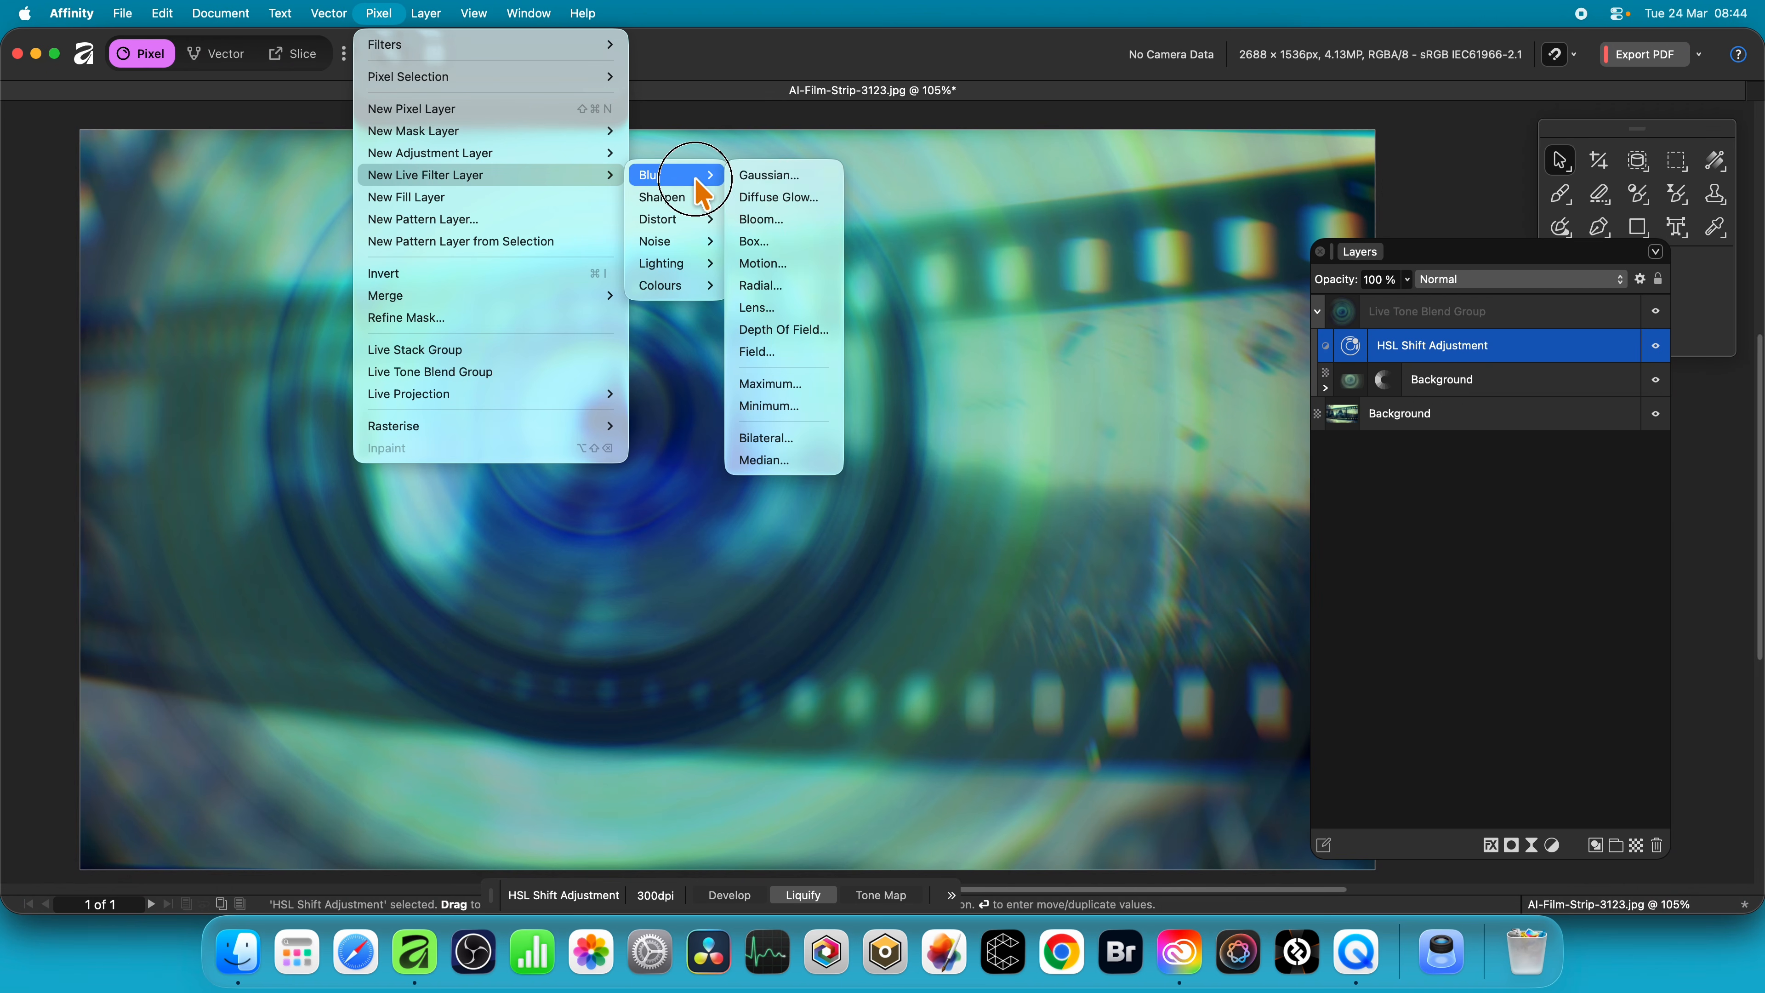
pyautogui.click(759, 175)
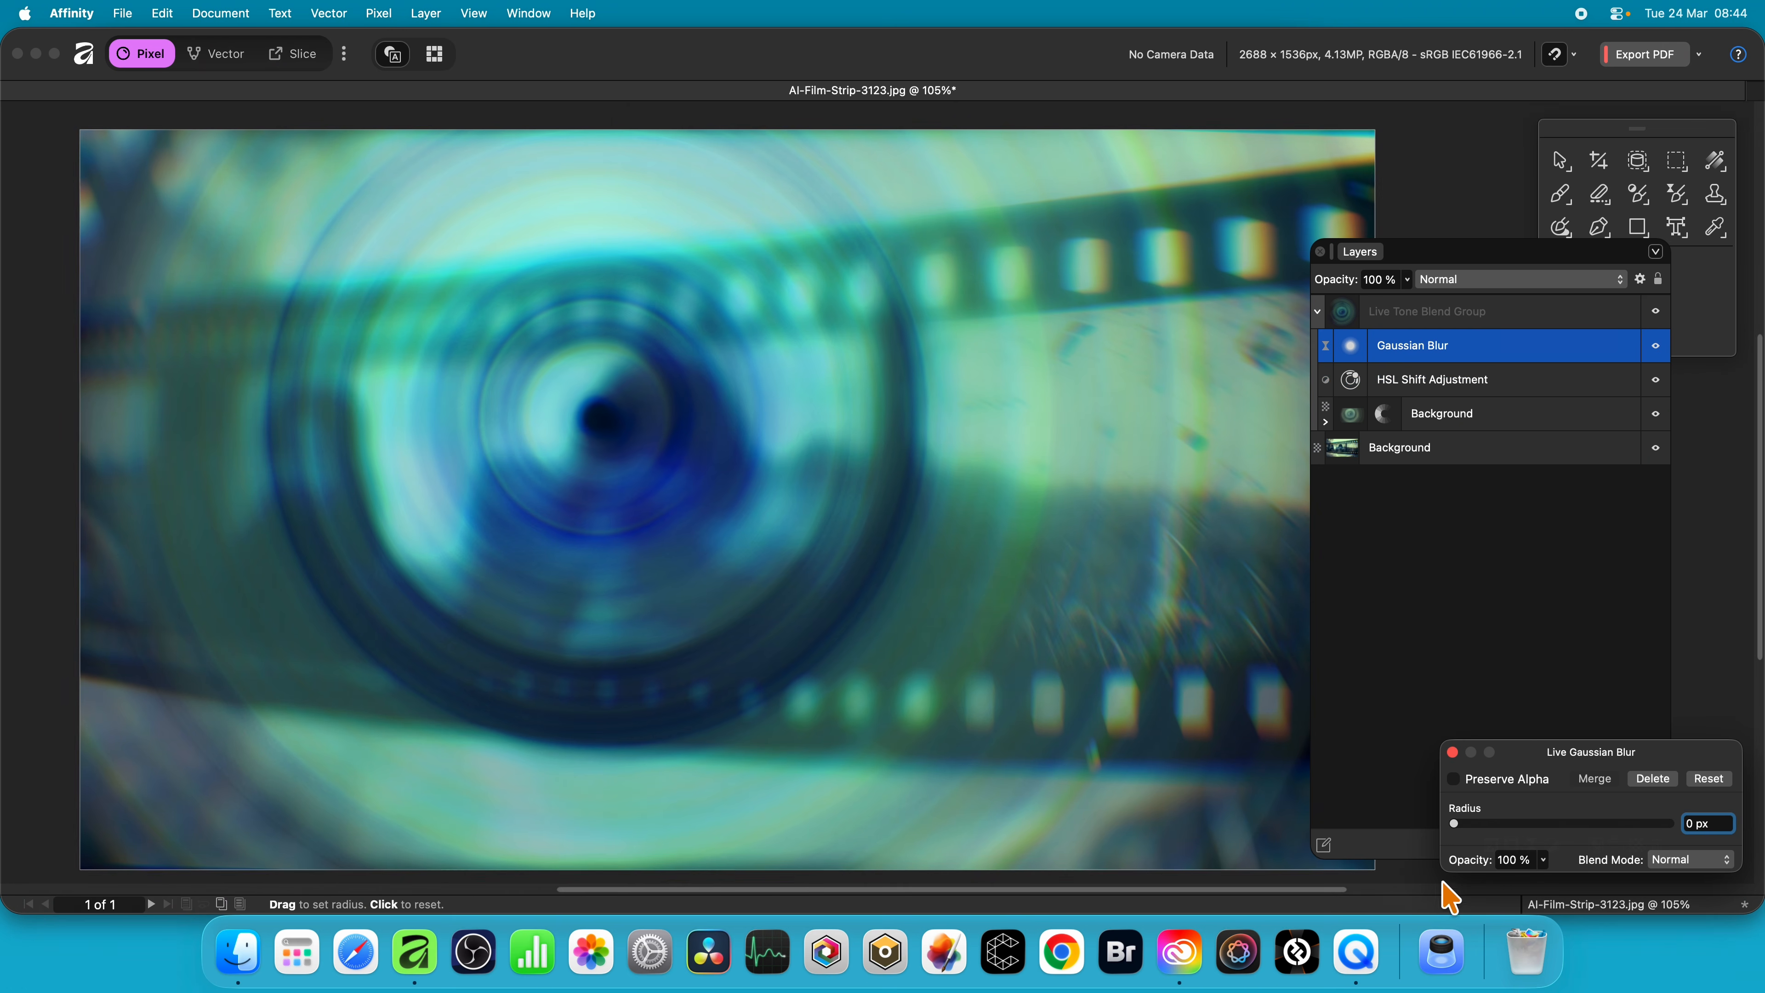
pyautogui.moveTo(1459, 824); pyautogui.dragTo(1624, 903)
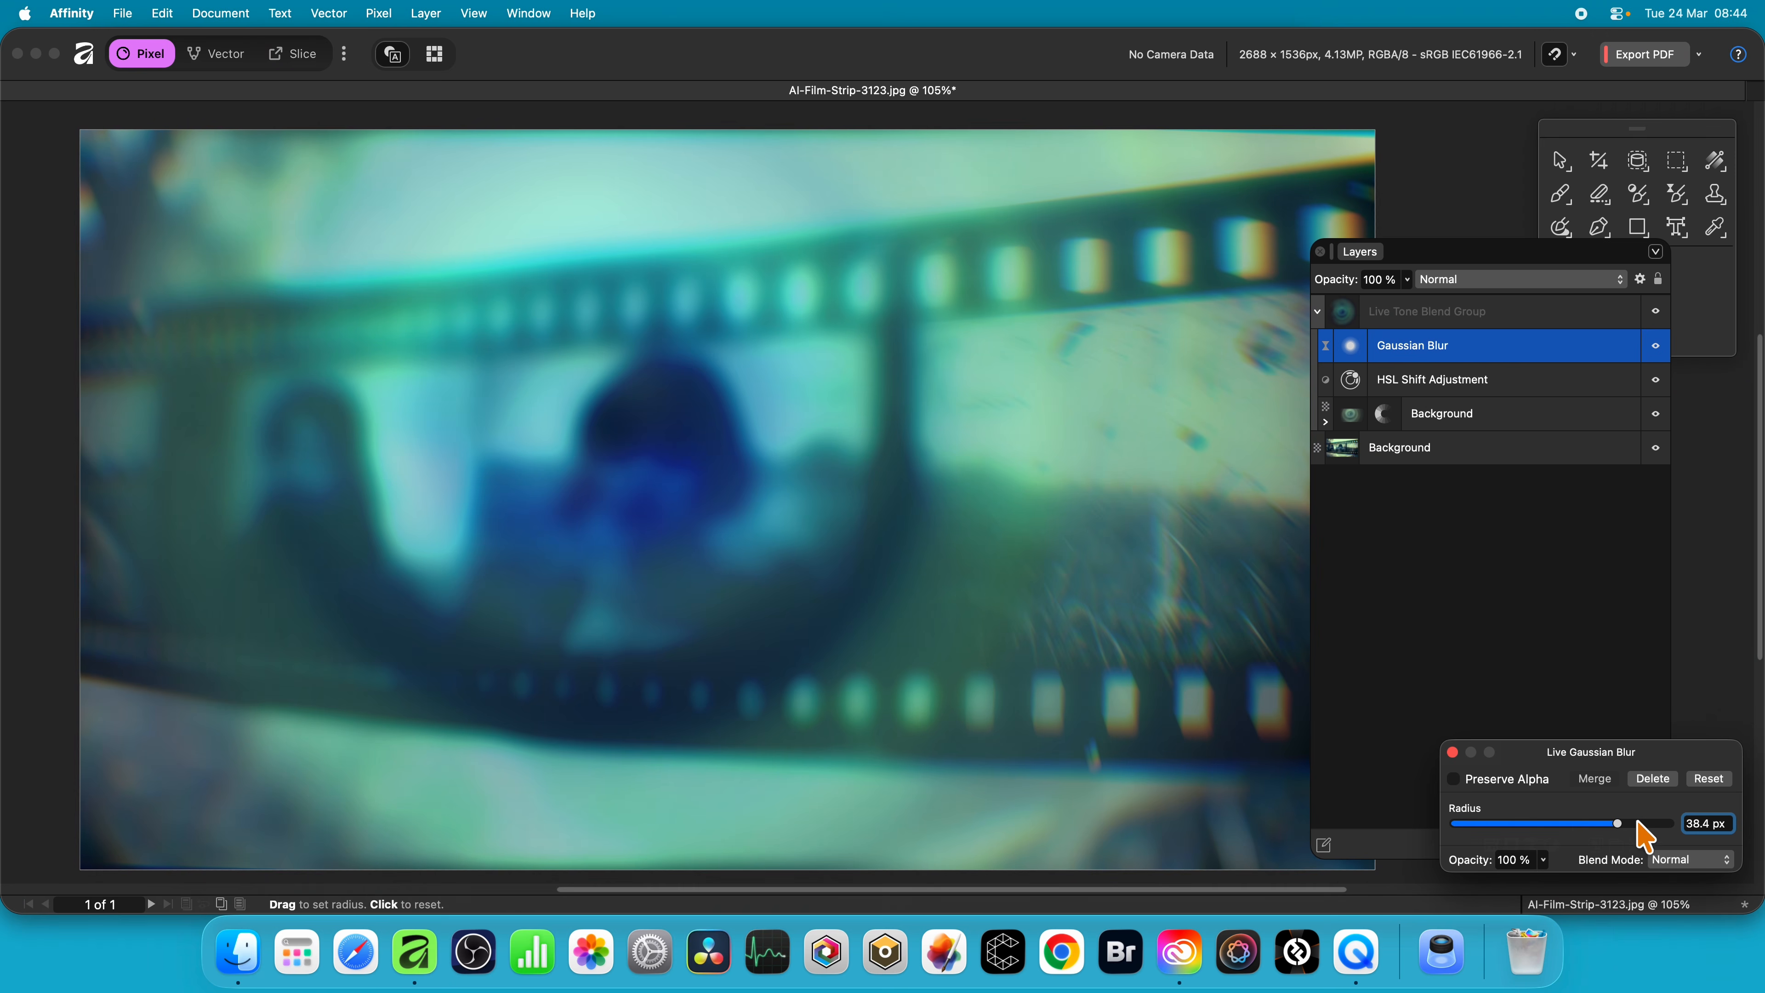
pyautogui.moveTo(1644, 825)
pyautogui.mouseDown()
pyautogui.moveTo(1662, 826)
pyautogui.moveTo(1445, 819)
pyautogui.moveTo(1628, 824)
pyautogui.mouseUp()
pyautogui.click(1457, 752)
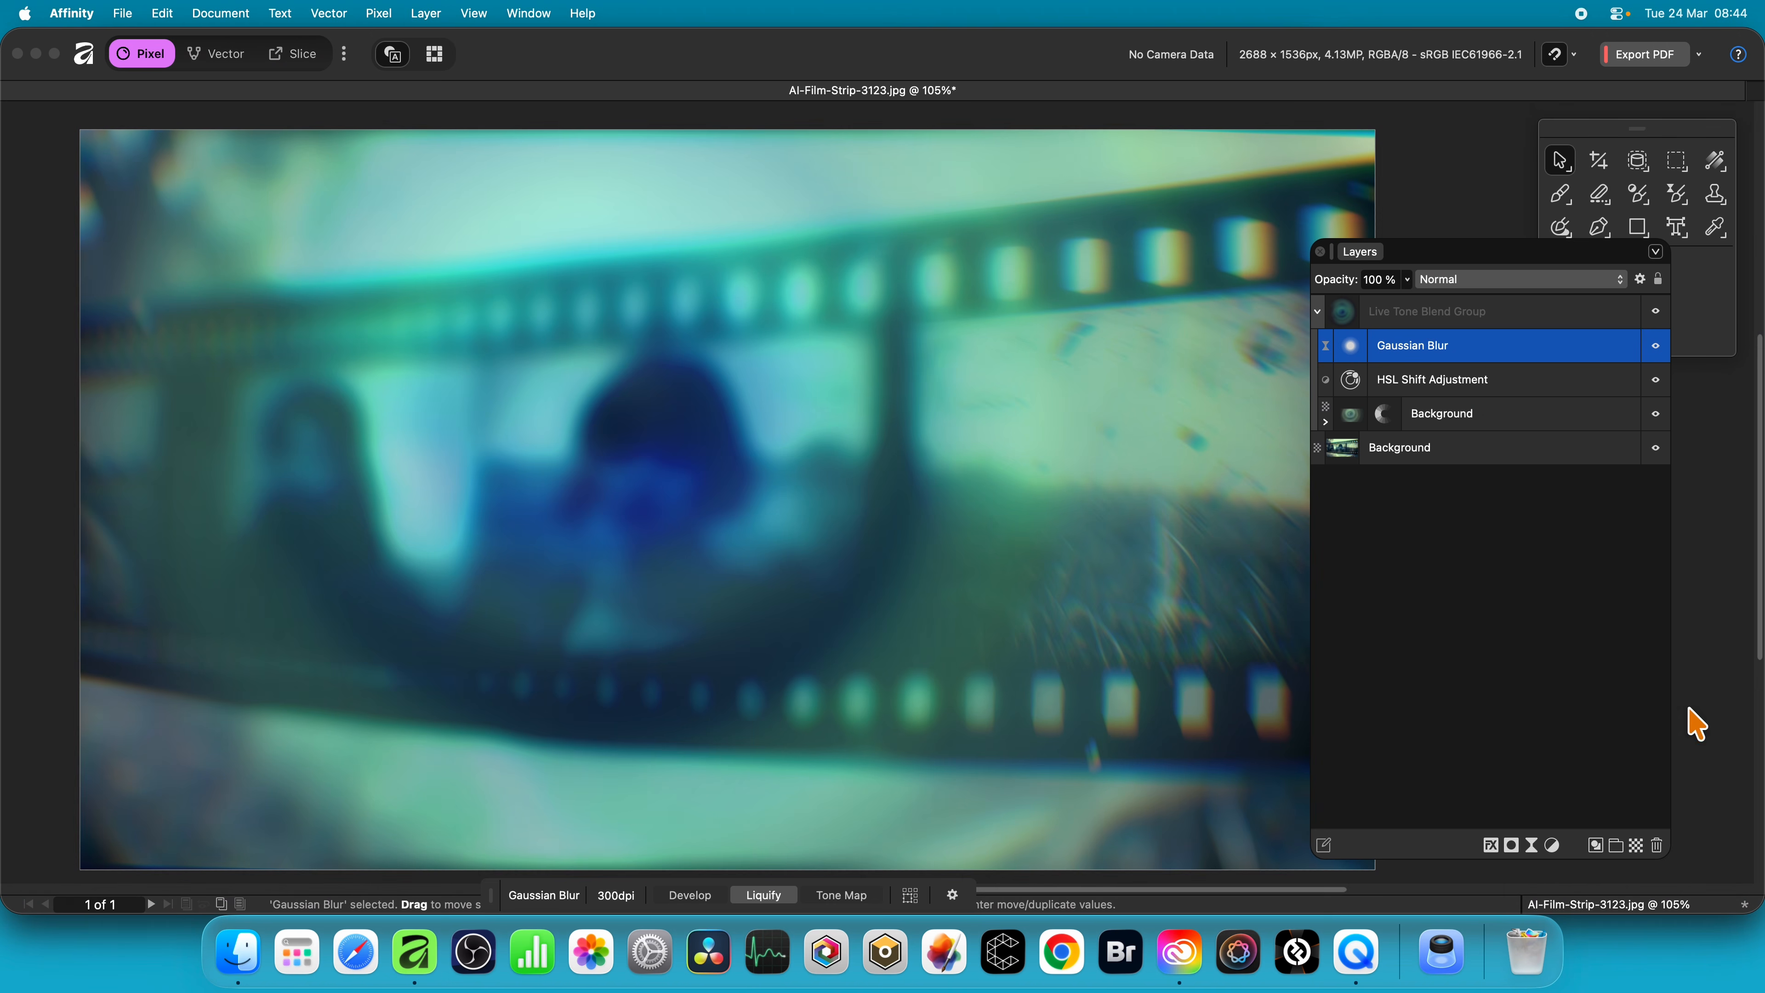
# - Change the nested Radial Blur's blend mode to Darker Colour and move its centre toward the left side of the image
pyautogui.click(1326, 422)
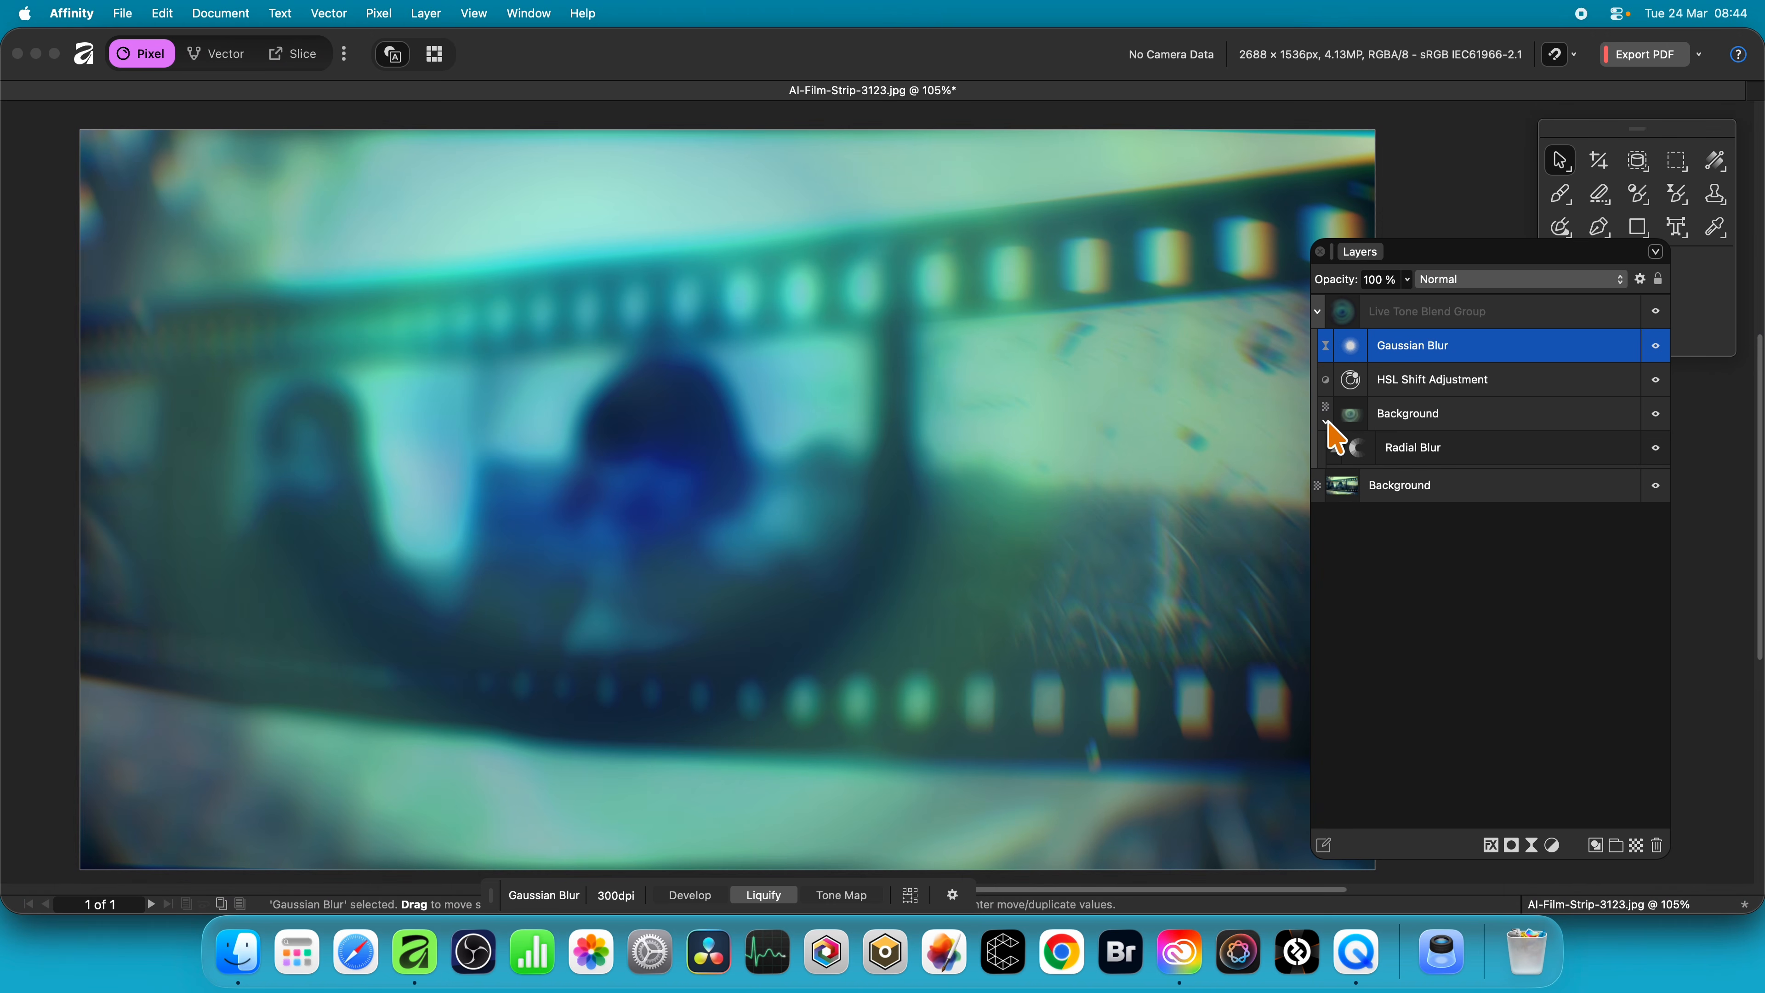
pyautogui.click(1425, 450)
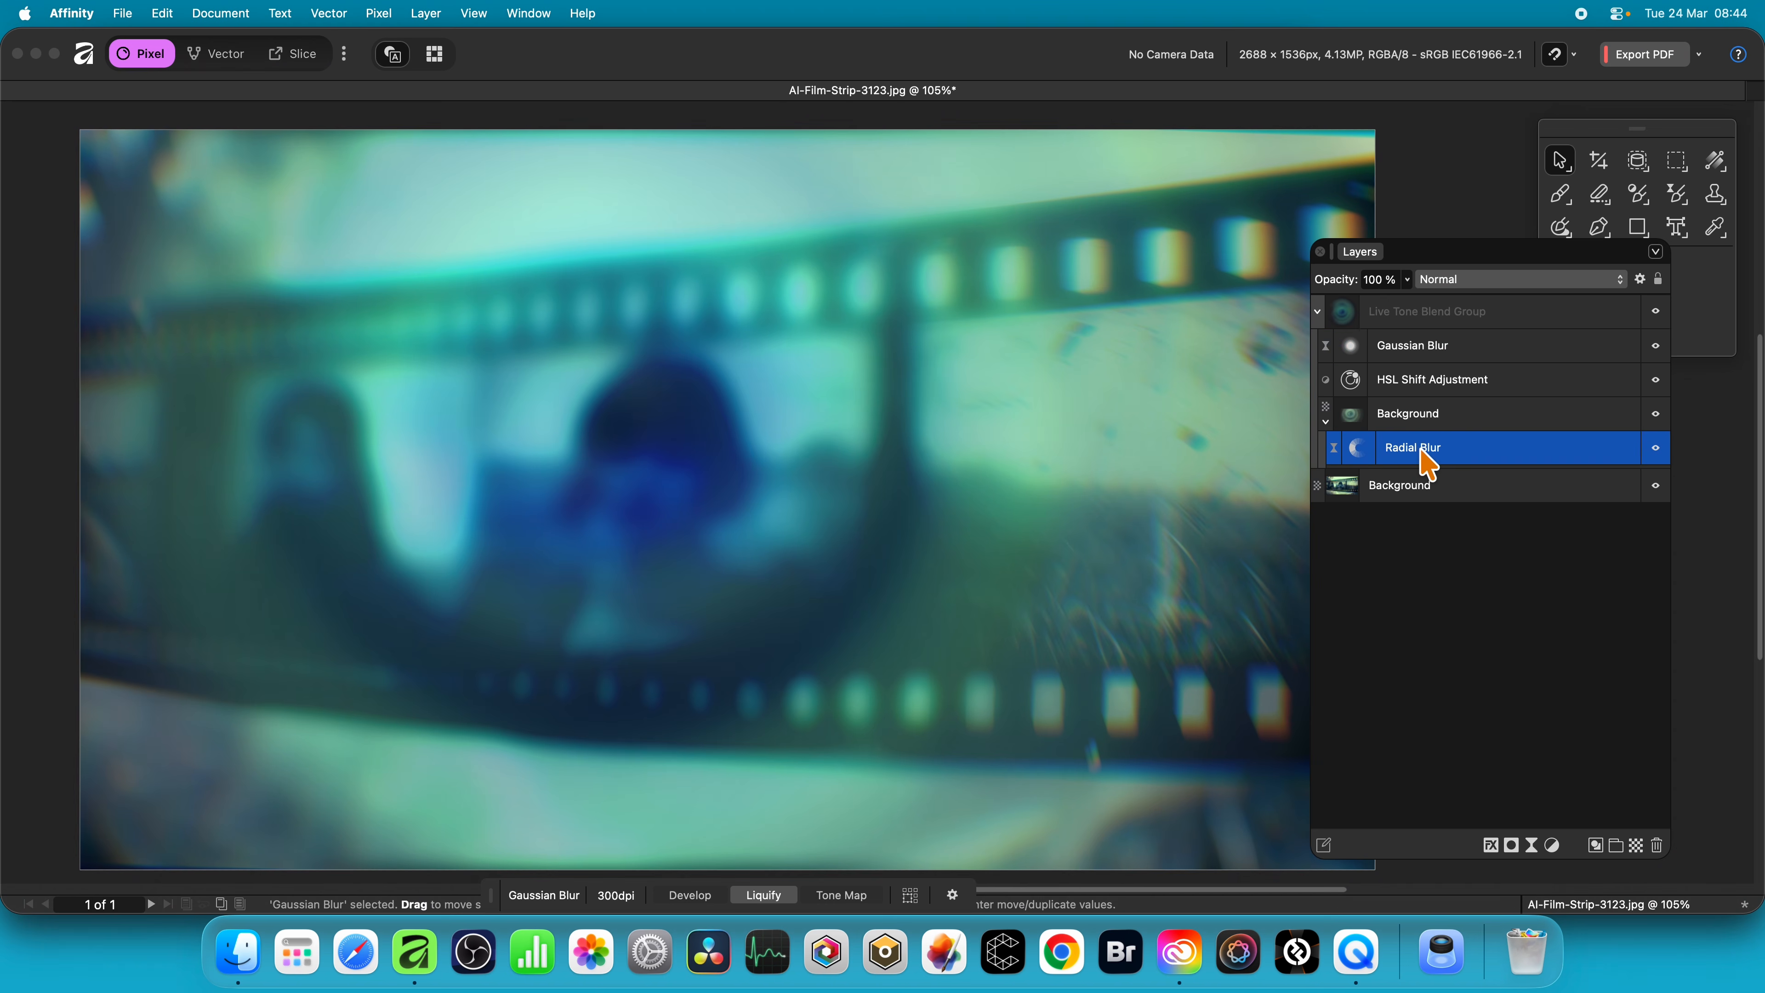
pyautogui.doubleClick(1360, 453)
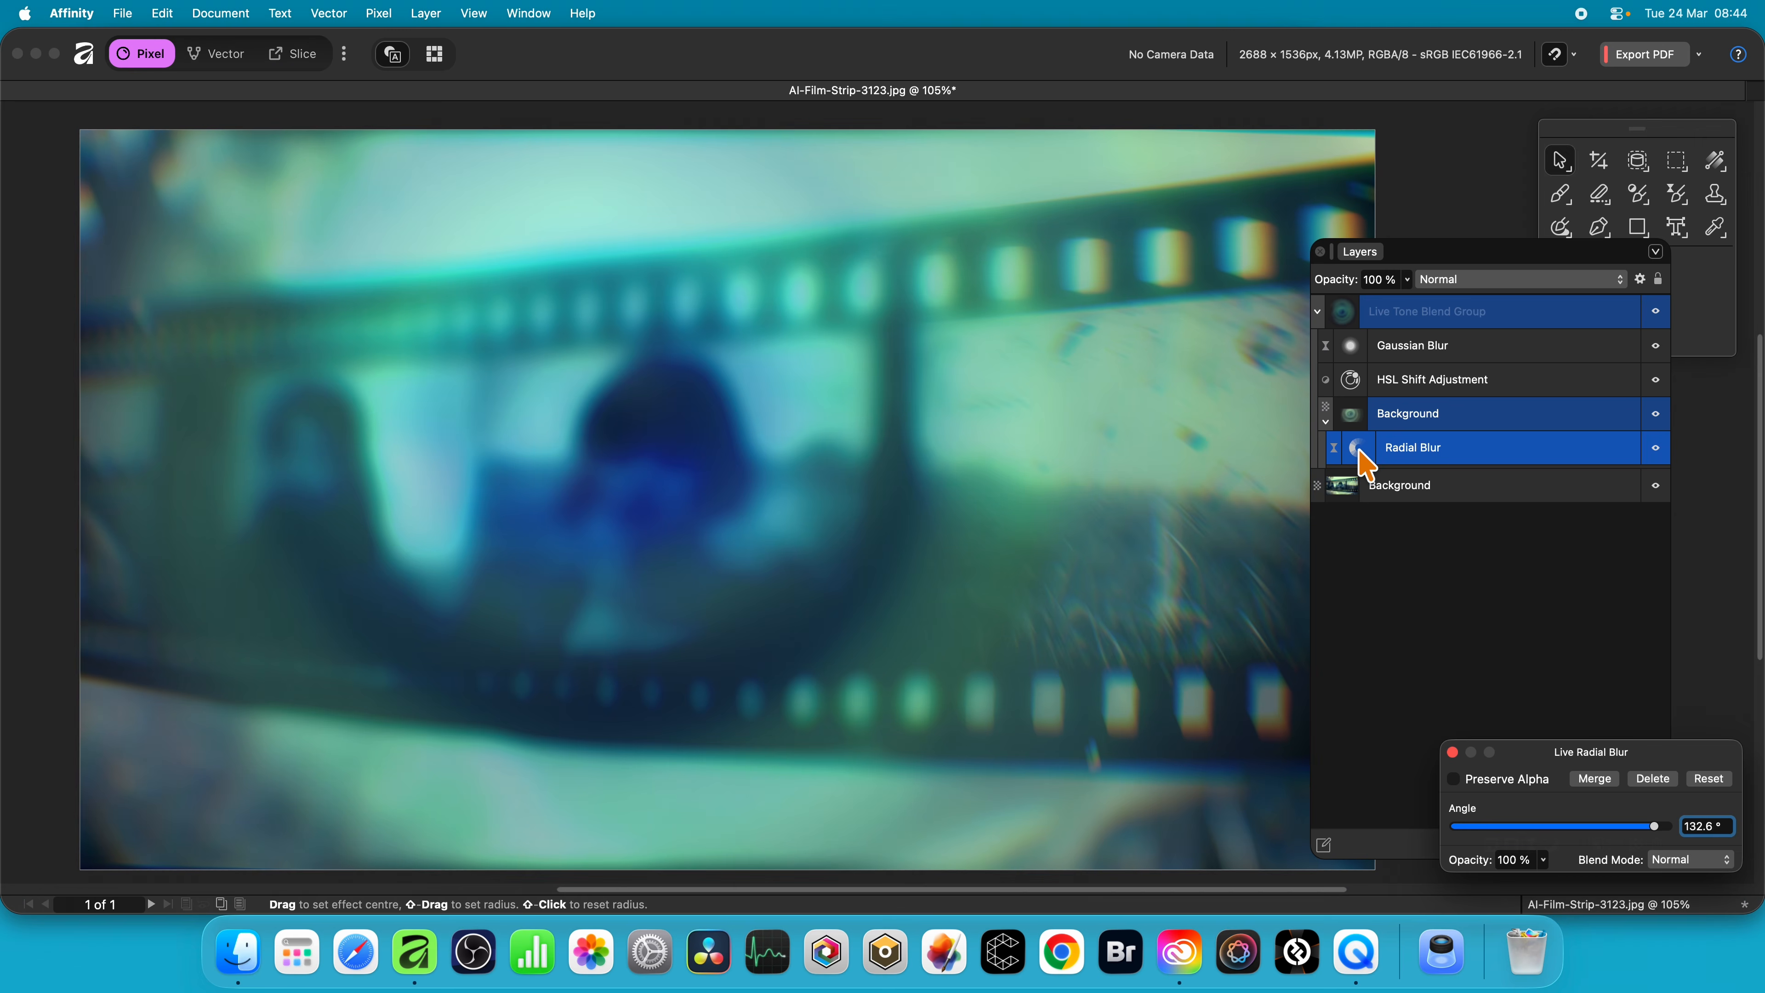
pyautogui.moveTo(1557, 752); pyautogui.dragTo(786, 439)
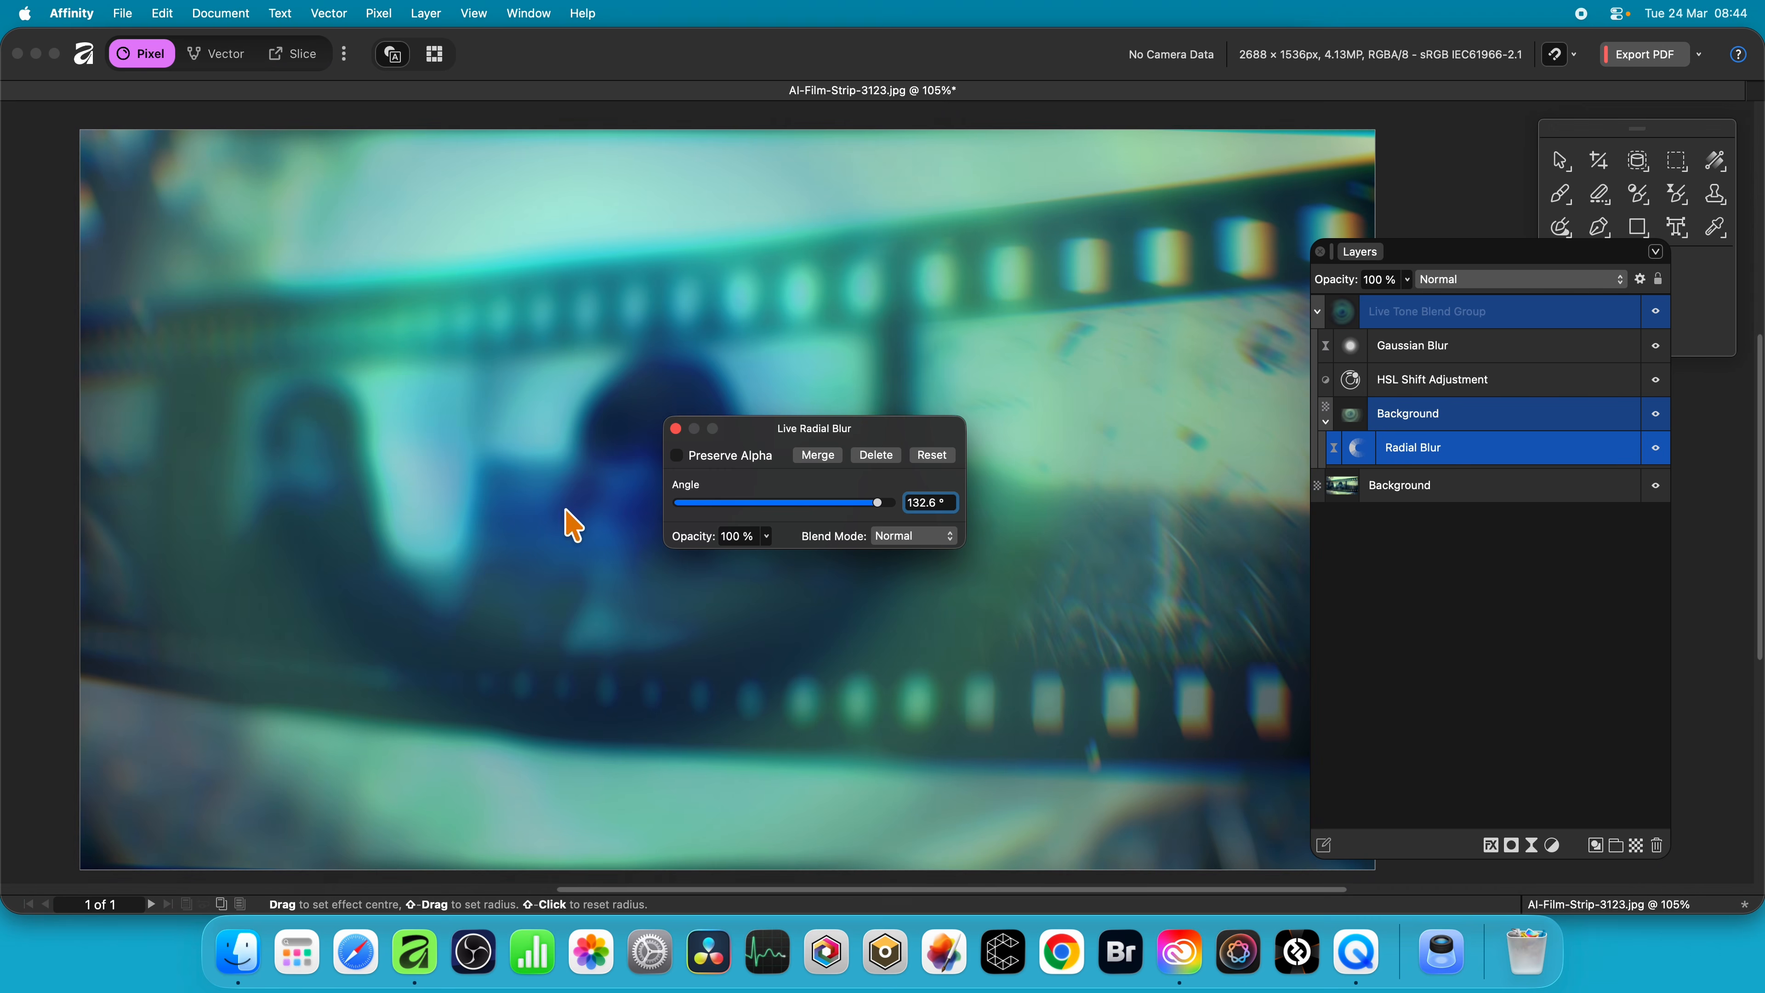
pyautogui.click(915, 539)
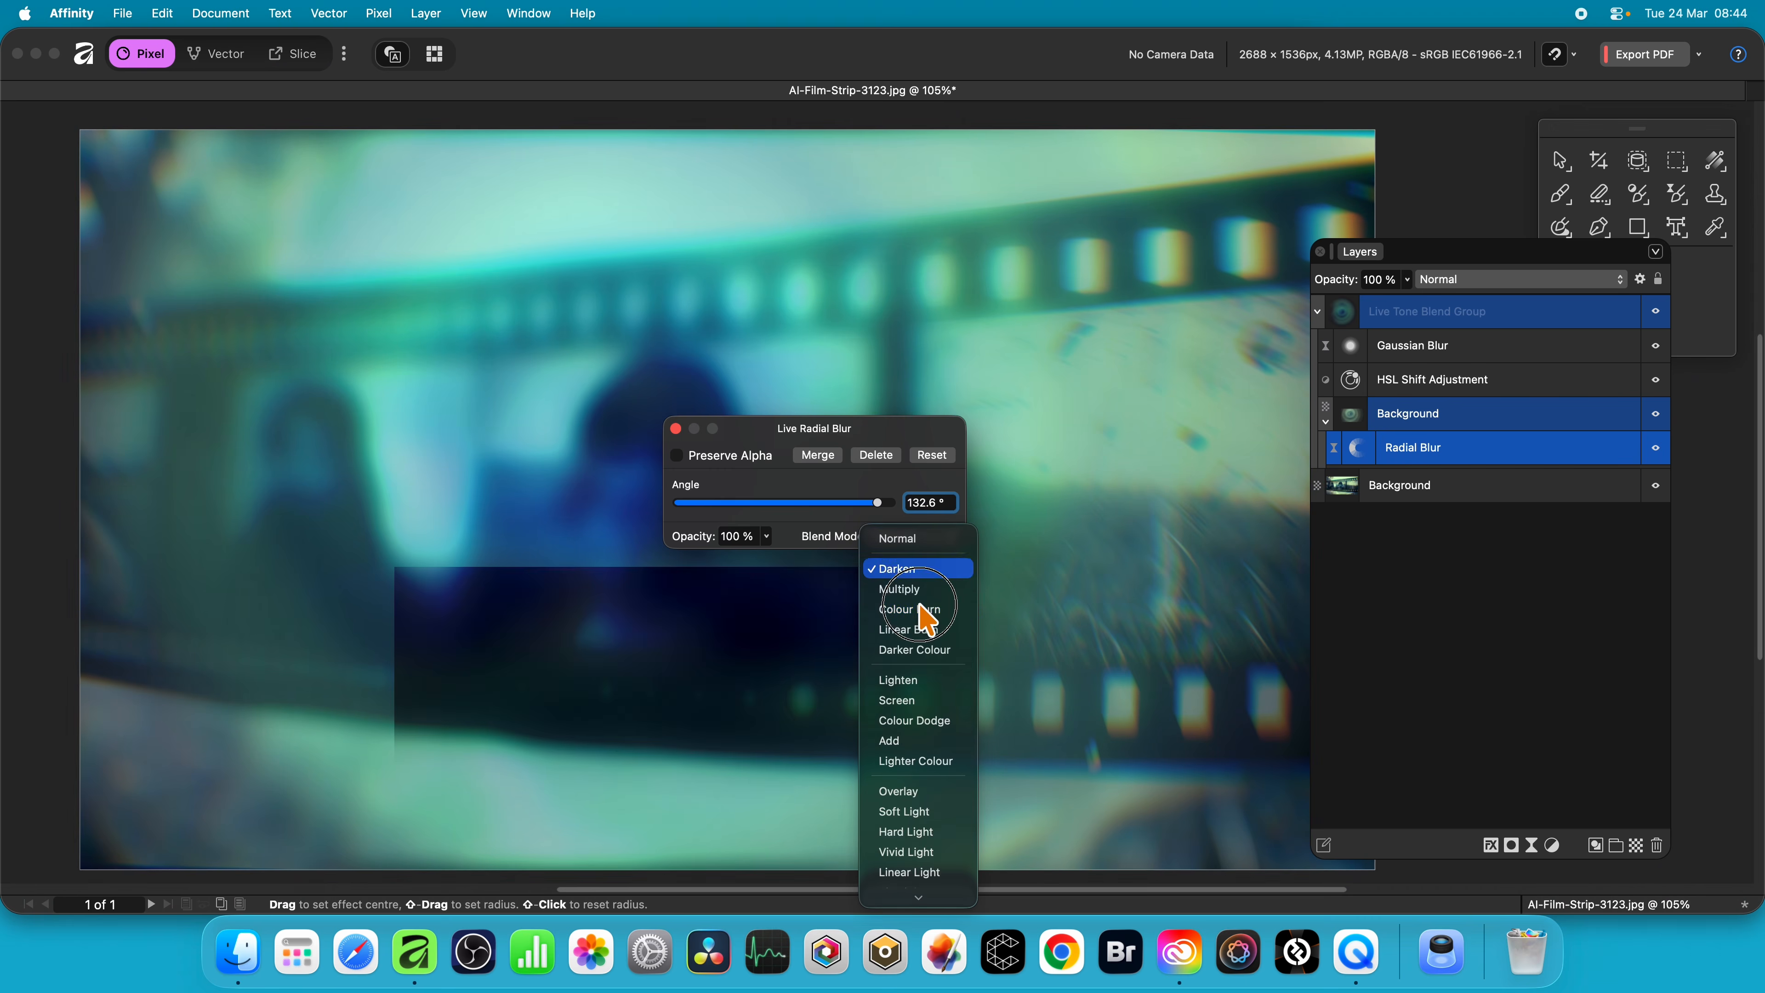
pyautogui.click(926, 652)
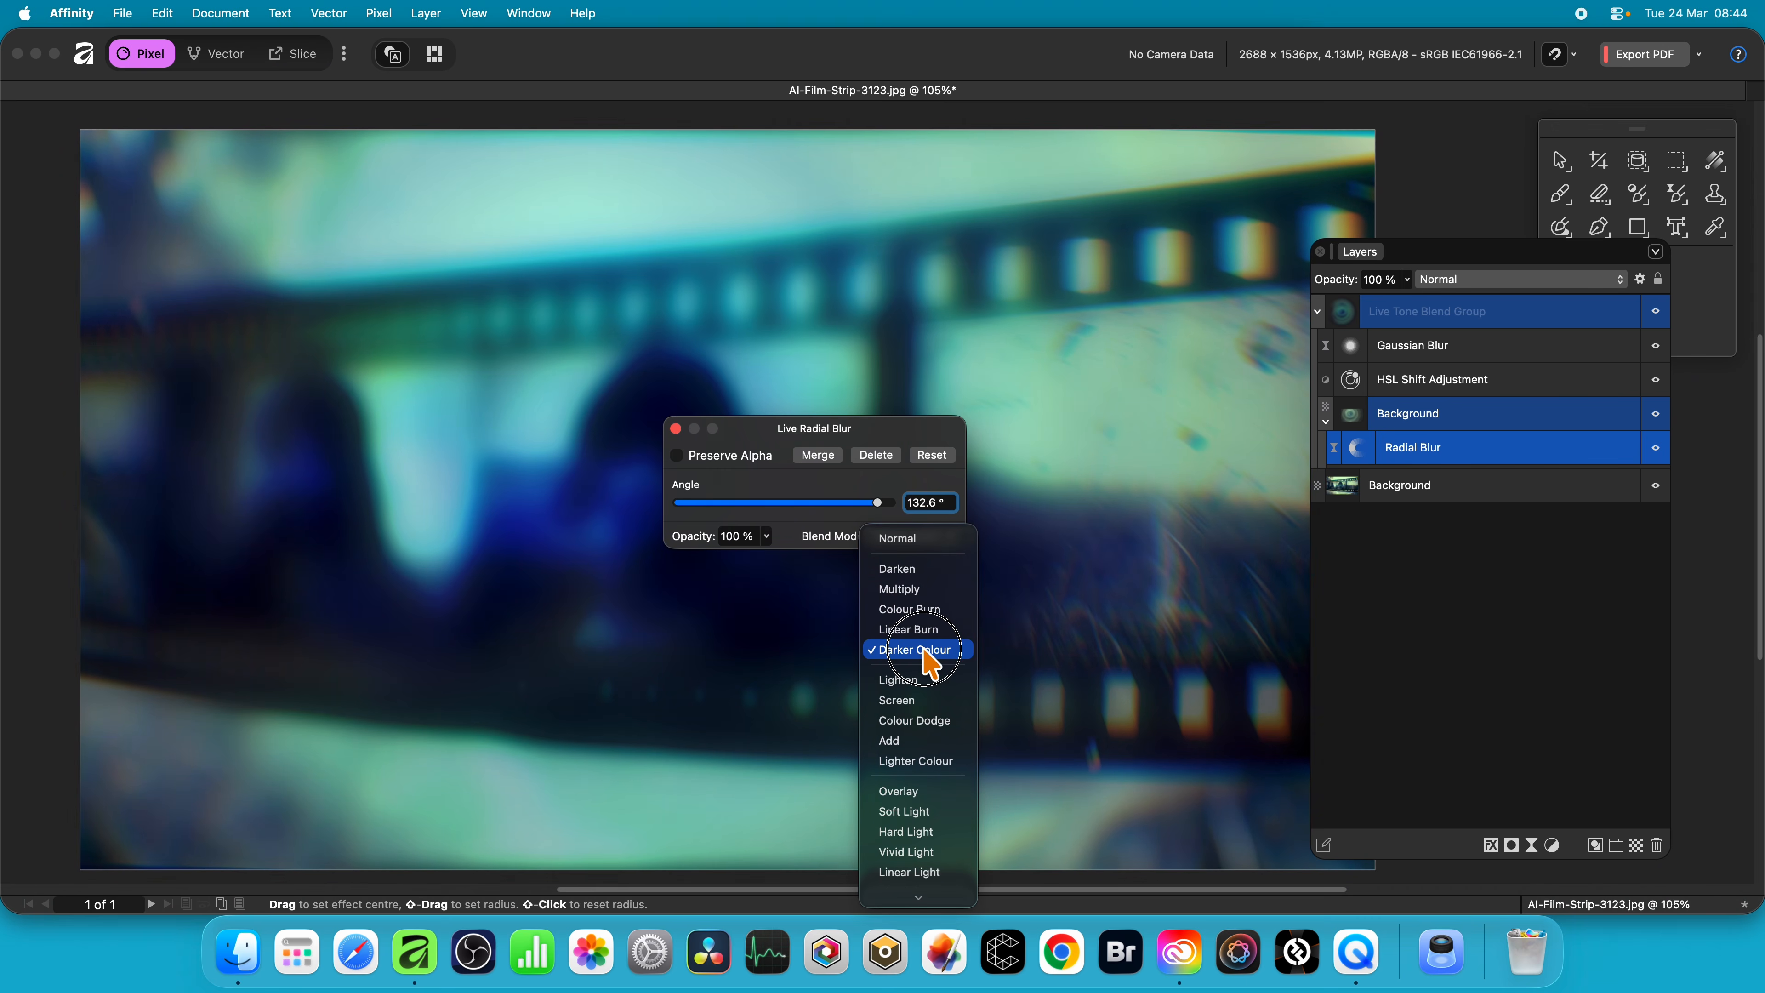
pyautogui.click(927, 654)
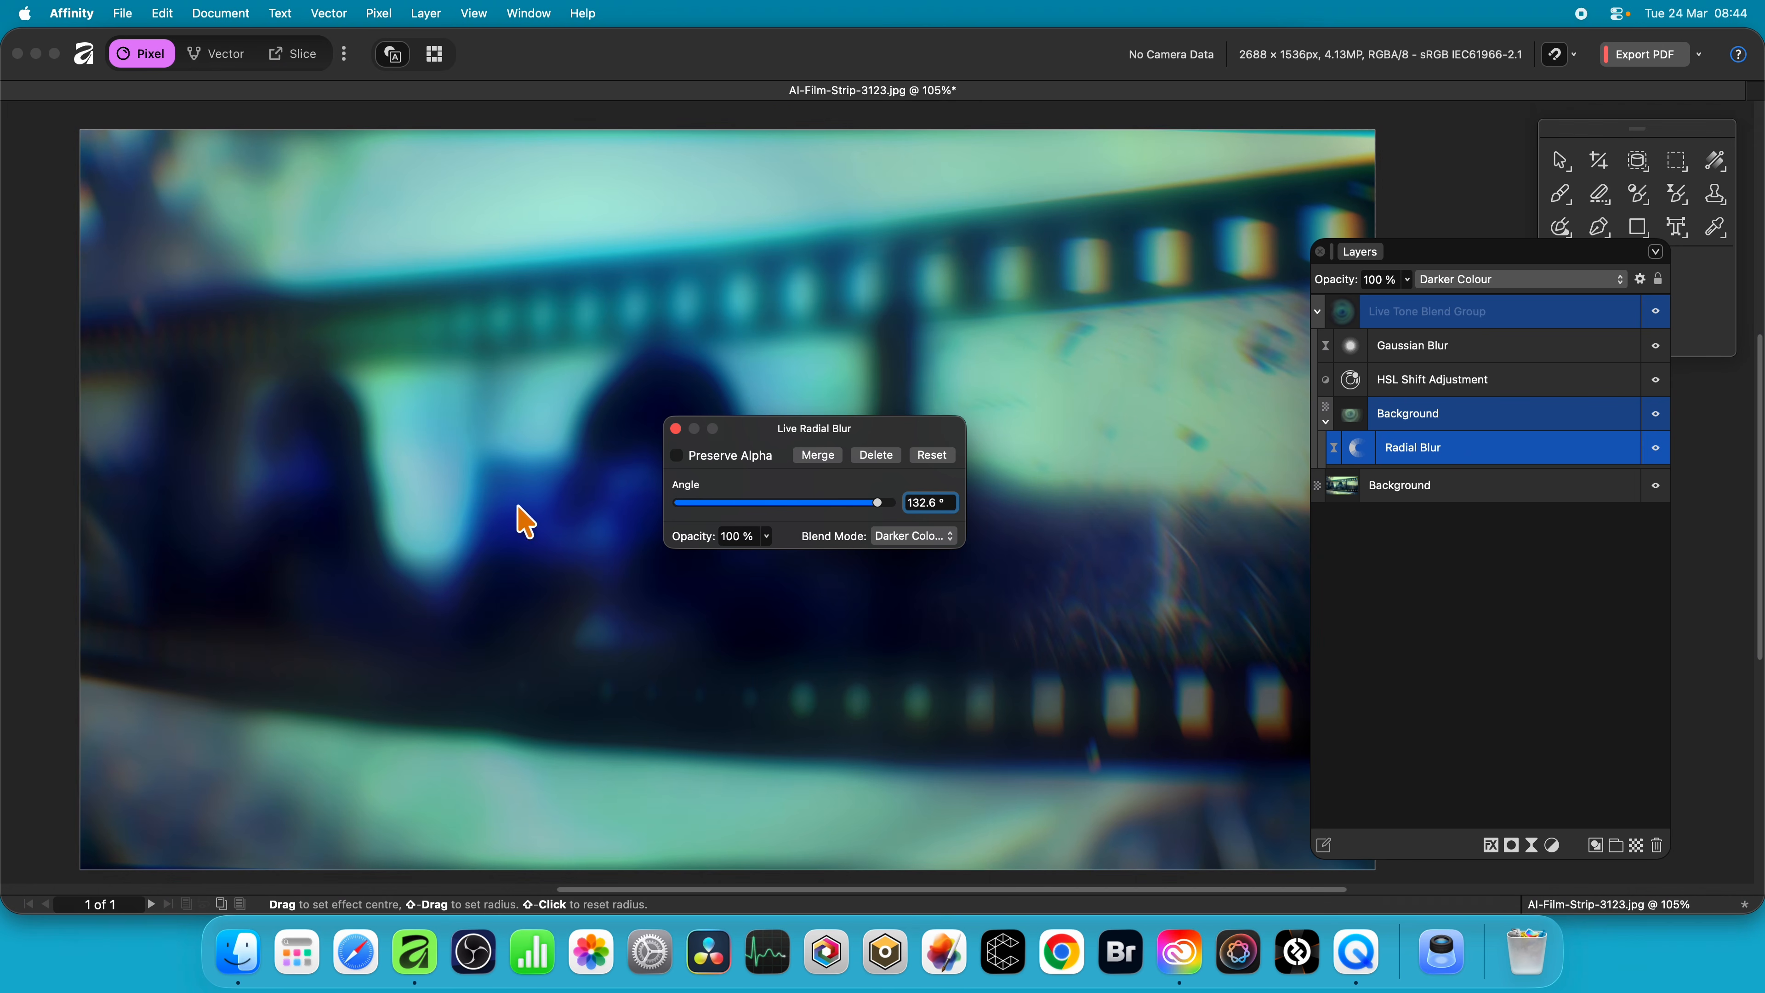
pyautogui.moveTo(782, 433); pyautogui.dragTo(968, 429)
pyautogui.moveTo(631, 560); pyautogui.dragTo(321, 459)
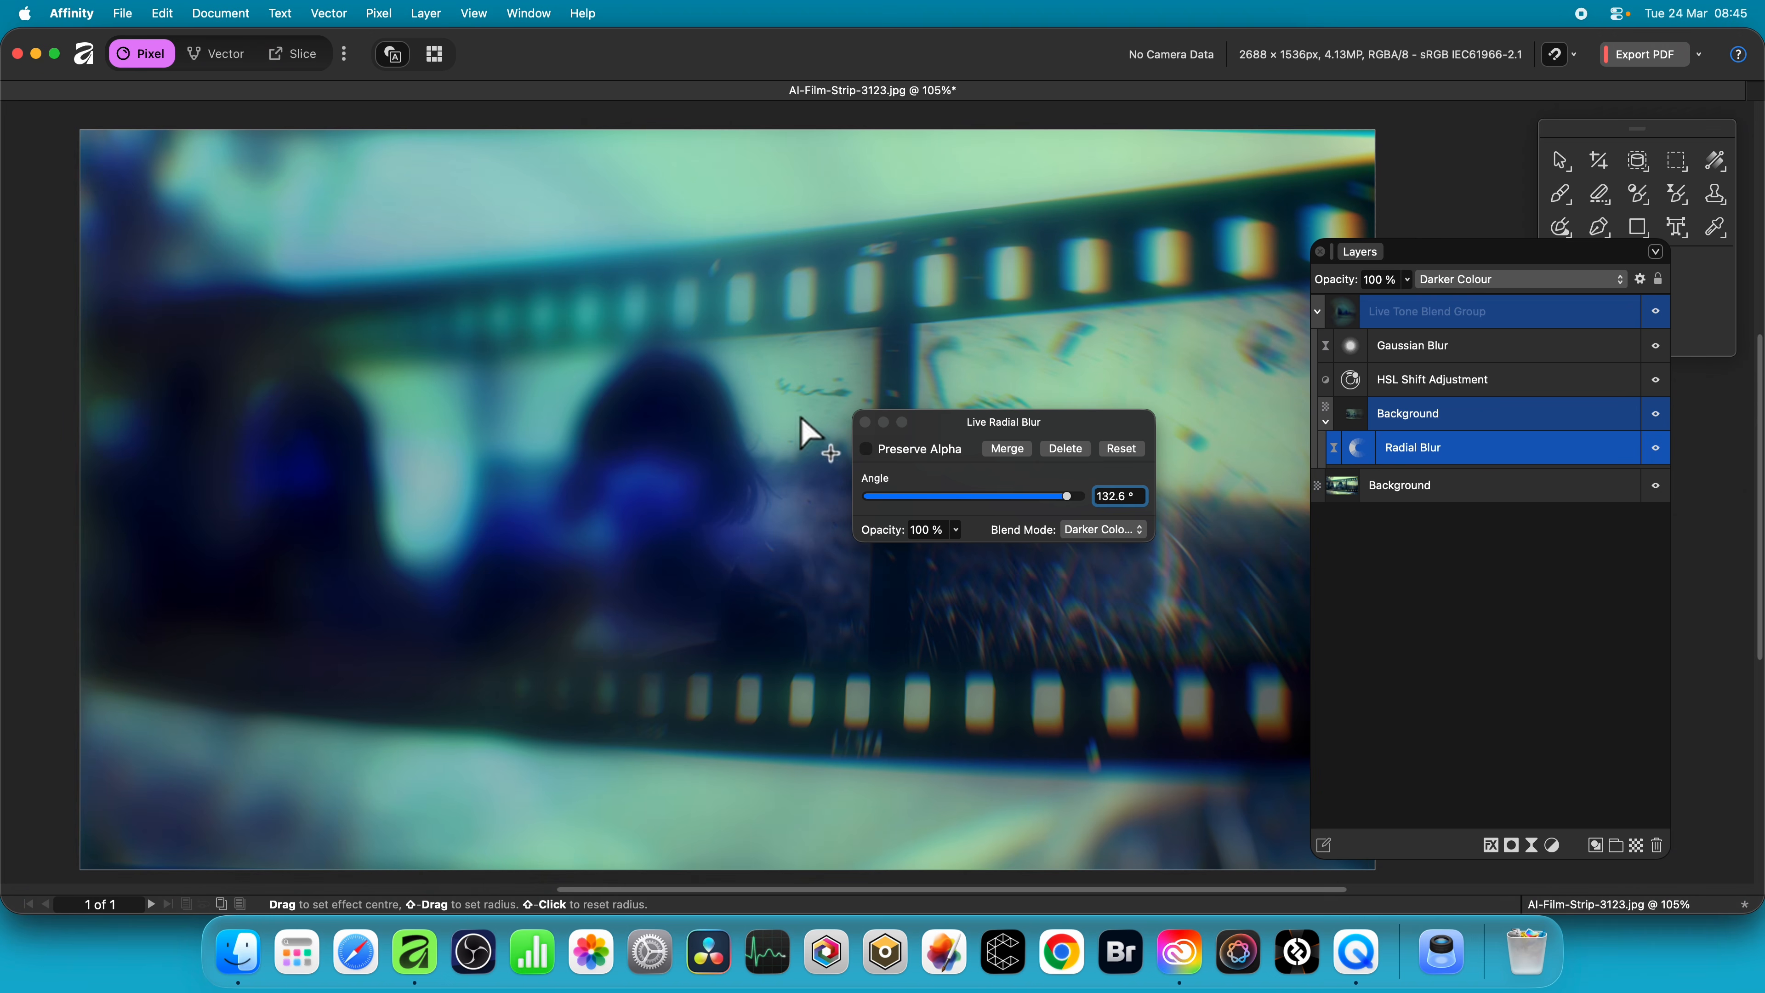
# - Set the HSL adjustment inside the group to a hue shift of about 80.9°, saturation -50% and luminosity -41%
pyautogui.click(865, 423)
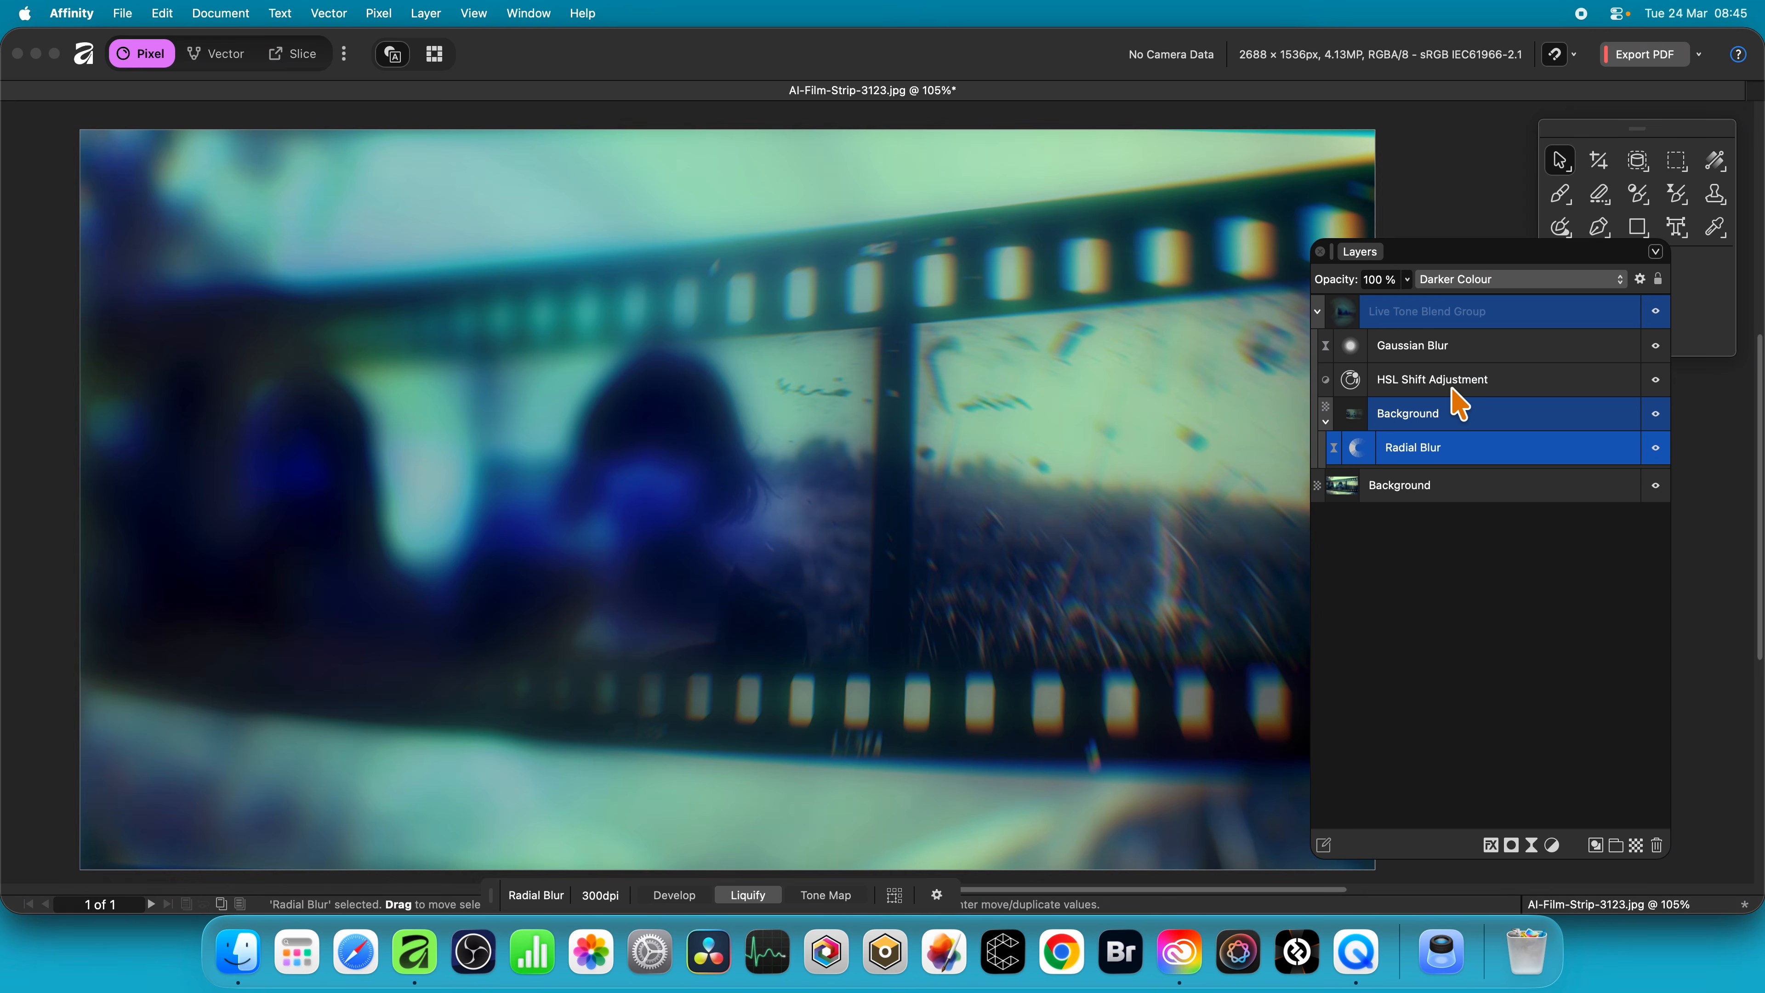
pyautogui.click(1352, 381)
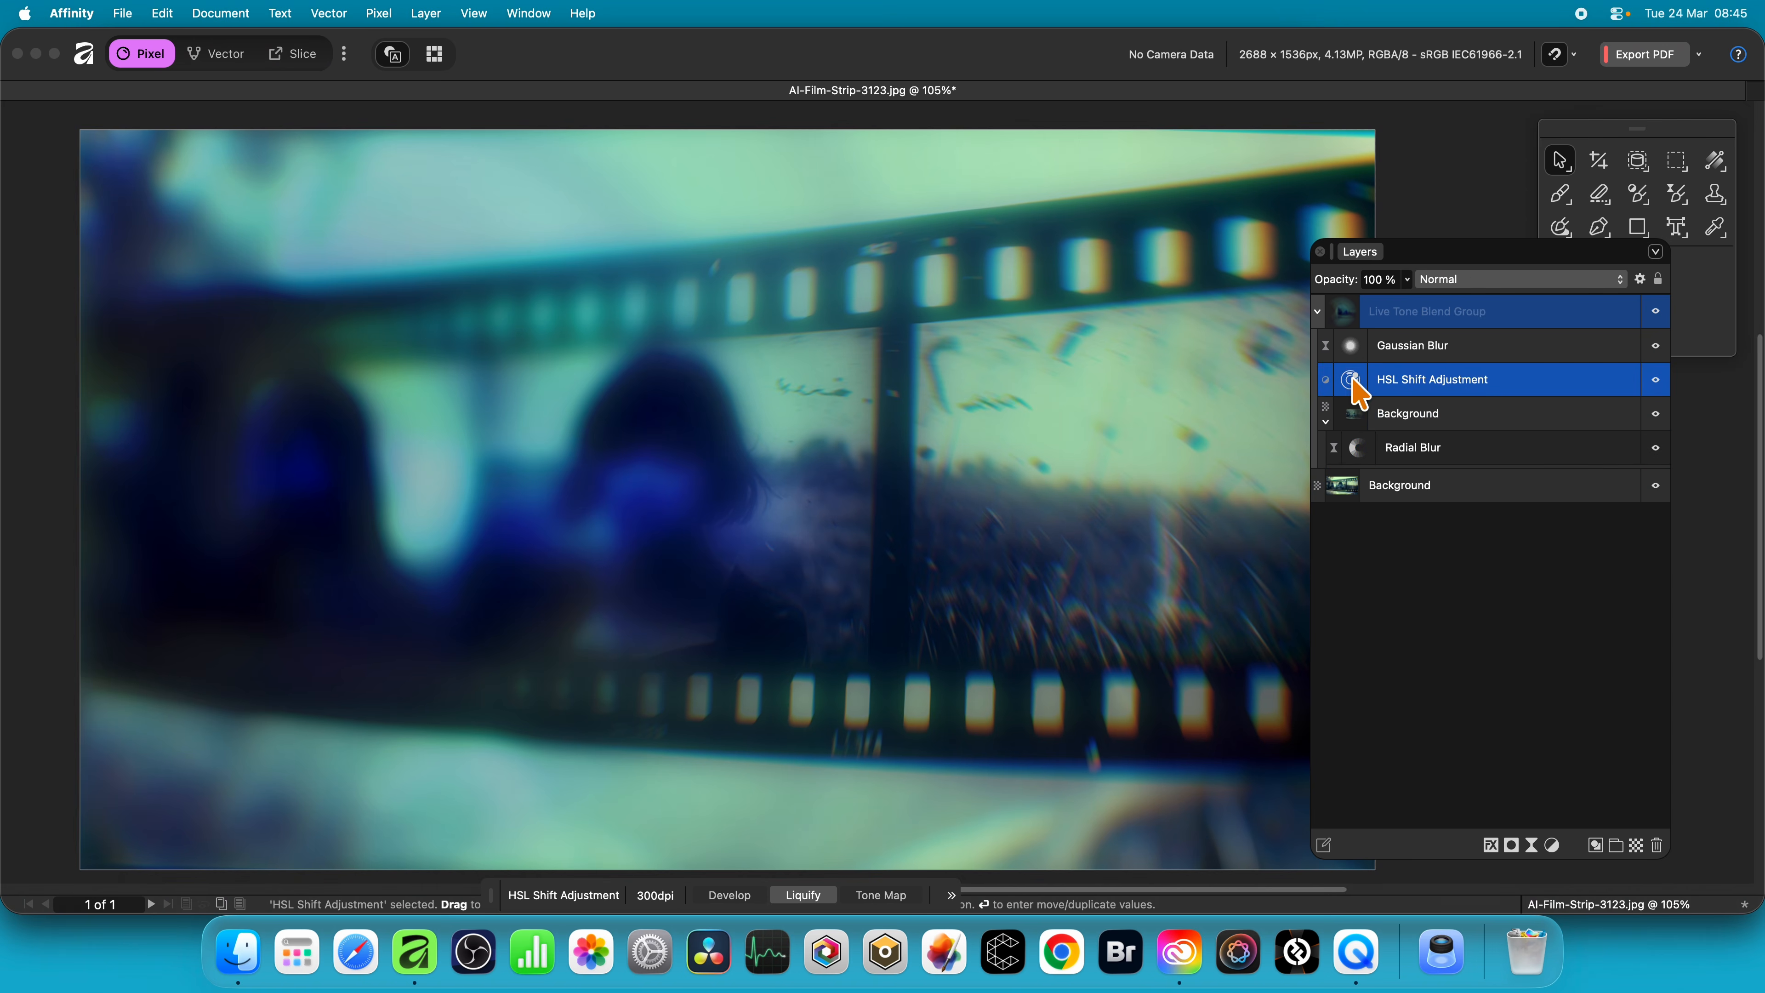
pyautogui.doubleClick(1351, 380)
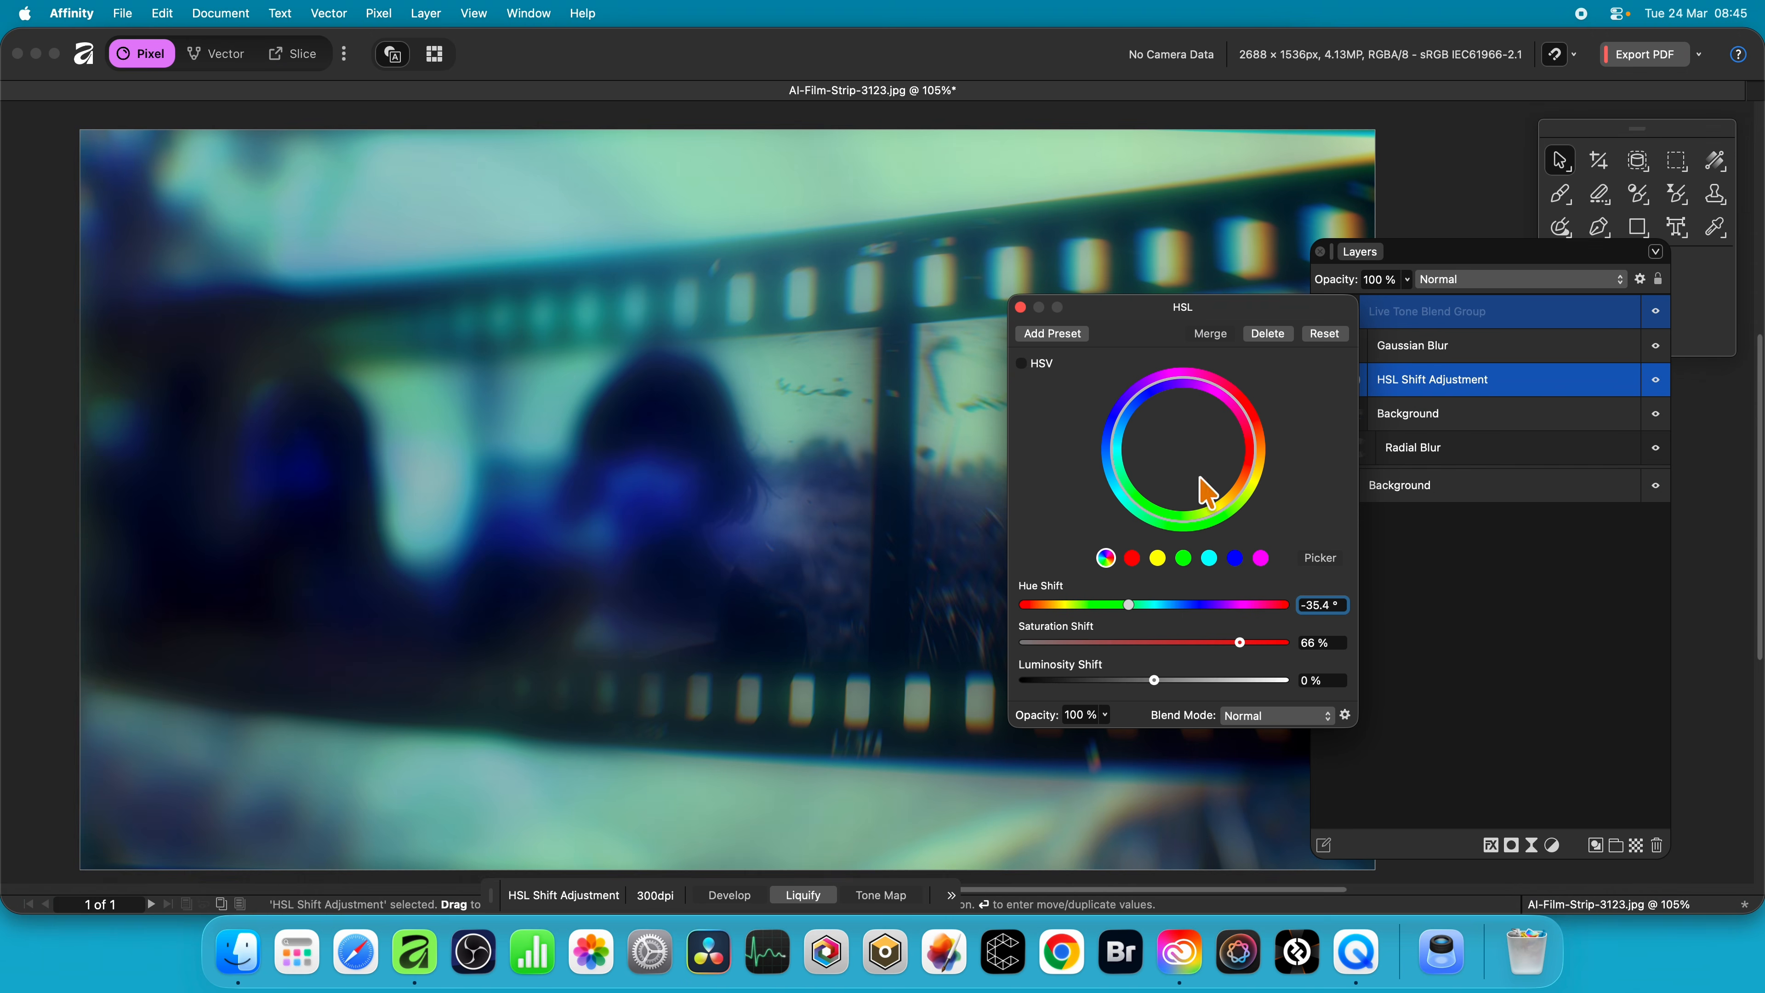
pyautogui.moveTo(1128, 604); pyautogui.dragTo(1100, 681)
pyautogui.click(1021, 307)
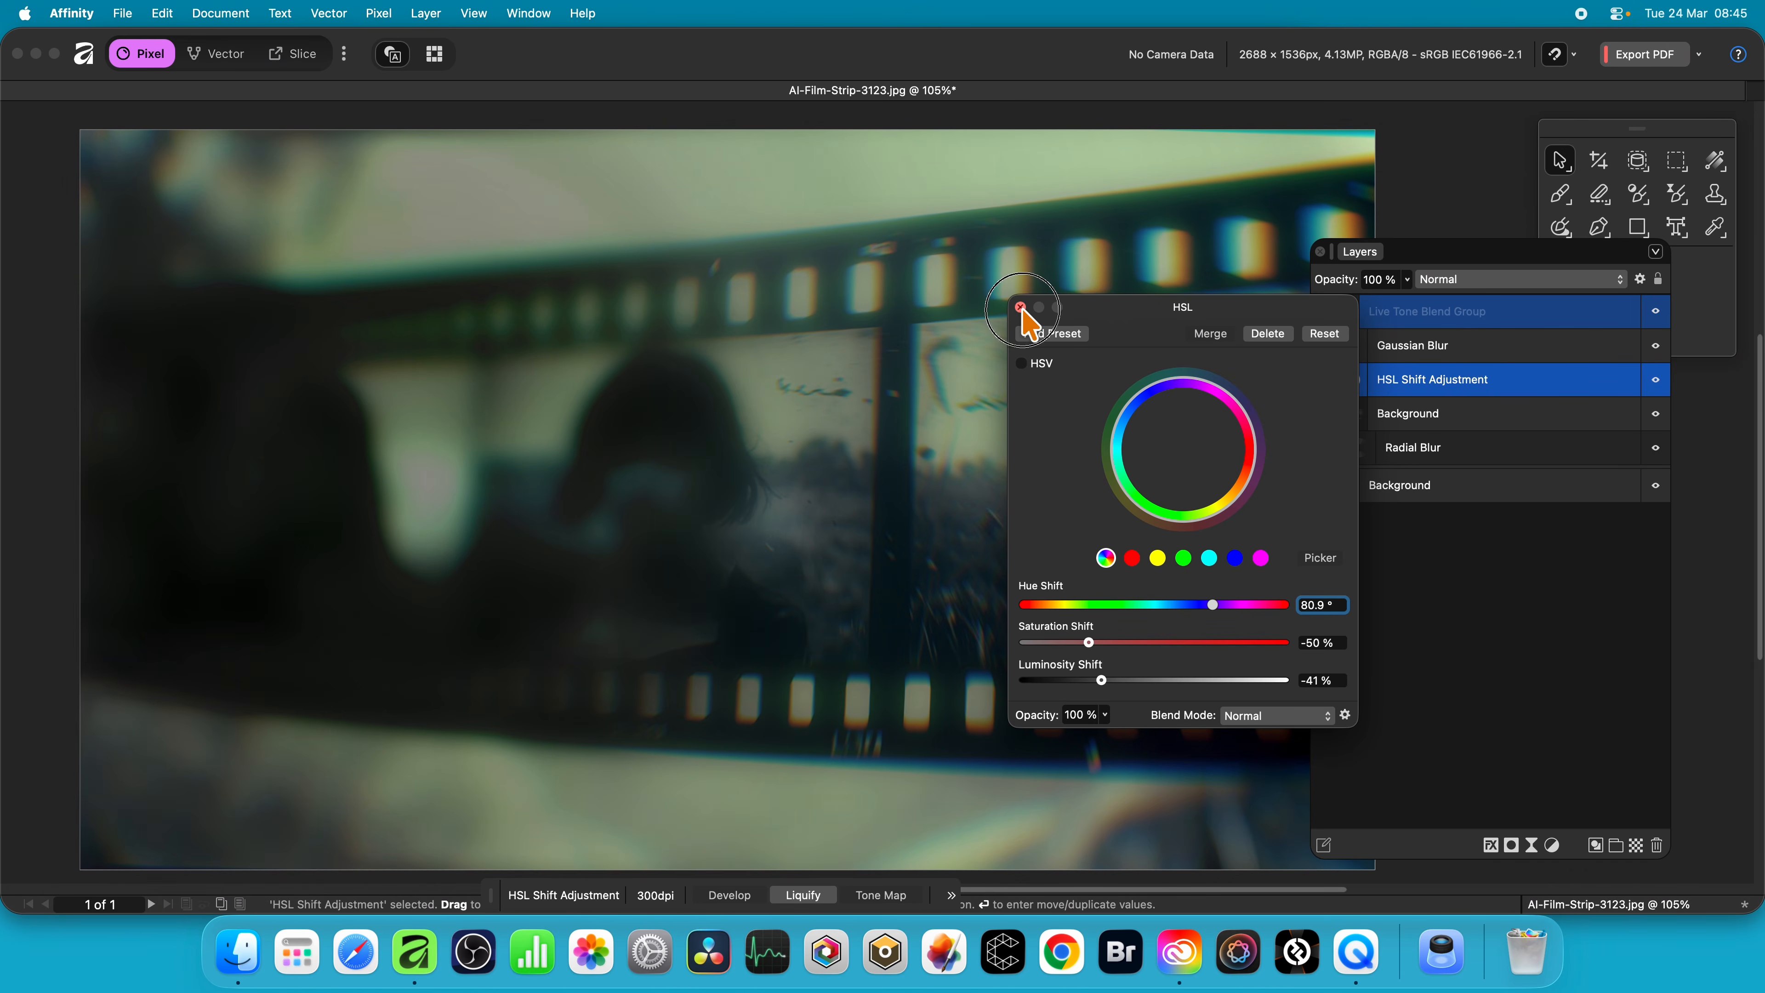
# - Set the Live Tone Blend Group's blend strength to about 83%, blend colour to 31% and low pass to 77%
pyautogui.click(1341, 319)
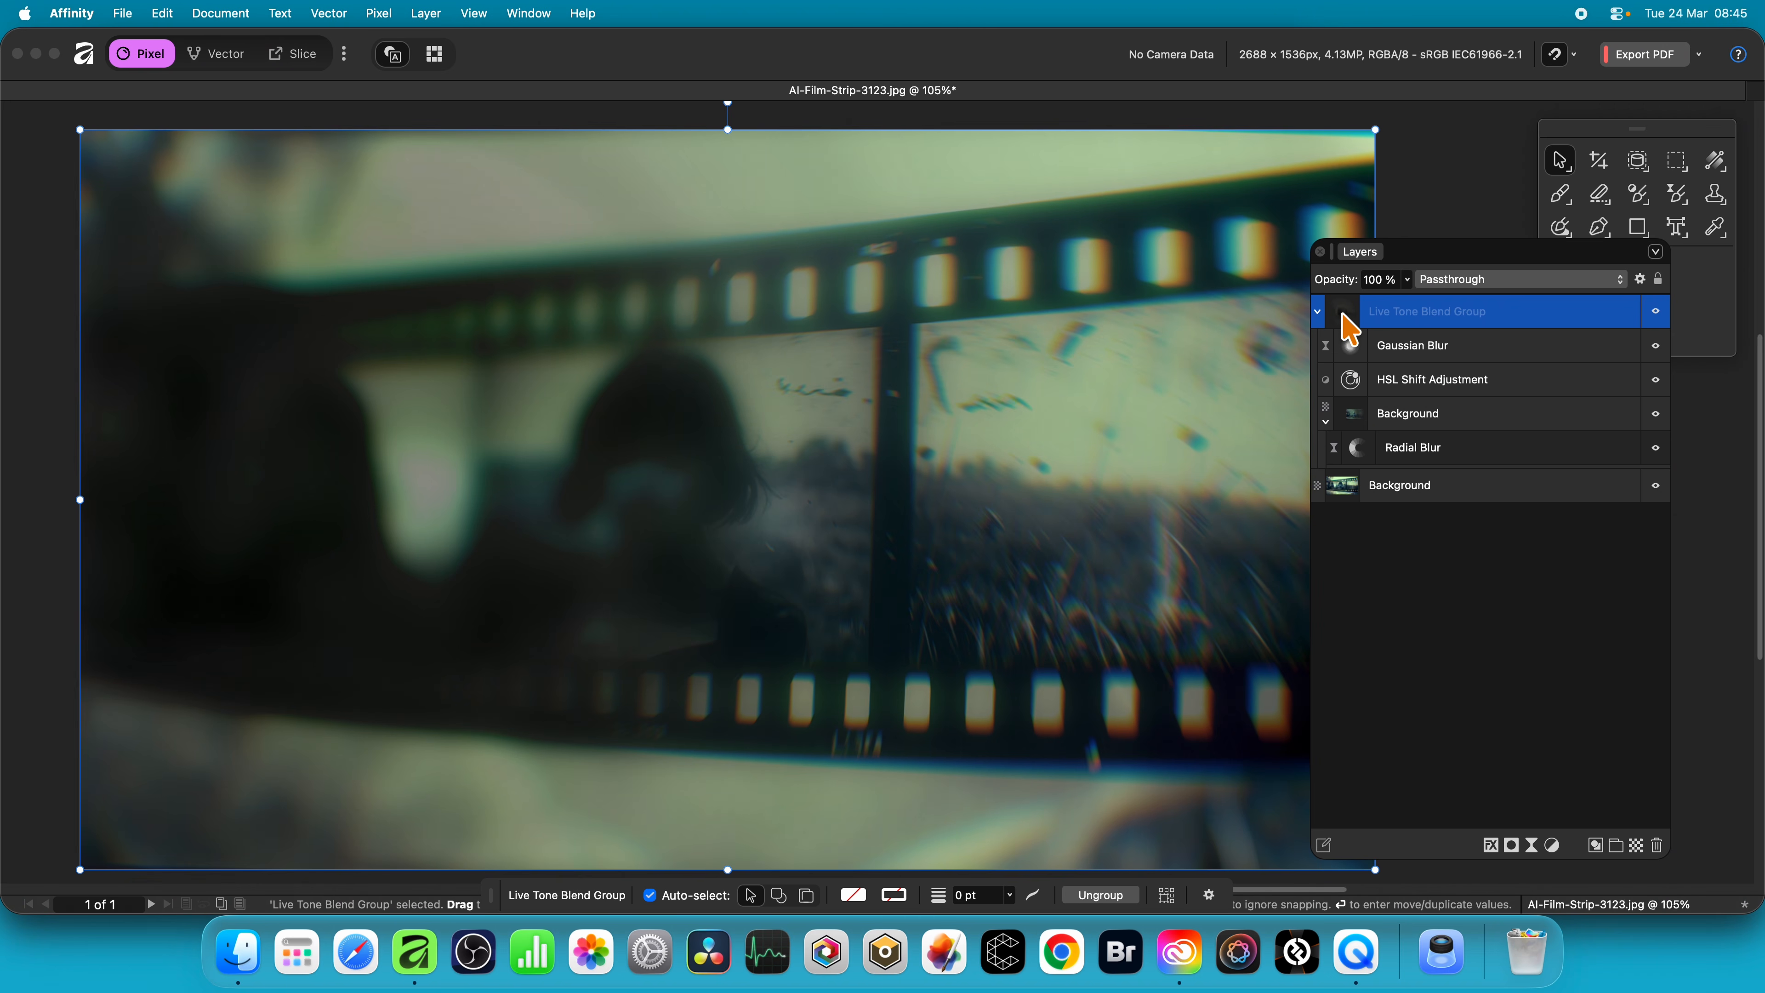
pyautogui.doubleClick(1348, 326)
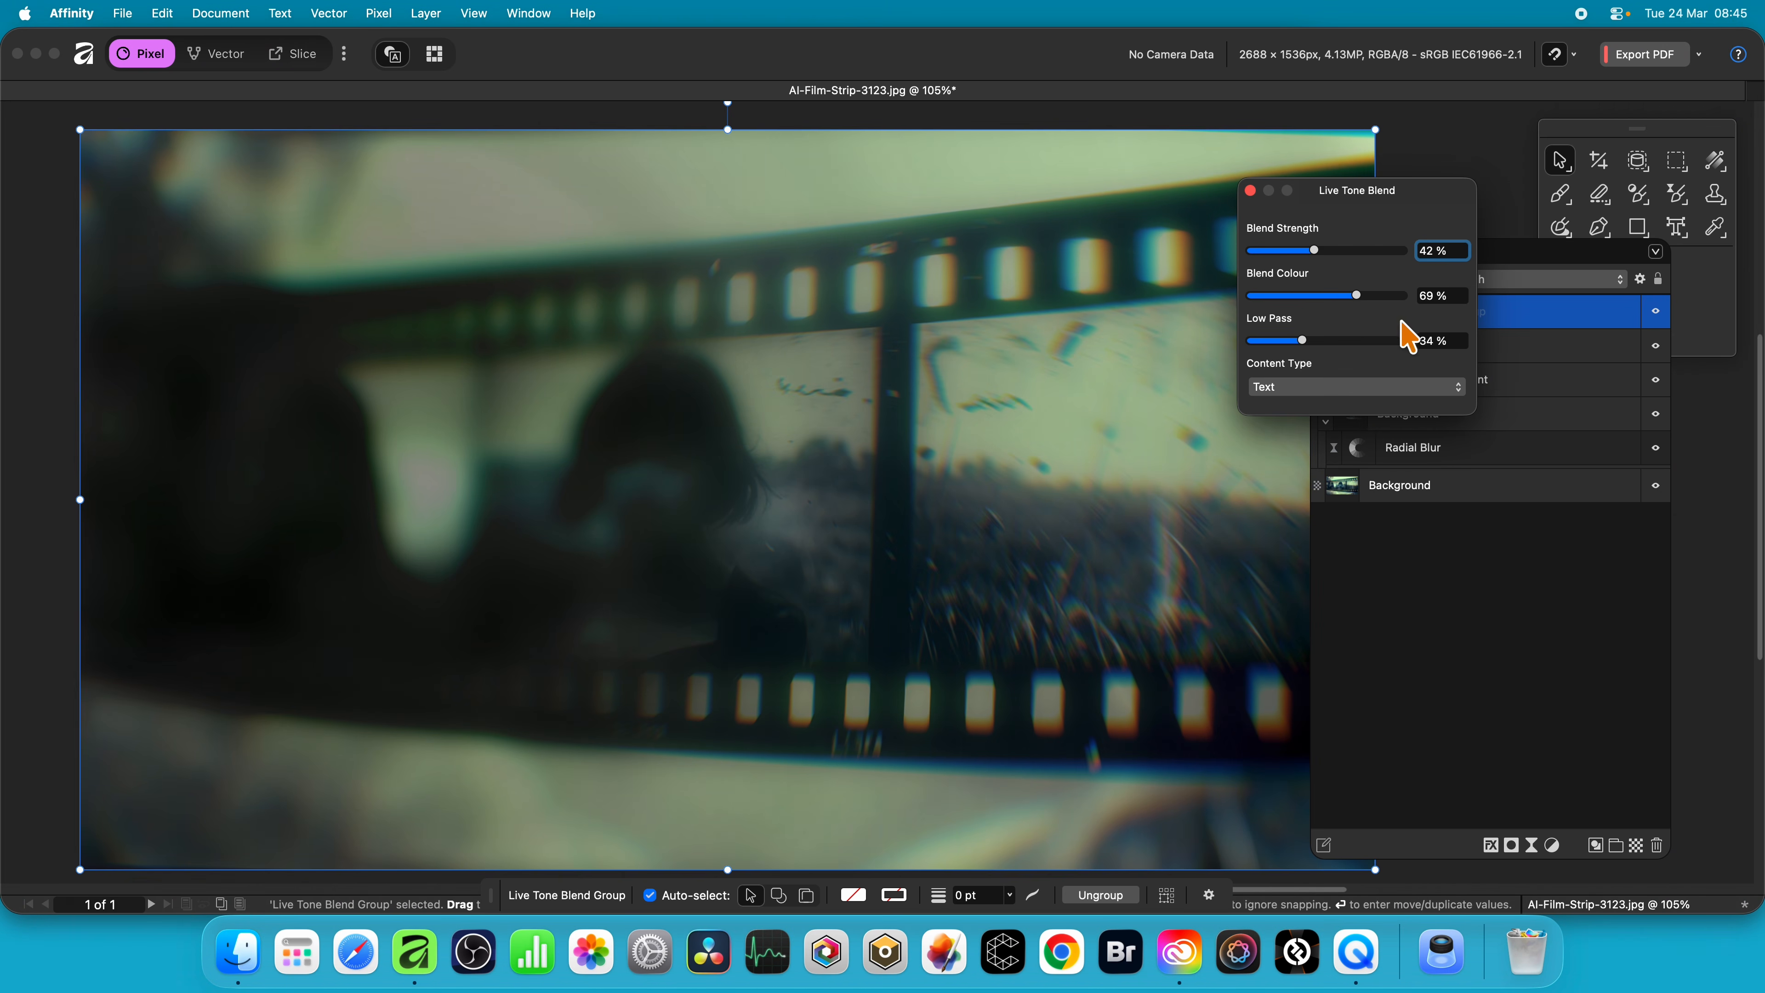
pyautogui.moveTo(1314, 250); pyautogui.dragTo(1215, 341)
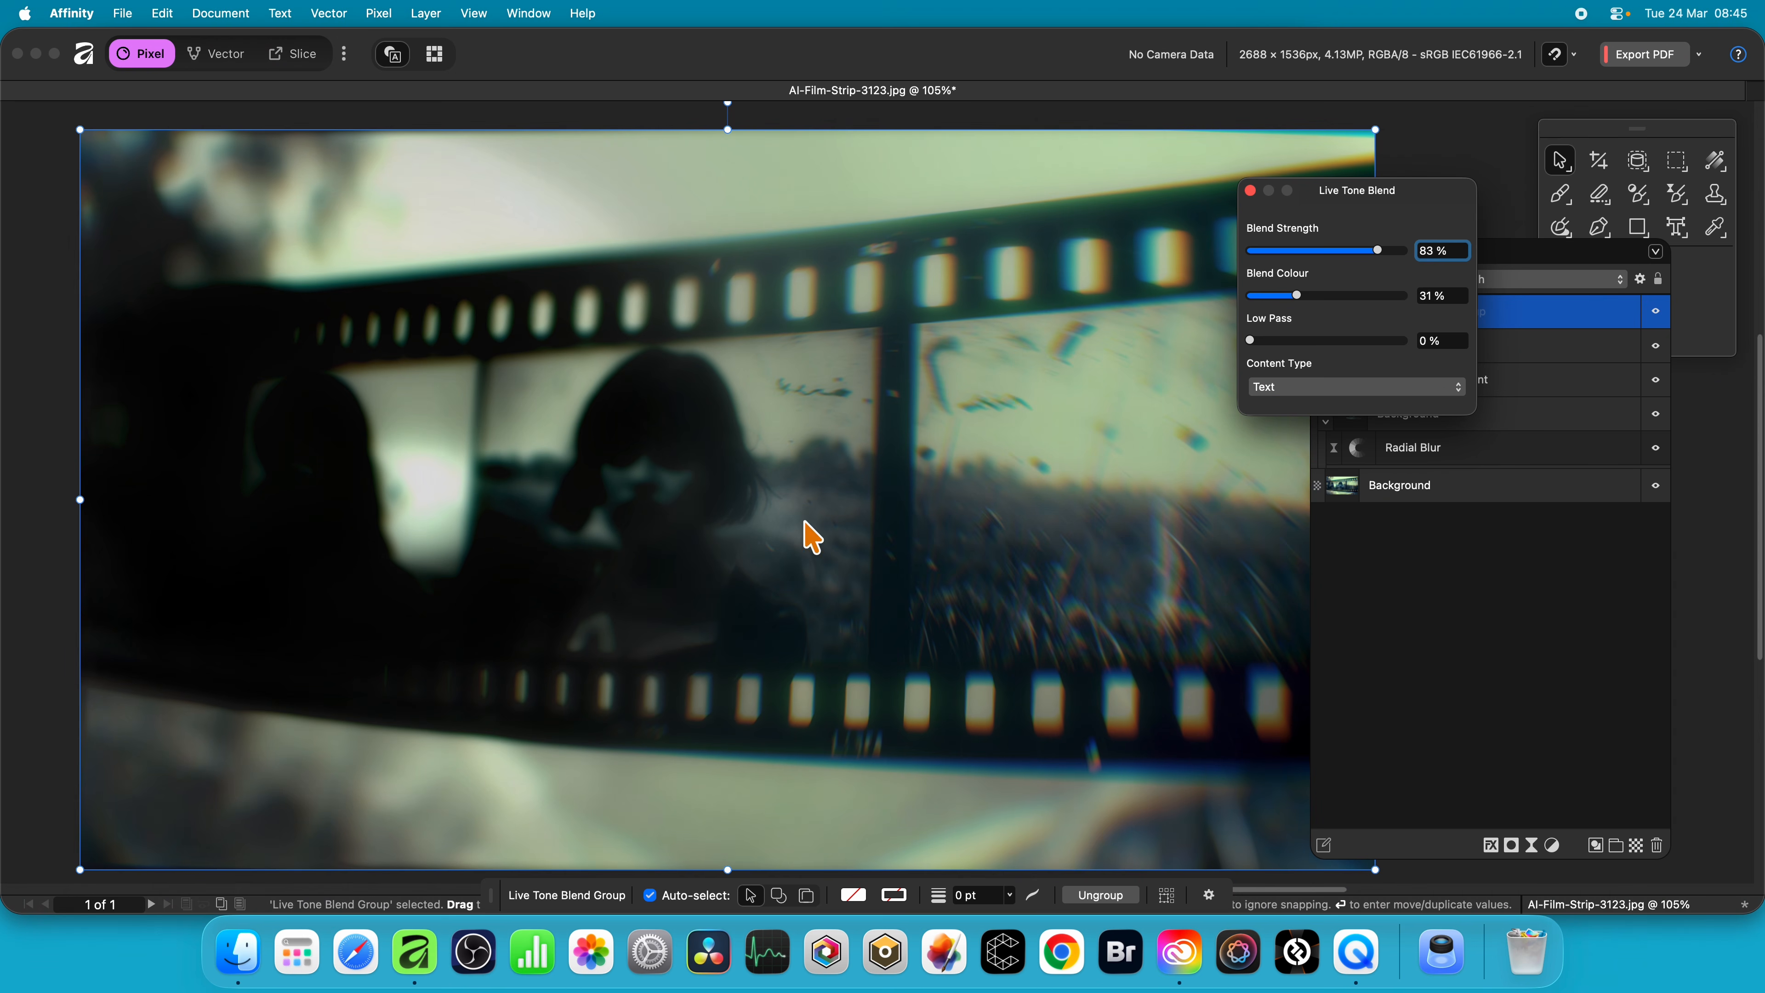
pyautogui.moveTo(1286, 341); pyautogui.dragTo(1367, 341)
# - Try the Shapes and Images content types for the Live Tone Blend Group and return it to Text
pyautogui.click(1320, 384)
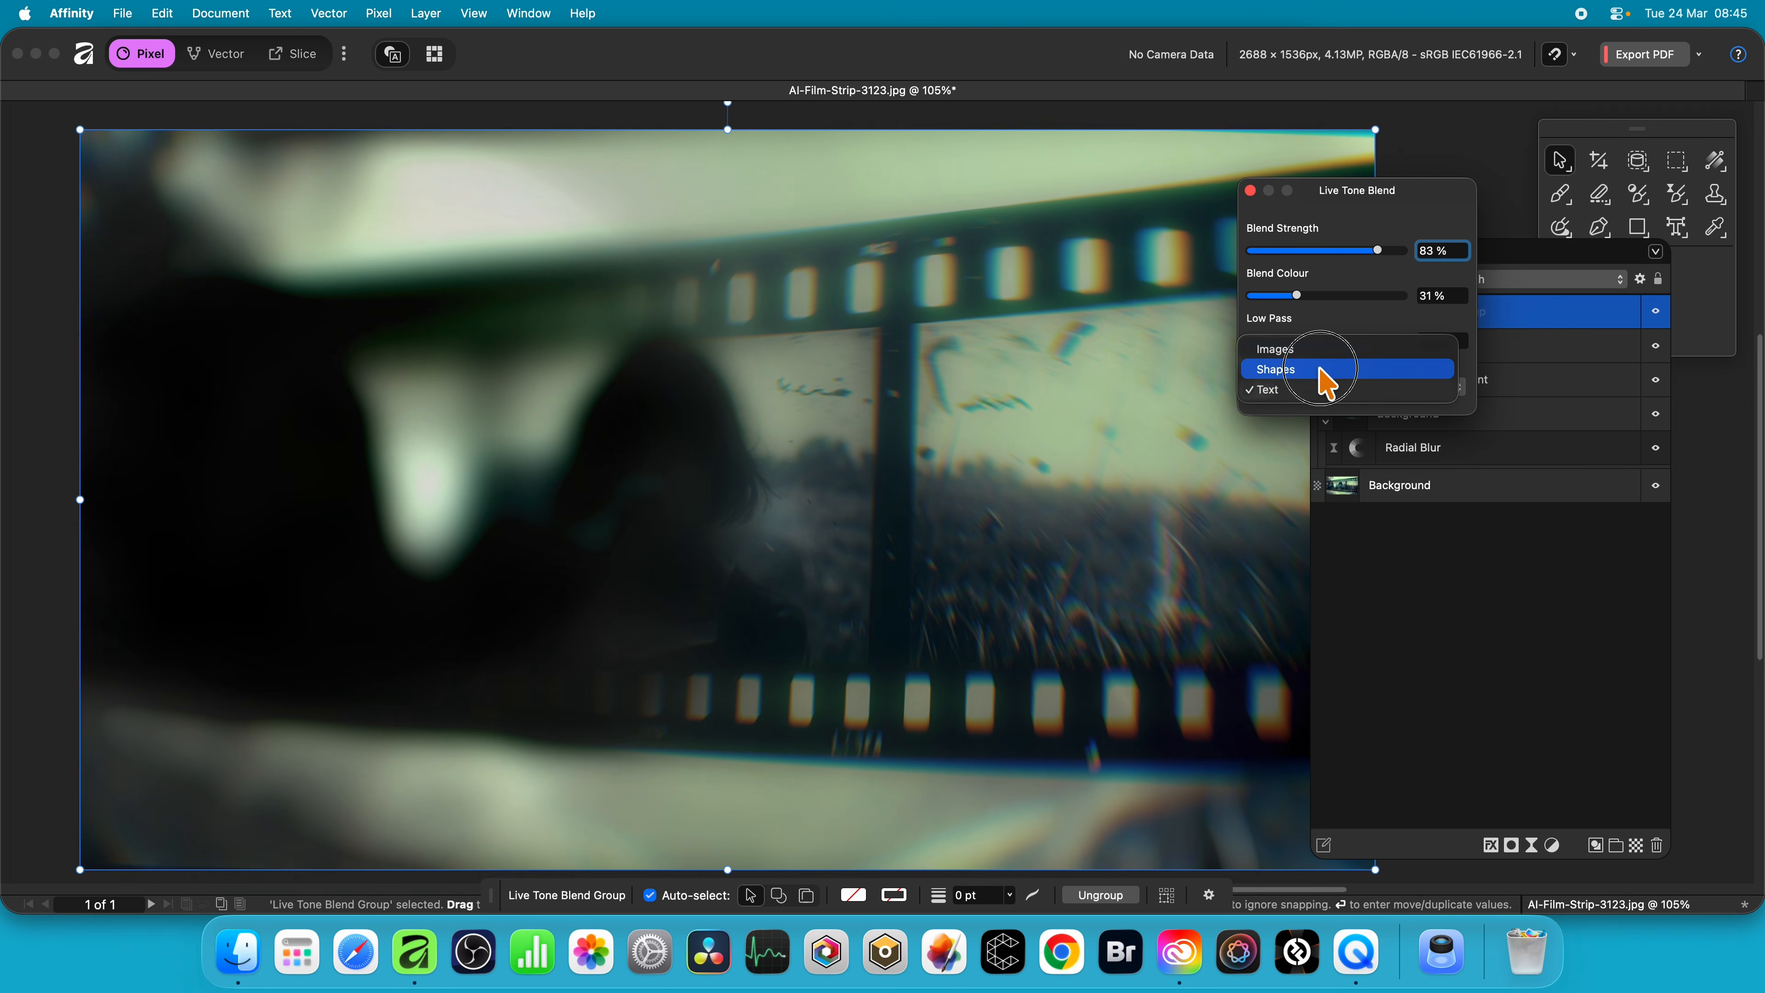
pyautogui.click(1322, 371)
pyautogui.click(1321, 387)
pyautogui.click(1321, 367)
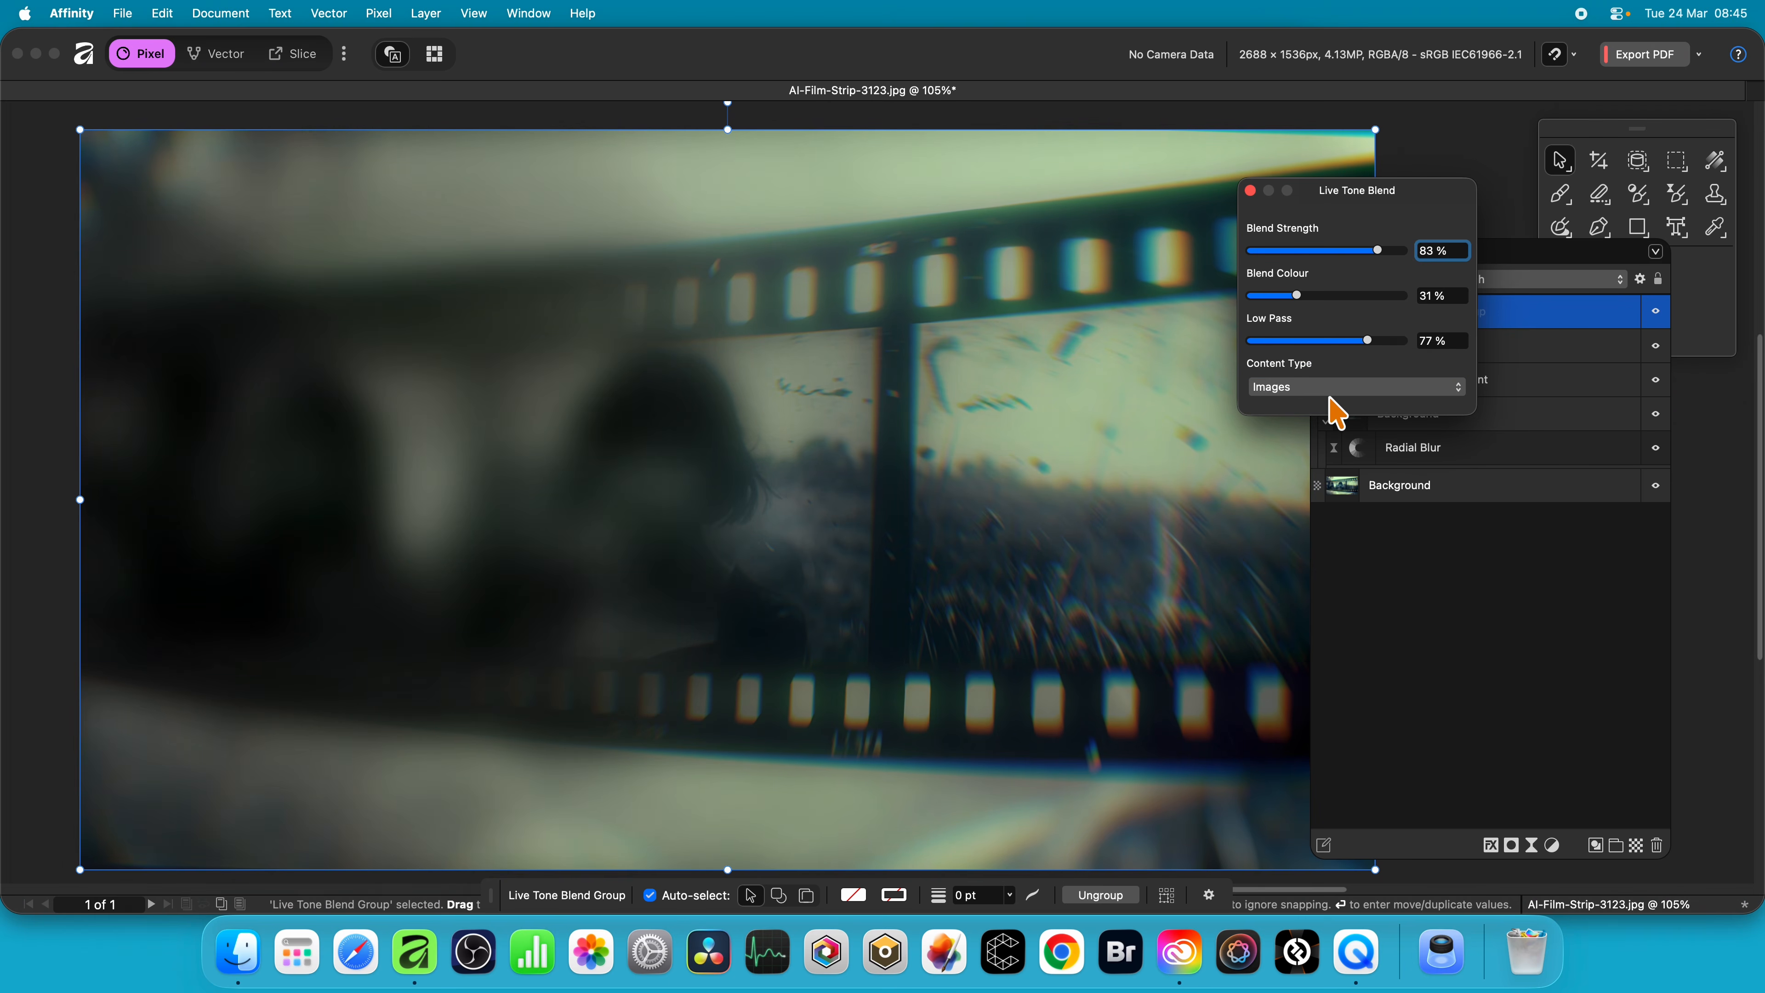
pyautogui.click(1329, 390)
pyautogui.click(1330, 431)
# - Raise the Live Tone Blend Group's blend strength to 100% and its blend colour to about 82%
pyautogui.moveTo(1378, 252); pyautogui.dragTo(1430, 244)
pyautogui.moveTo(1373, 298)
pyautogui.mouseDown()
pyautogui.moveTo(1320, 307)
pyautogui.moveTo(1378, 307)
pyautogui.mouseUp()
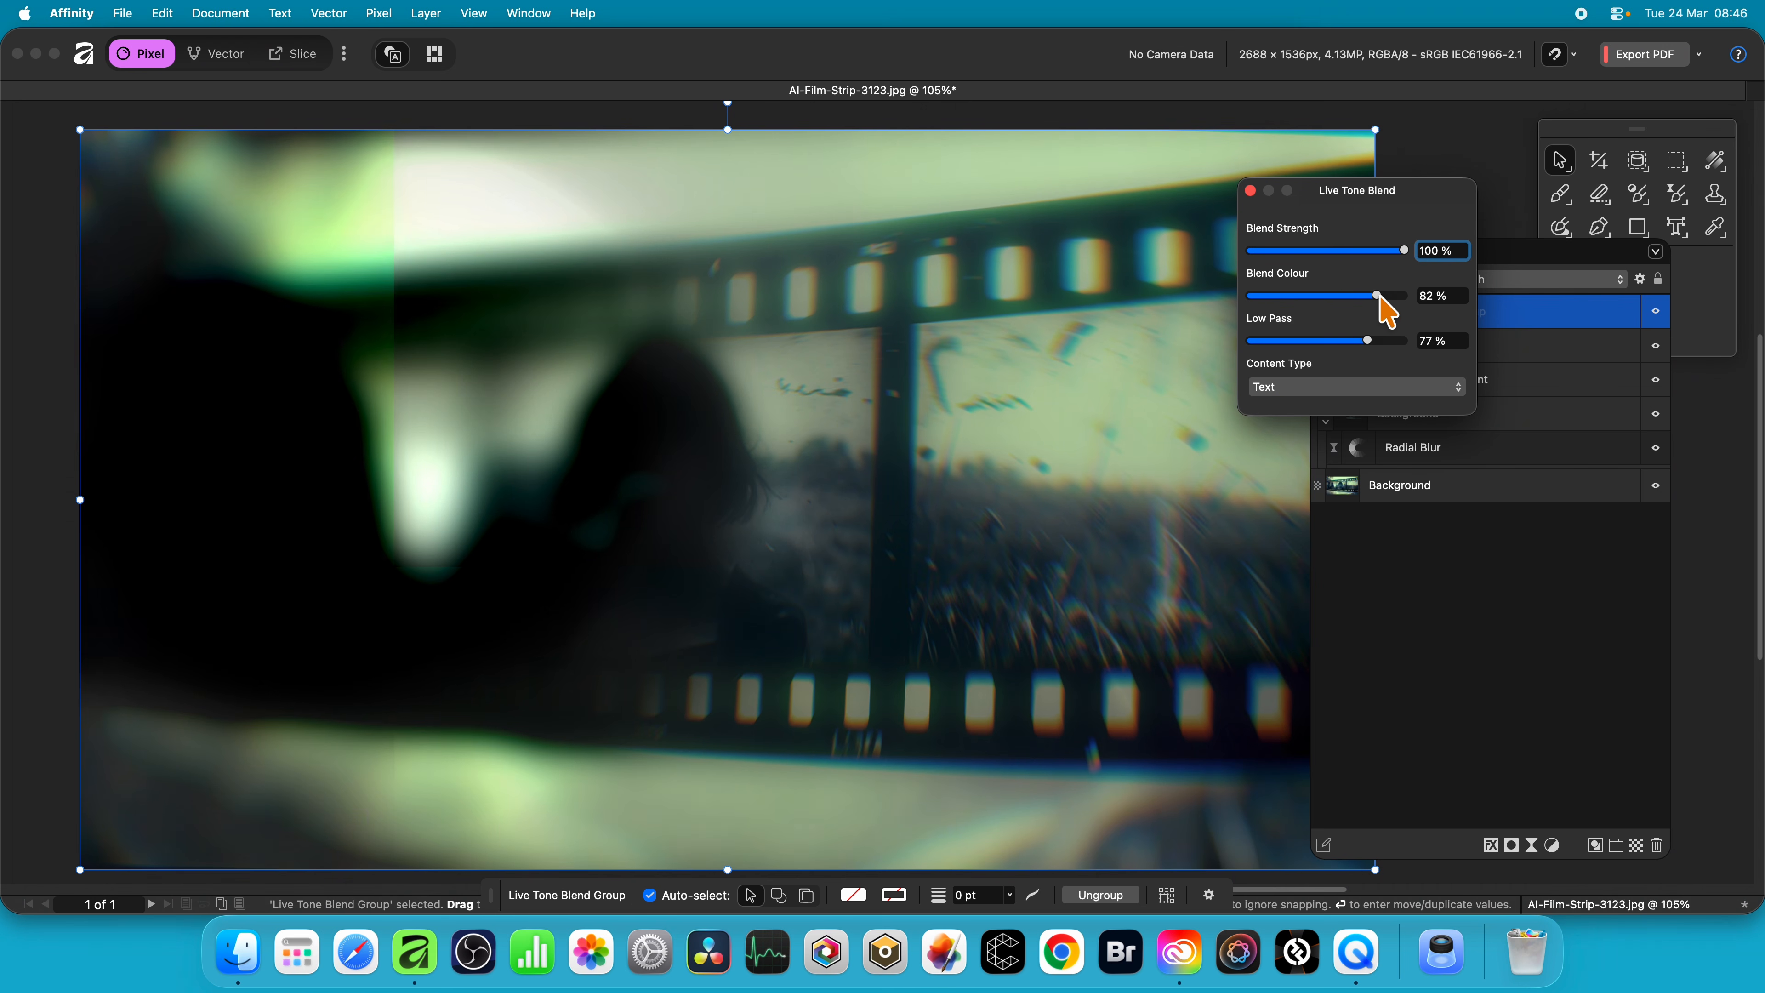
pyautogui.click(1251, 190)
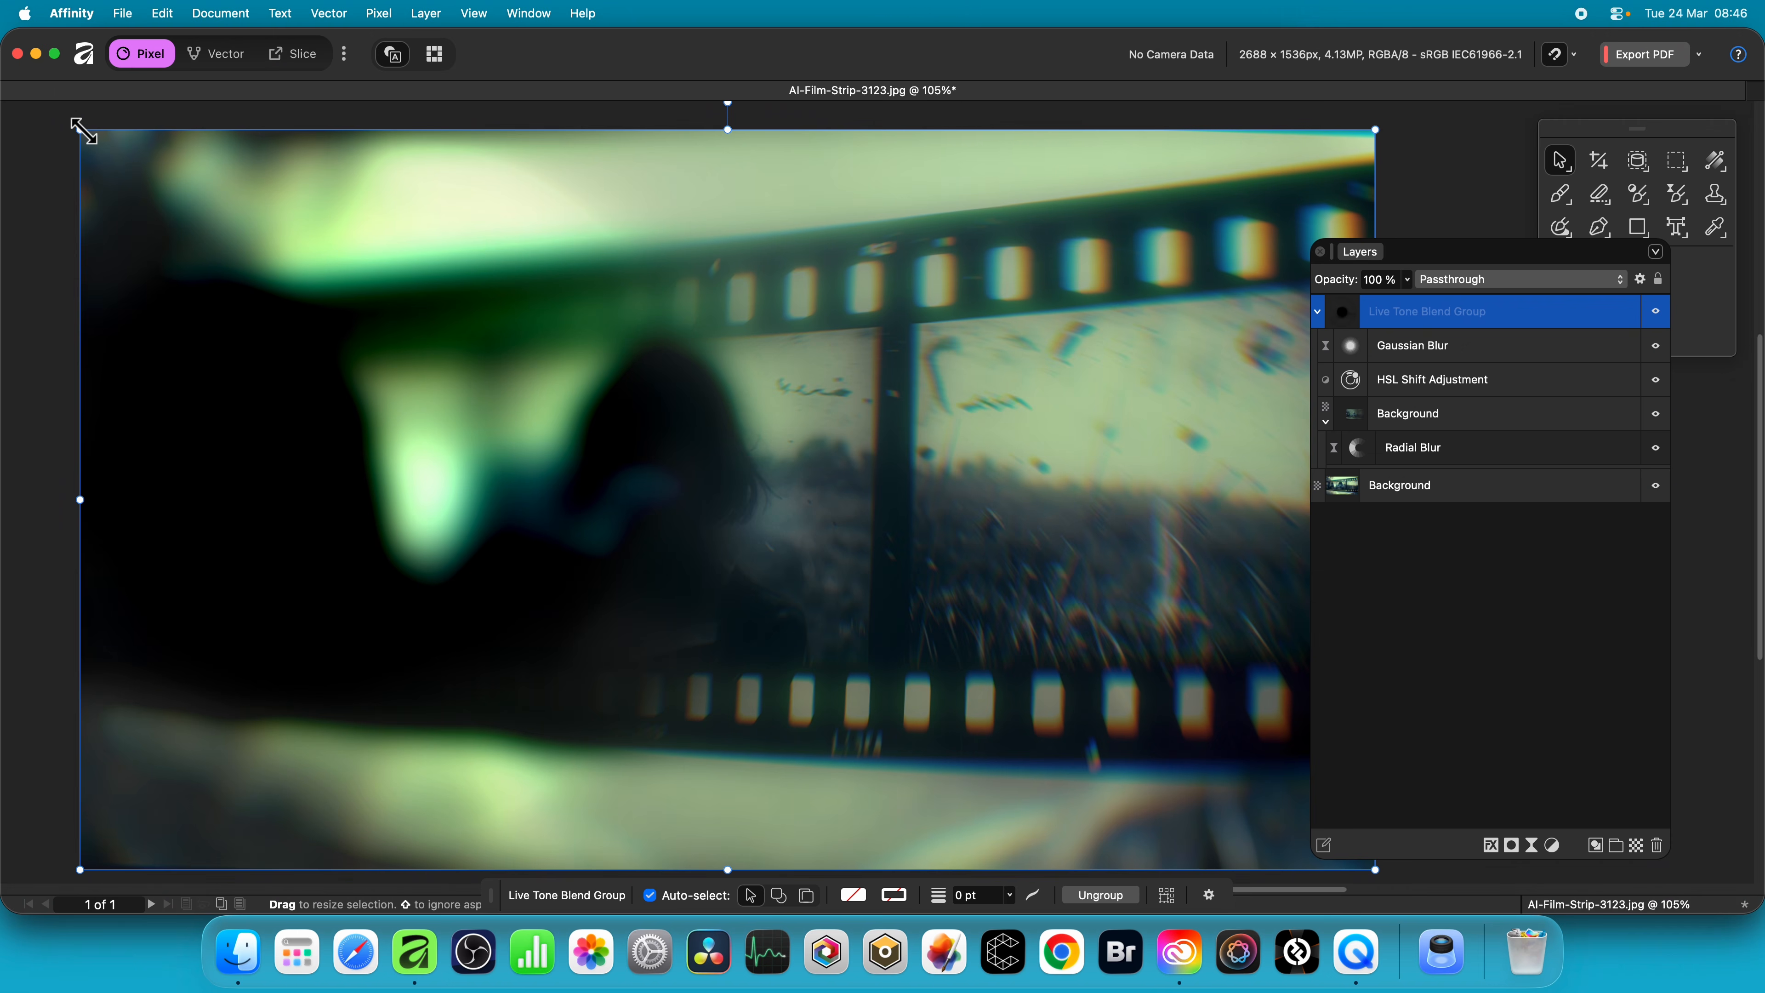
# - Shrink the Live Tone Blend Group from its upper-left corner and reposition it over the middle woman and the right-hand frame
pyautogui.moveTo(80, 129); pyautogui.dragTo(368, 295)
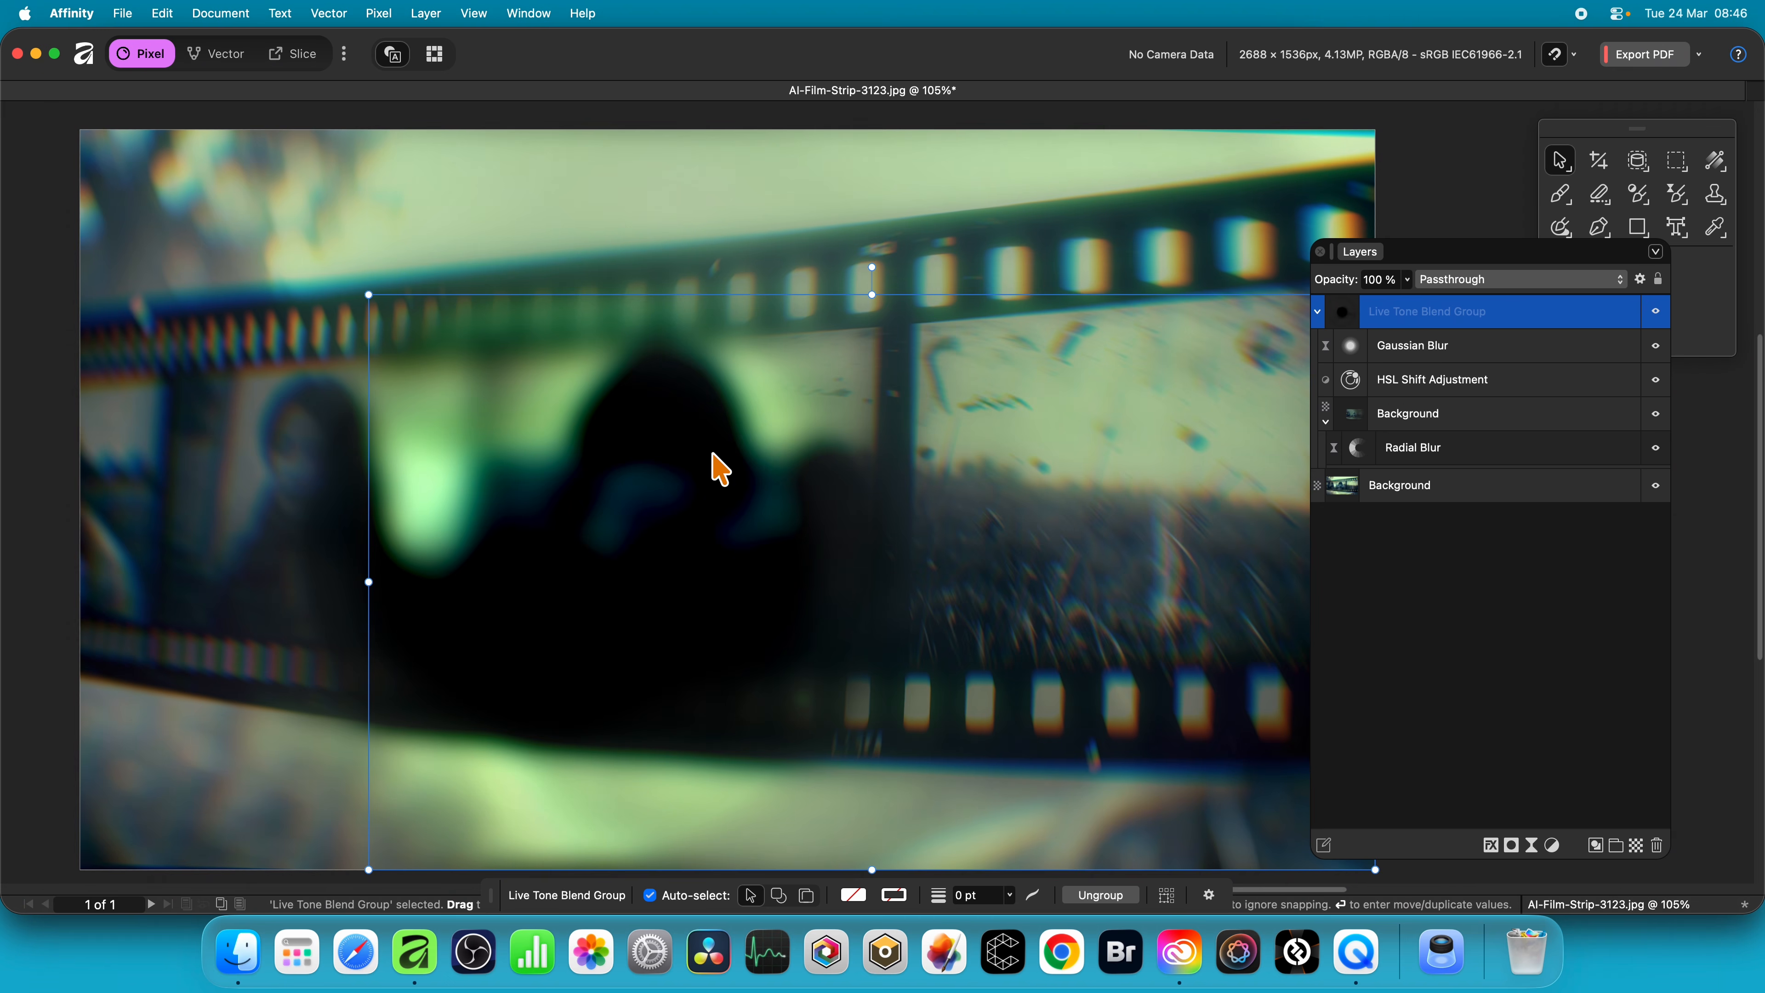
pyautogui.moveTo(671, 459); pyautogui.dragTo(363, 354)
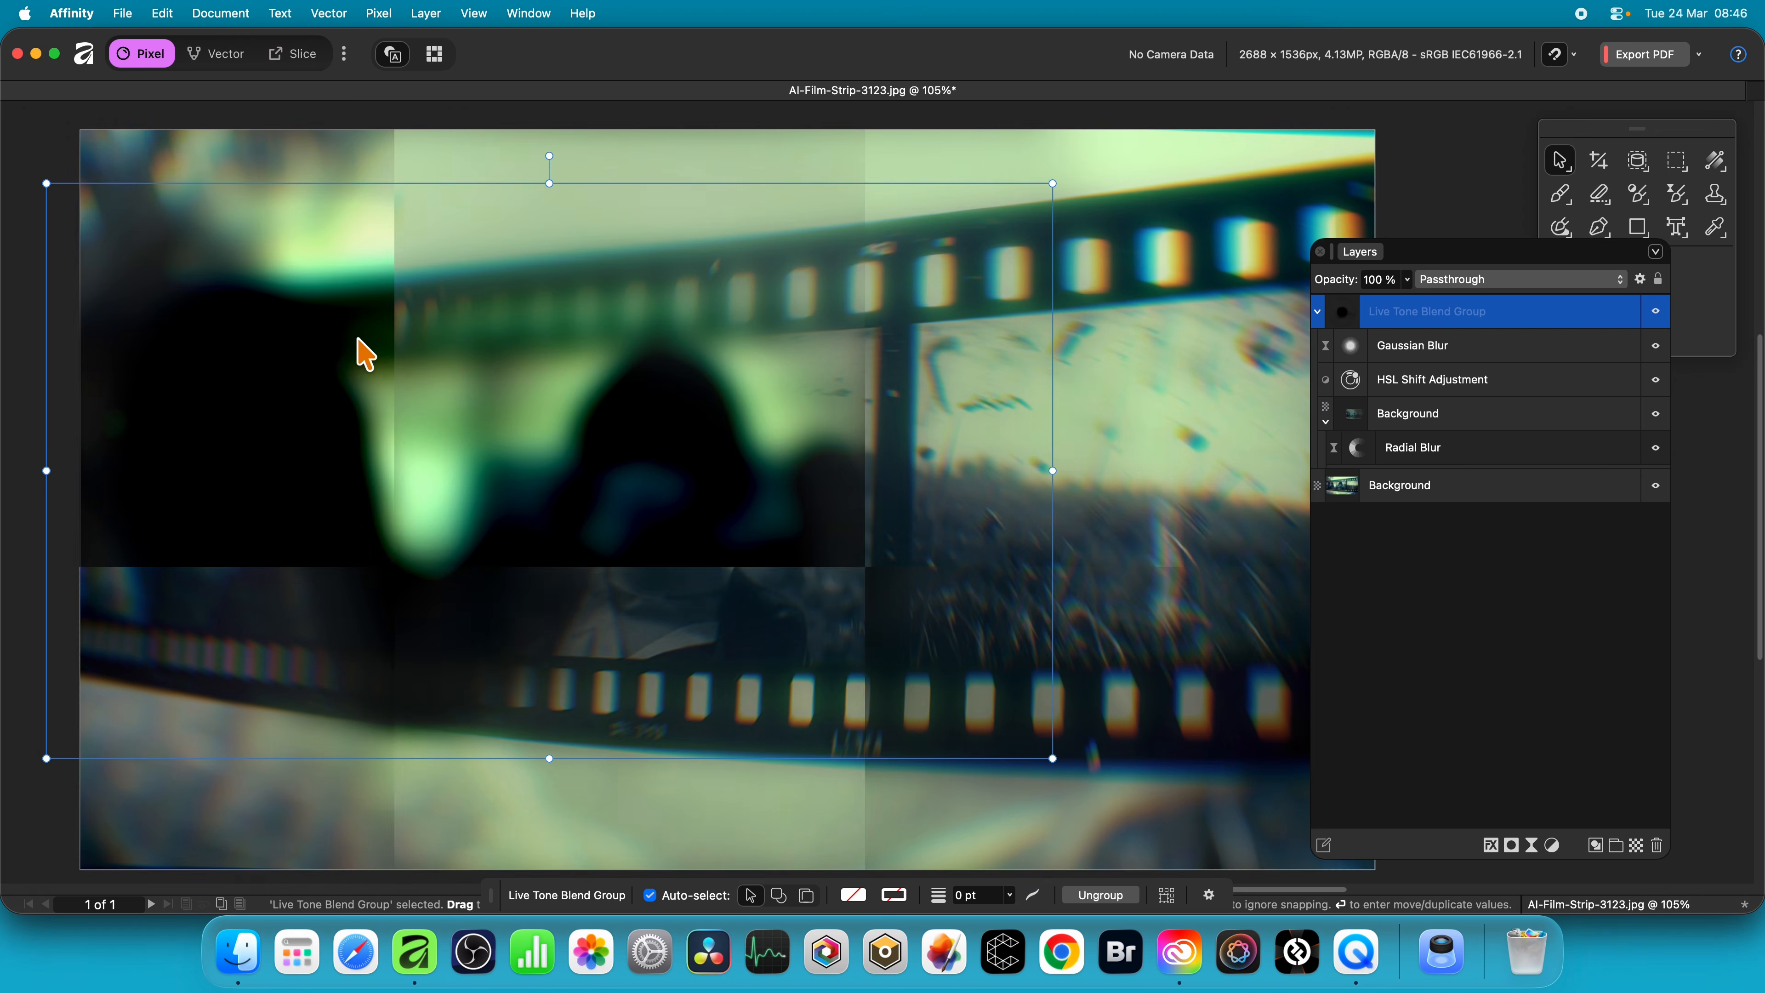
pyautogui.moveTo(254, 323); pyautogui.dragTo(614, 403)
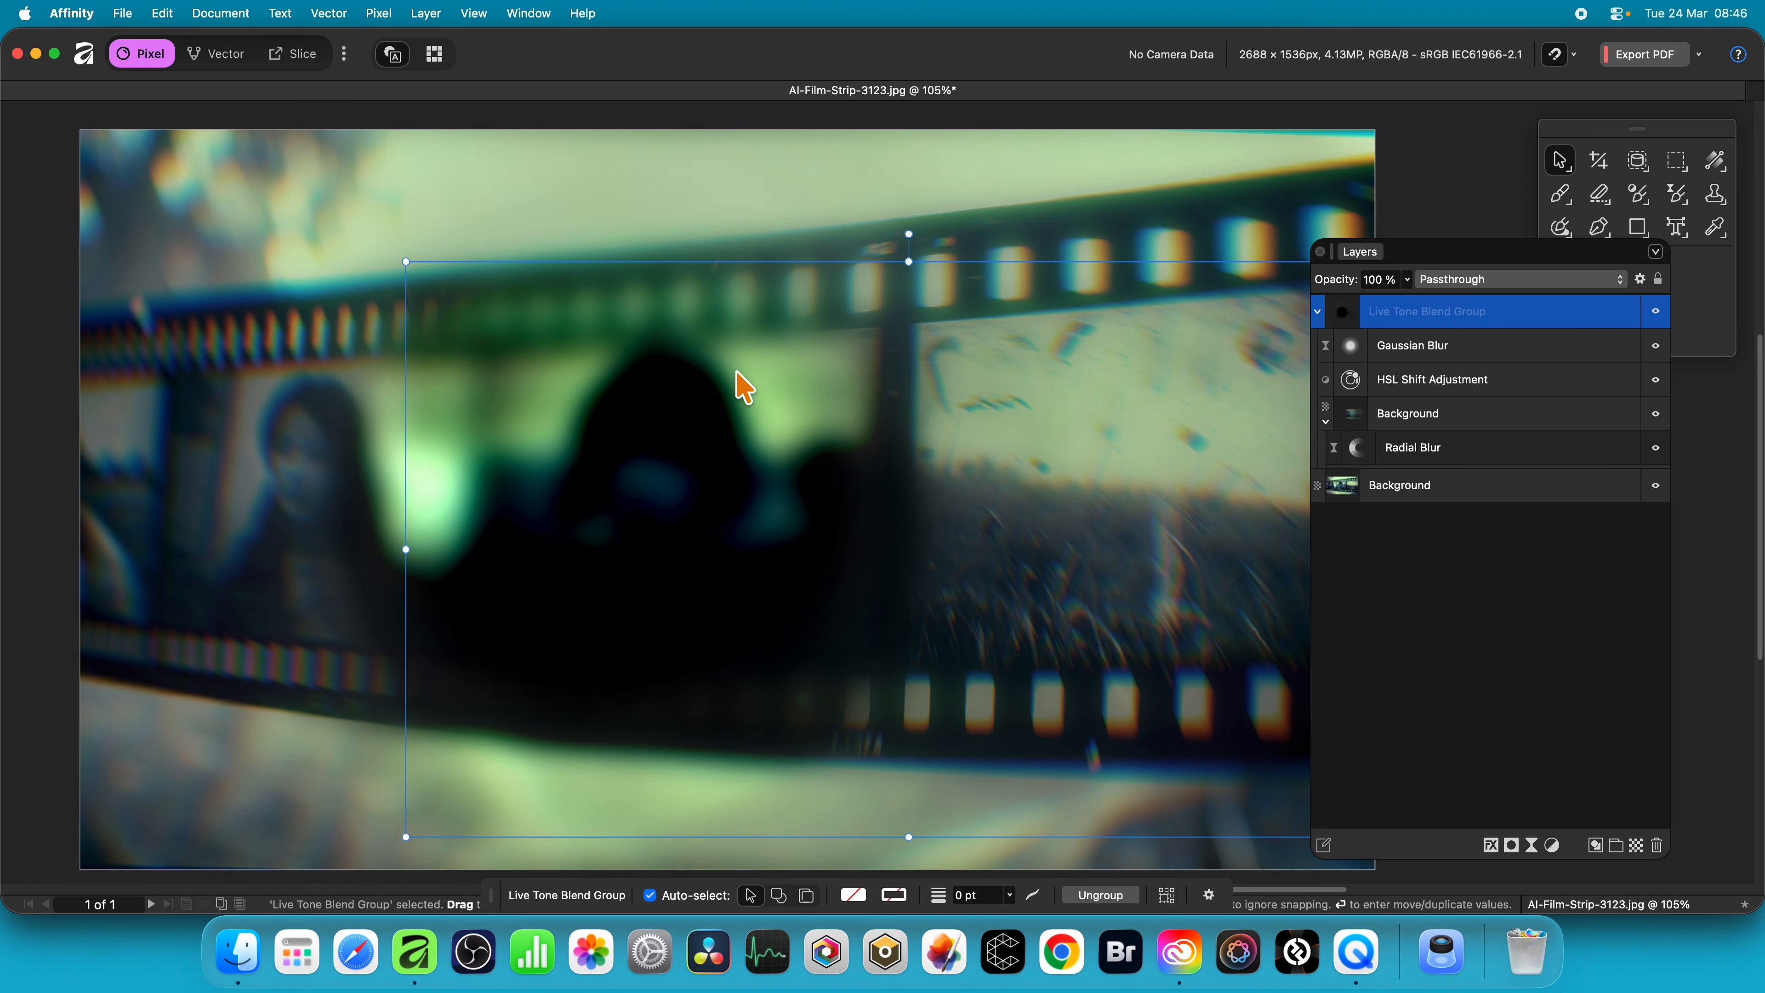
# - Rotate the Live Tone Blend Group clockwise to a diagonal and place a duplicate of it over the left half of the film strip
pyautogui.moveTo(909, 234); pyautogui.dragTo(1145, 299)
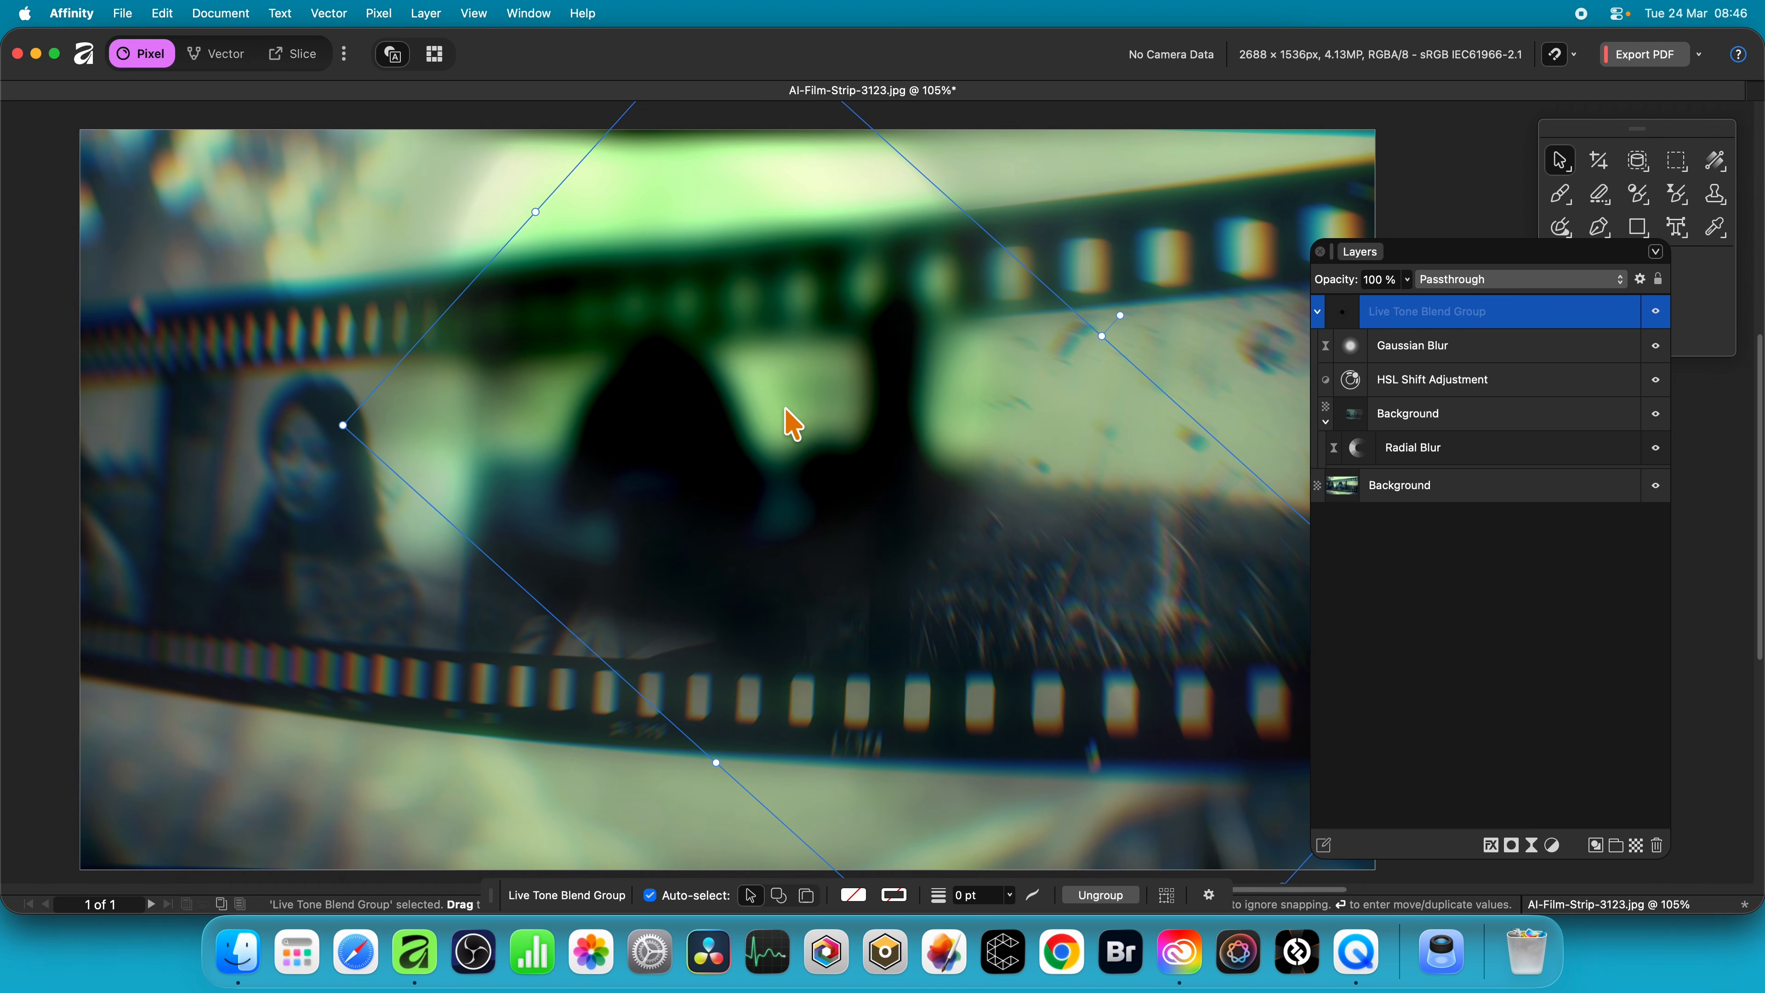
pyautogui.moveTo(661, 461); pyautogui.dragTo(160, 765)
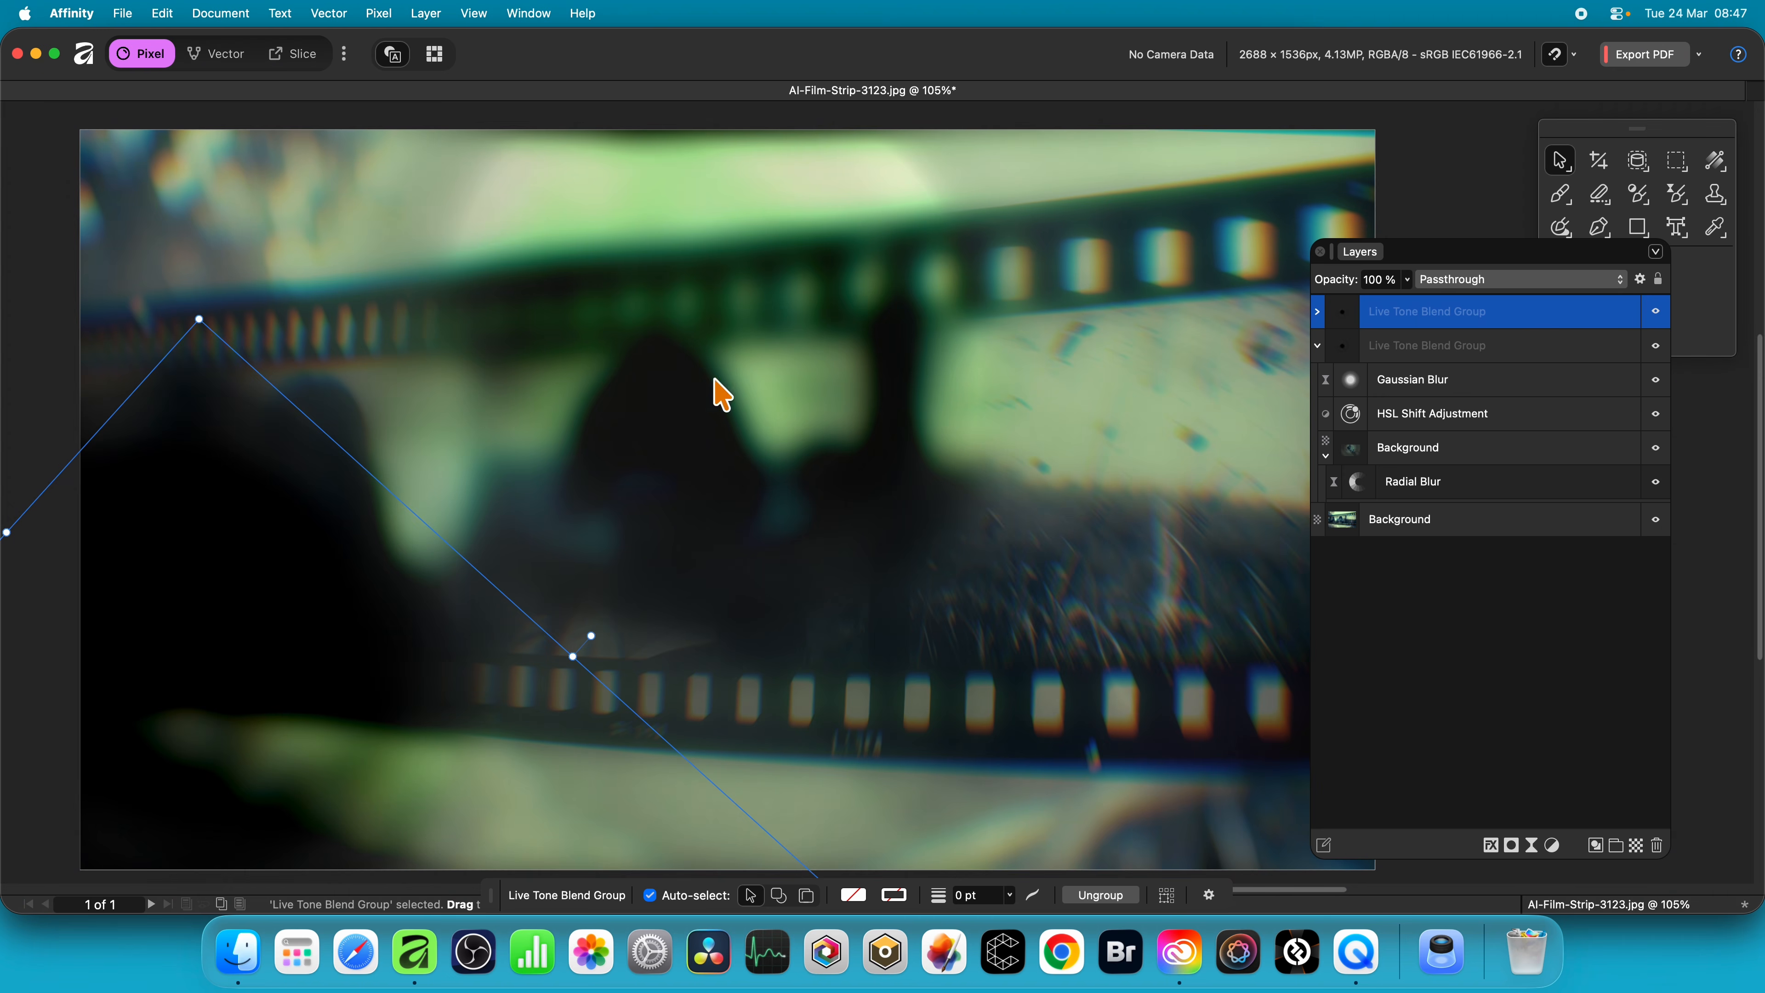
pyautogui.moveTo(192, 319); pyautogui.dragTo(230, 469)
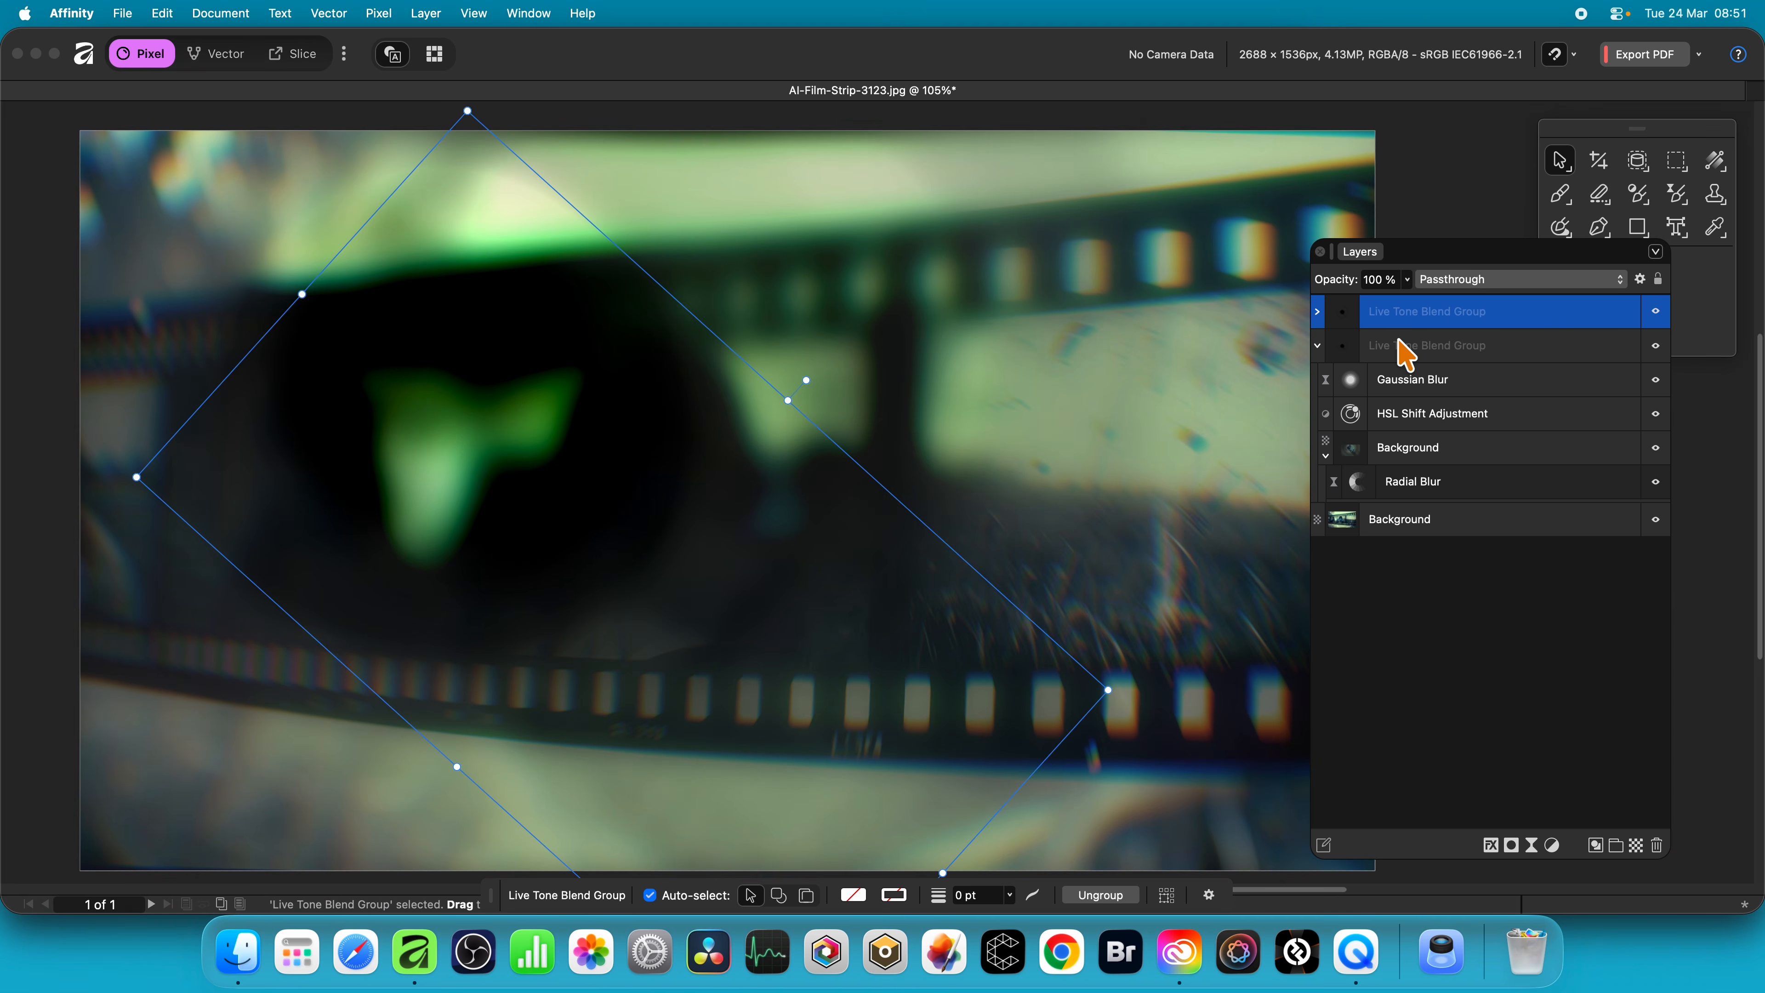
# - Try the Darken blend mode on the duplicated Live Tone Blend Group and set its blend mode to Add
pyautogui.click(1514, 280)
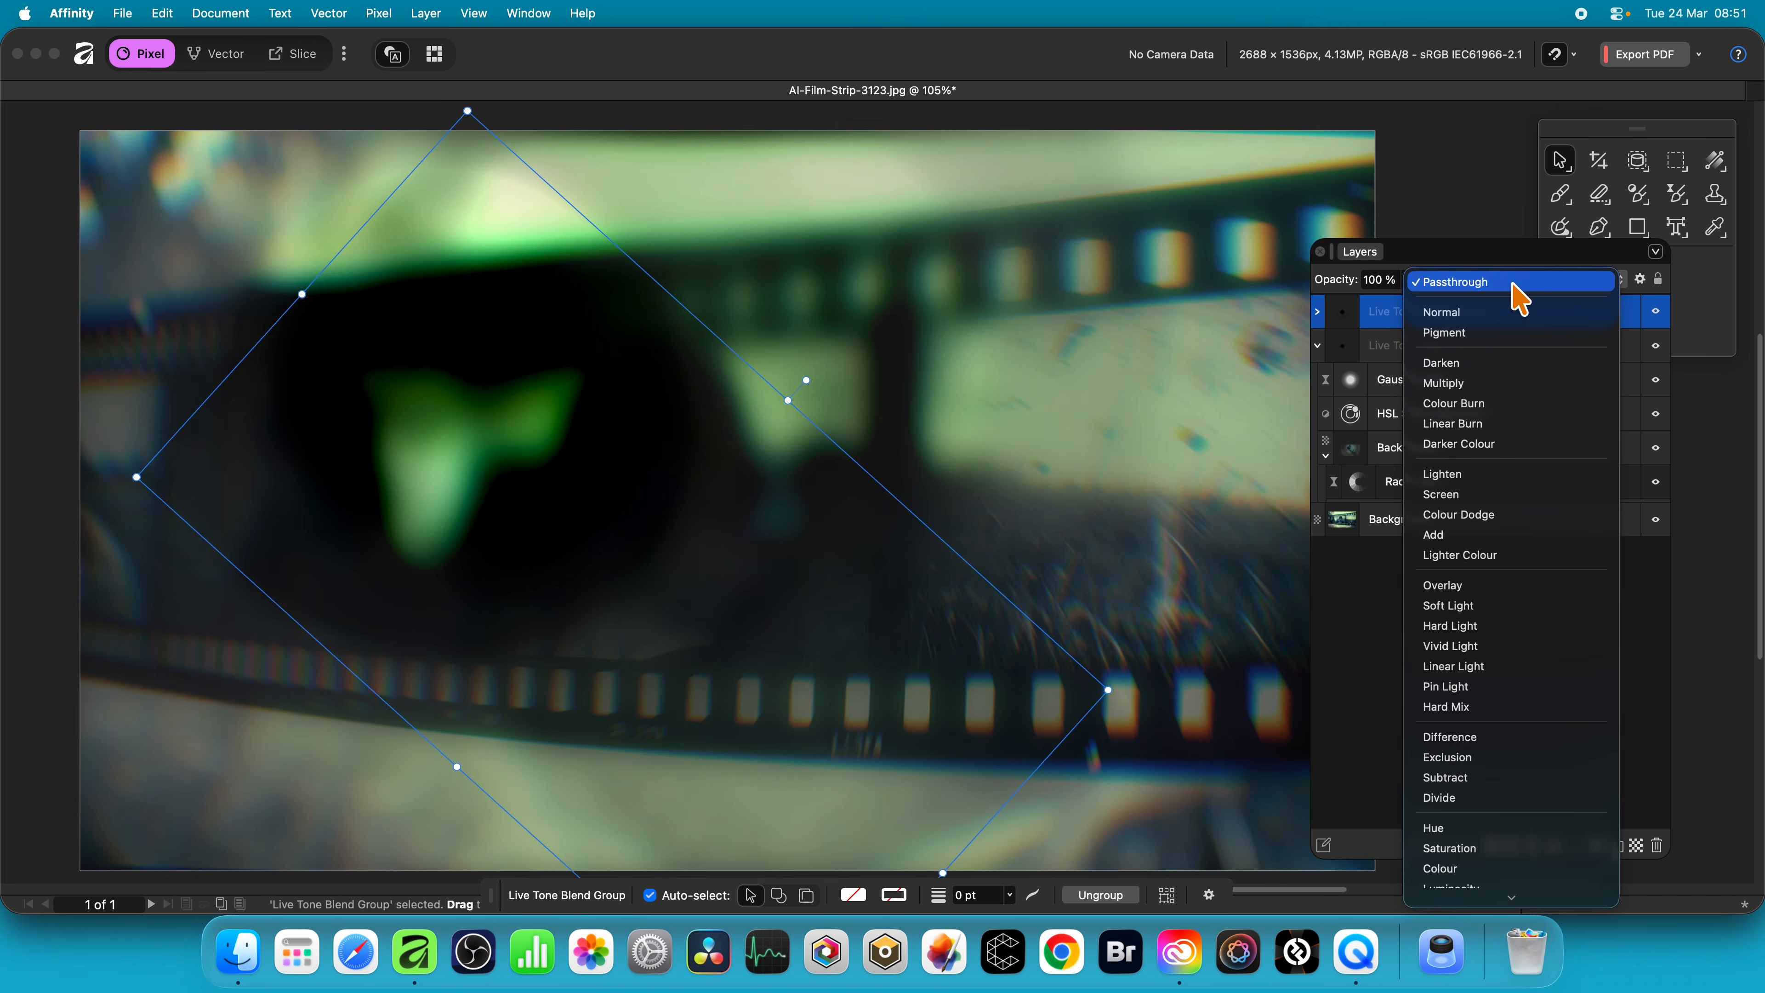
pyautogui.click(1498, 362)
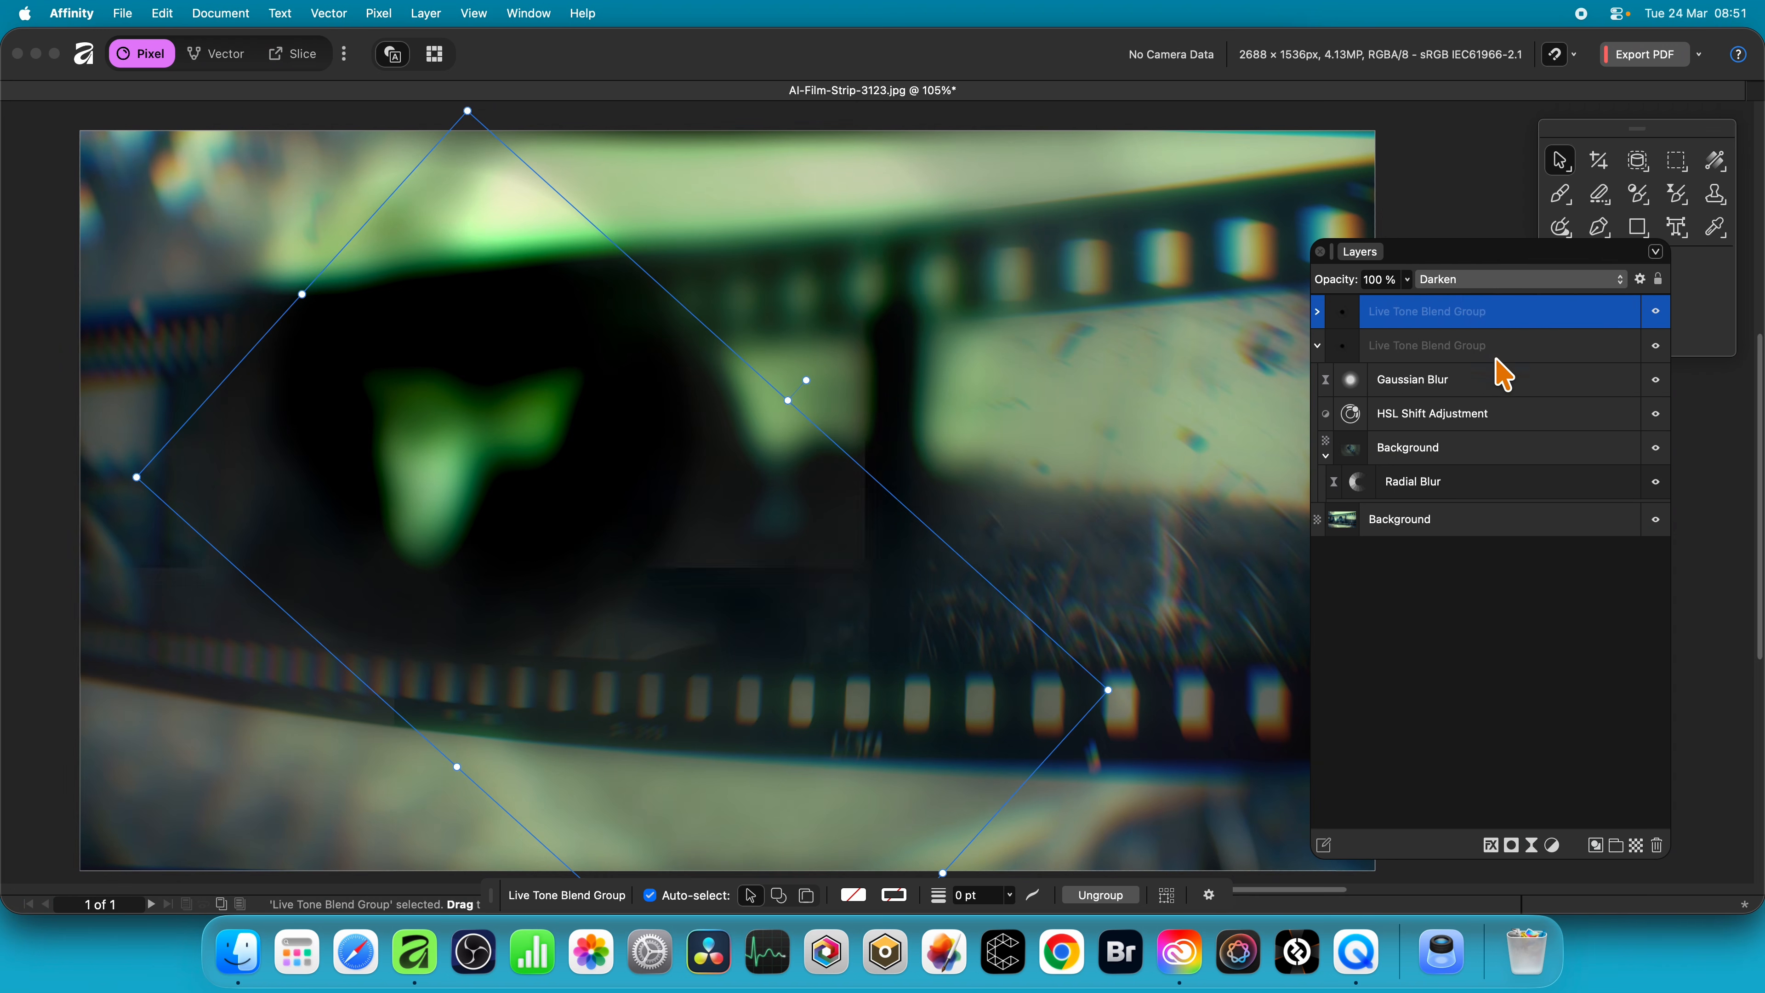
pyautogui.click(1468, 282)
pyautogui.click(1437, 455)
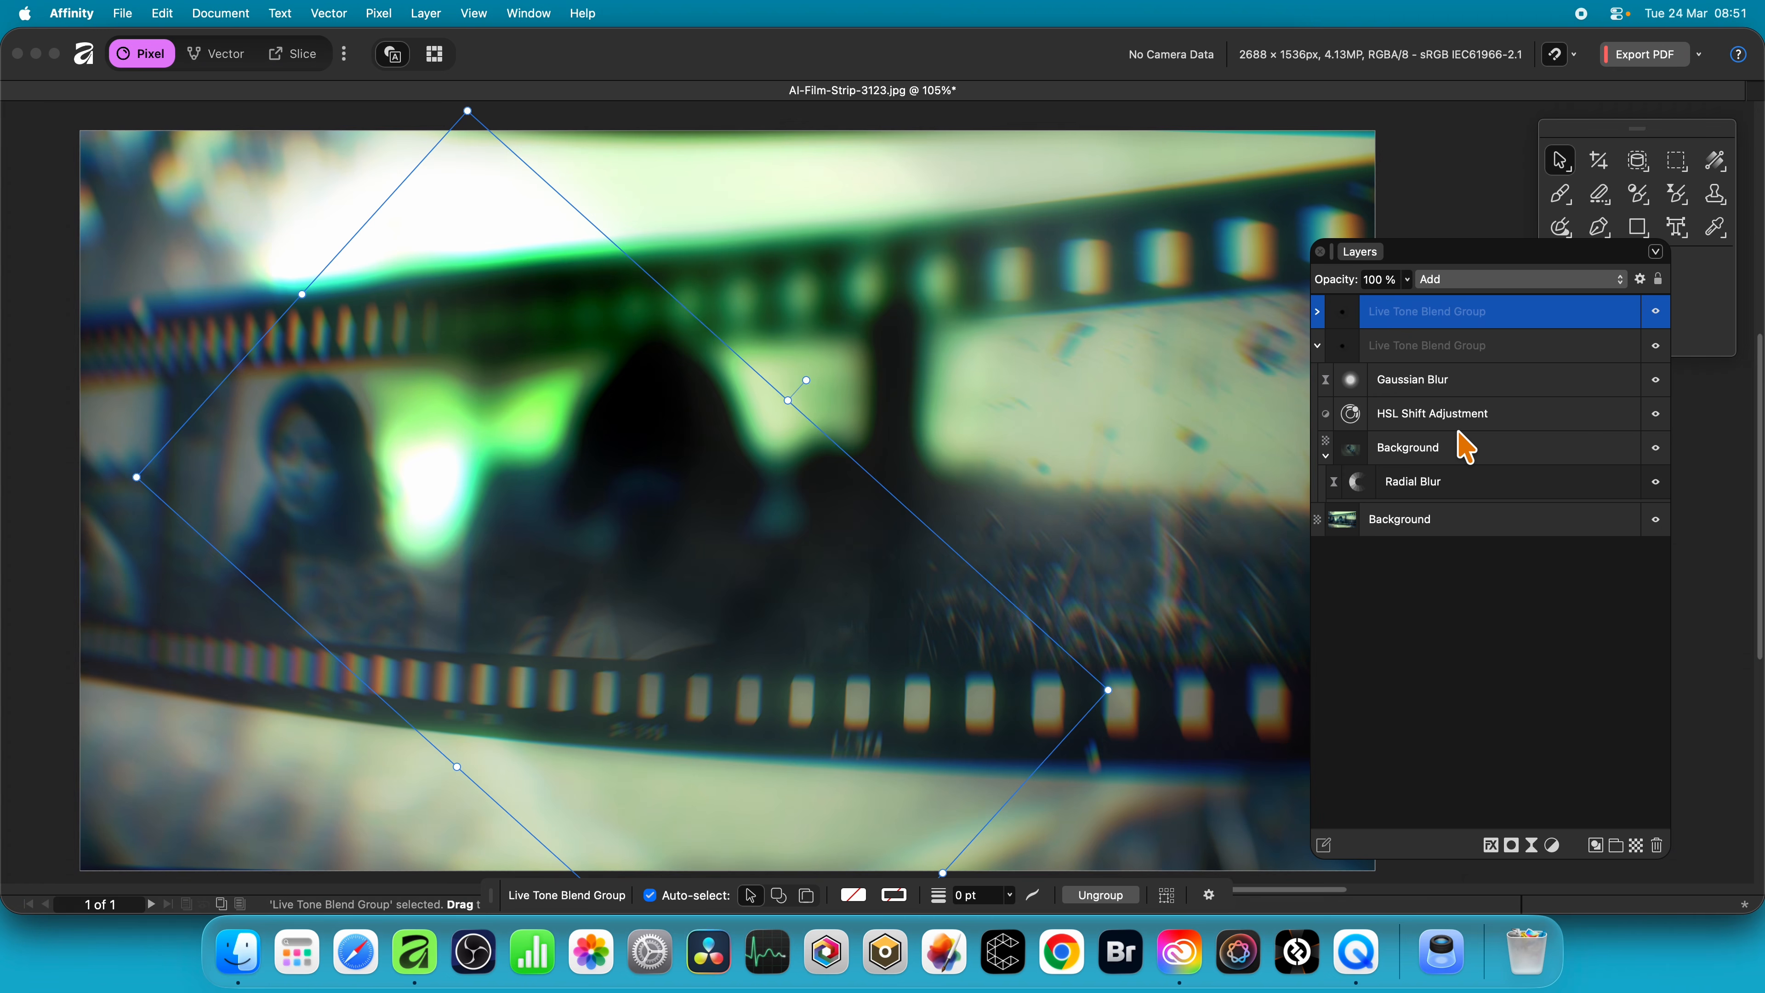
# - Change the lower Live Tone Blend Group's blend mode to Overlay and try Hue as an alternative
pyautogui.click(1470, 354)
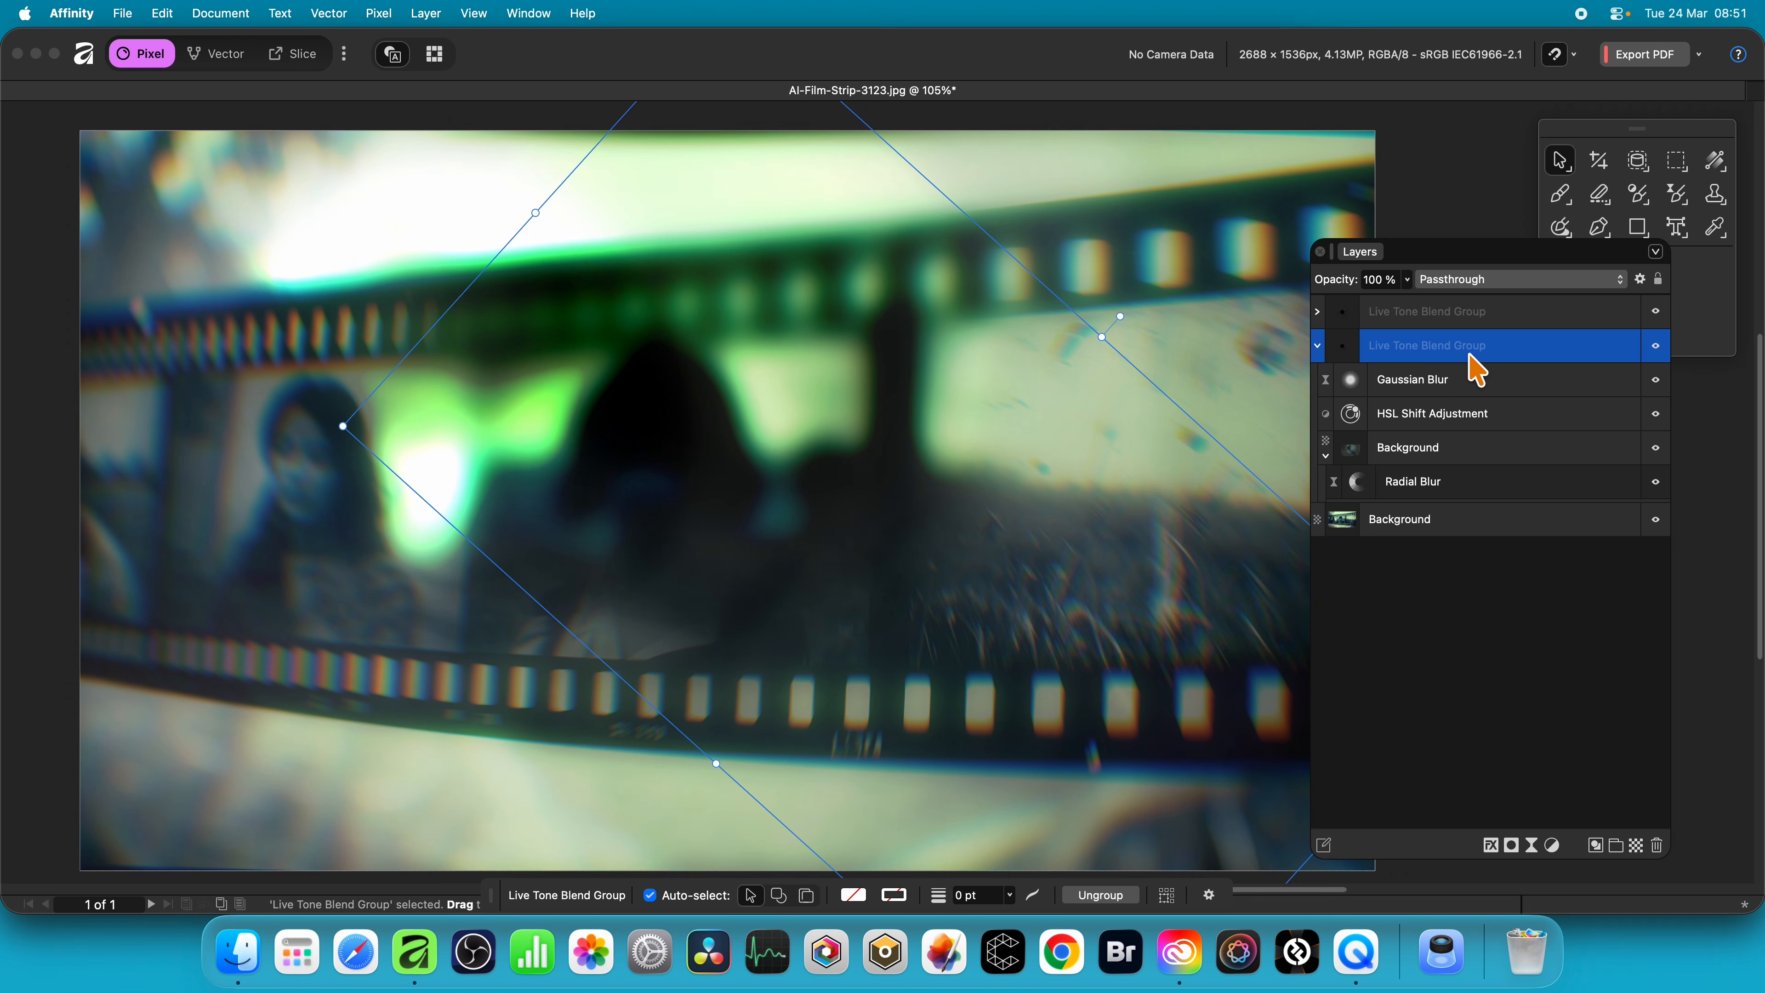
pyautogui.click(1451, 279)
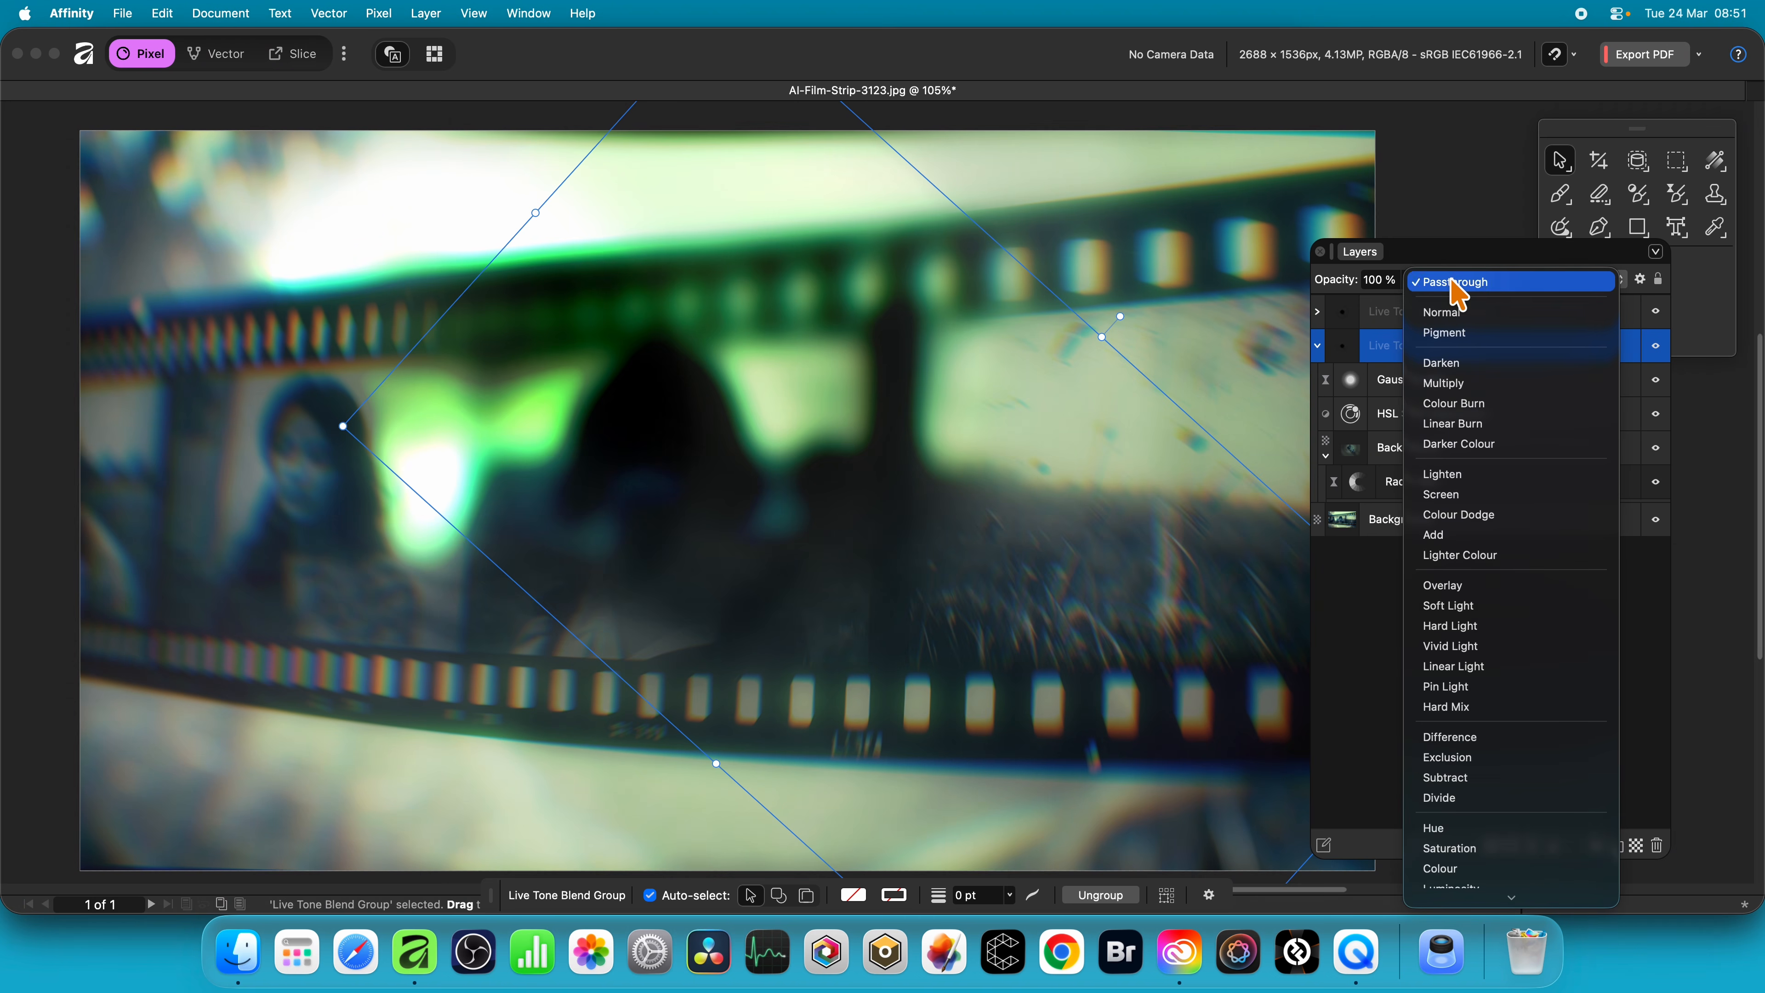
pyautogui.click(1459, 585)
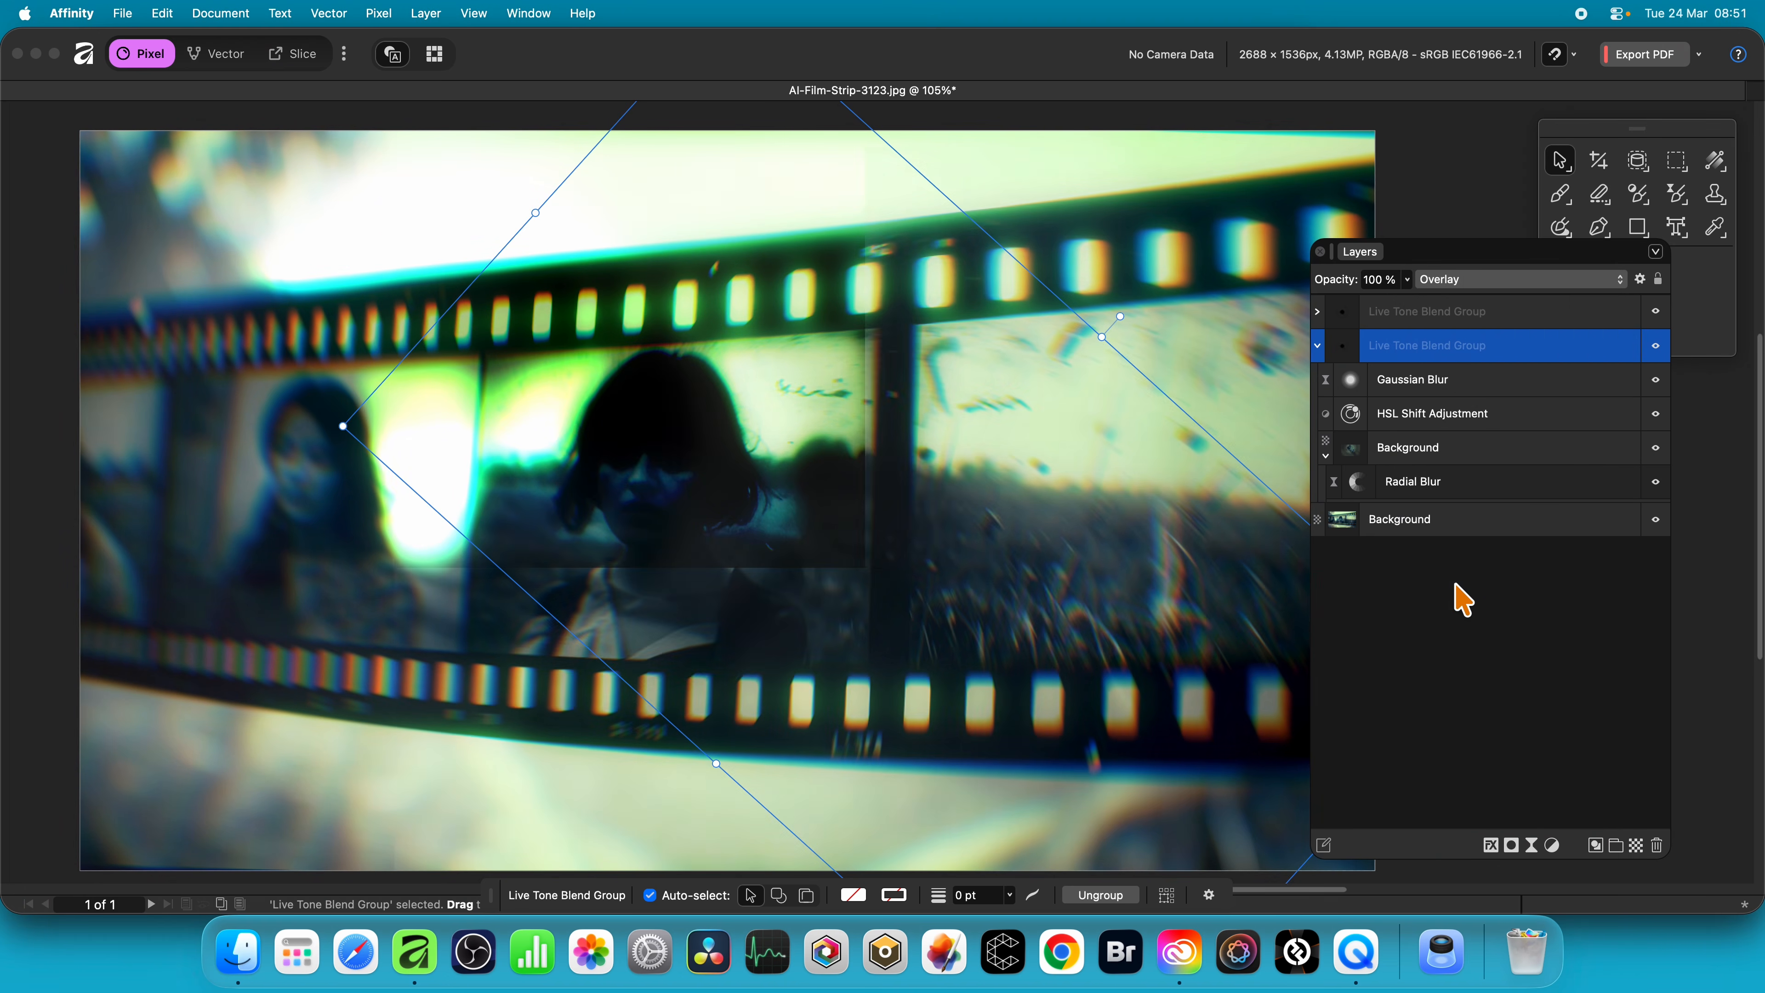
pyautogui.click(1465, 282)
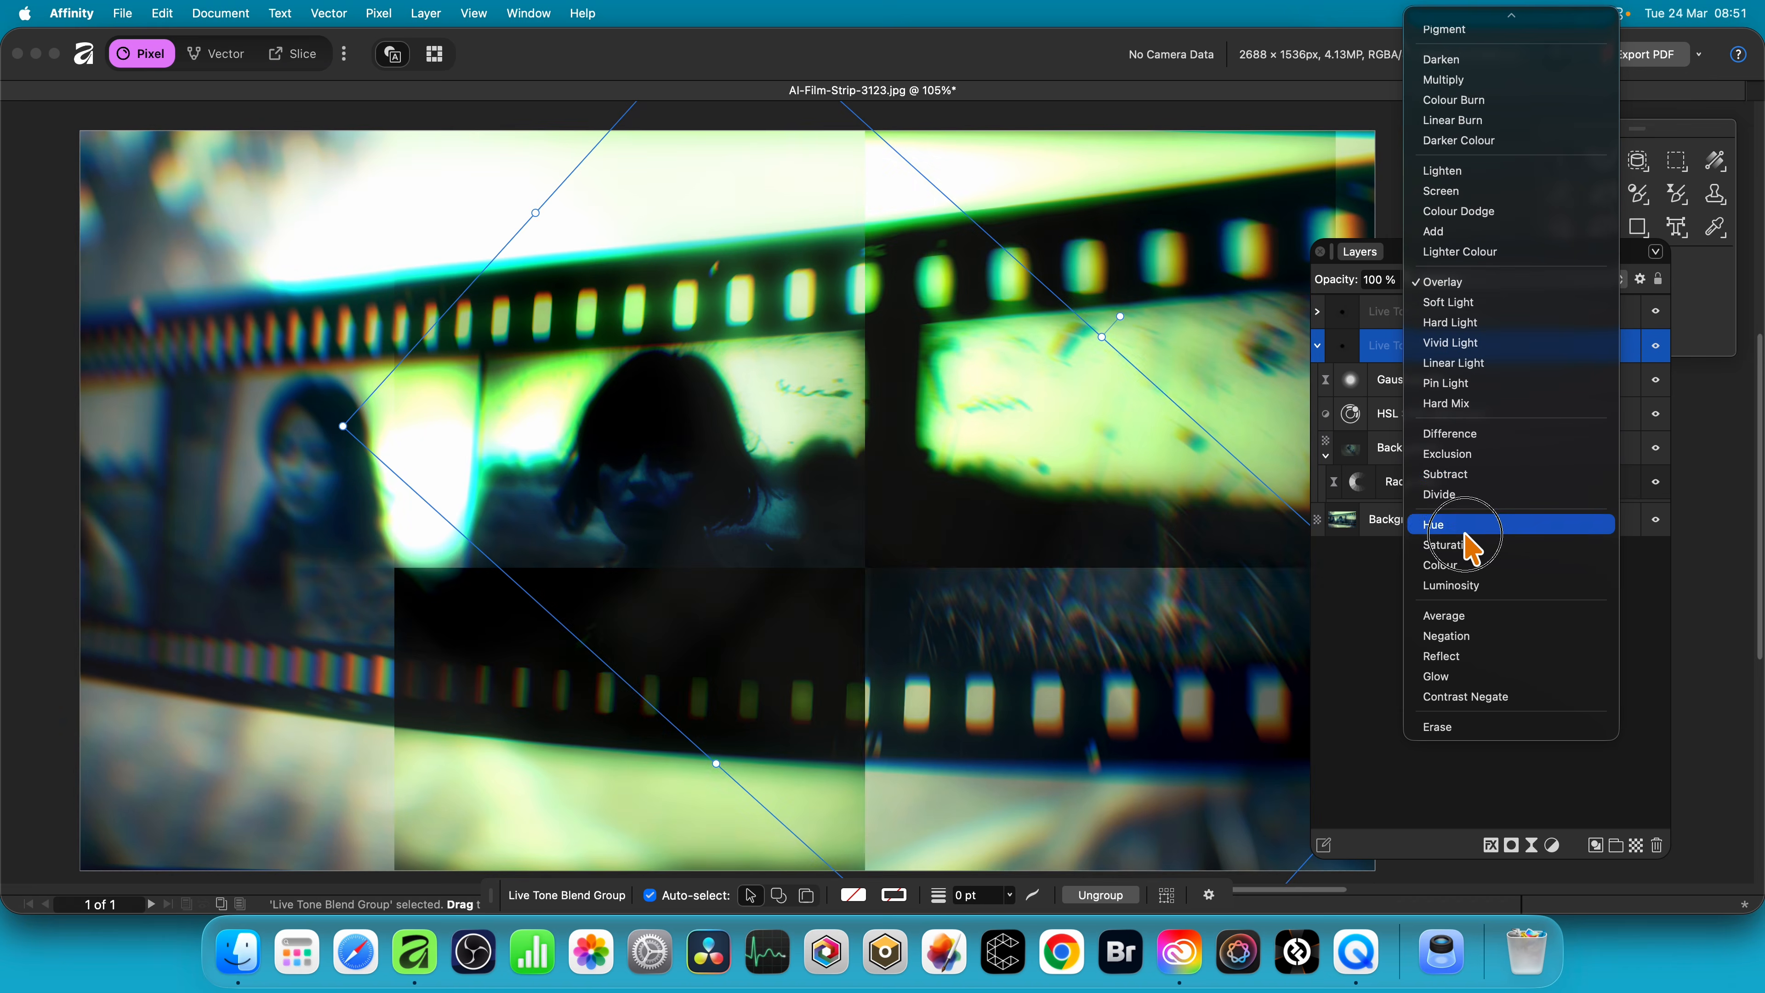
pyautogui.click(1467, 525)
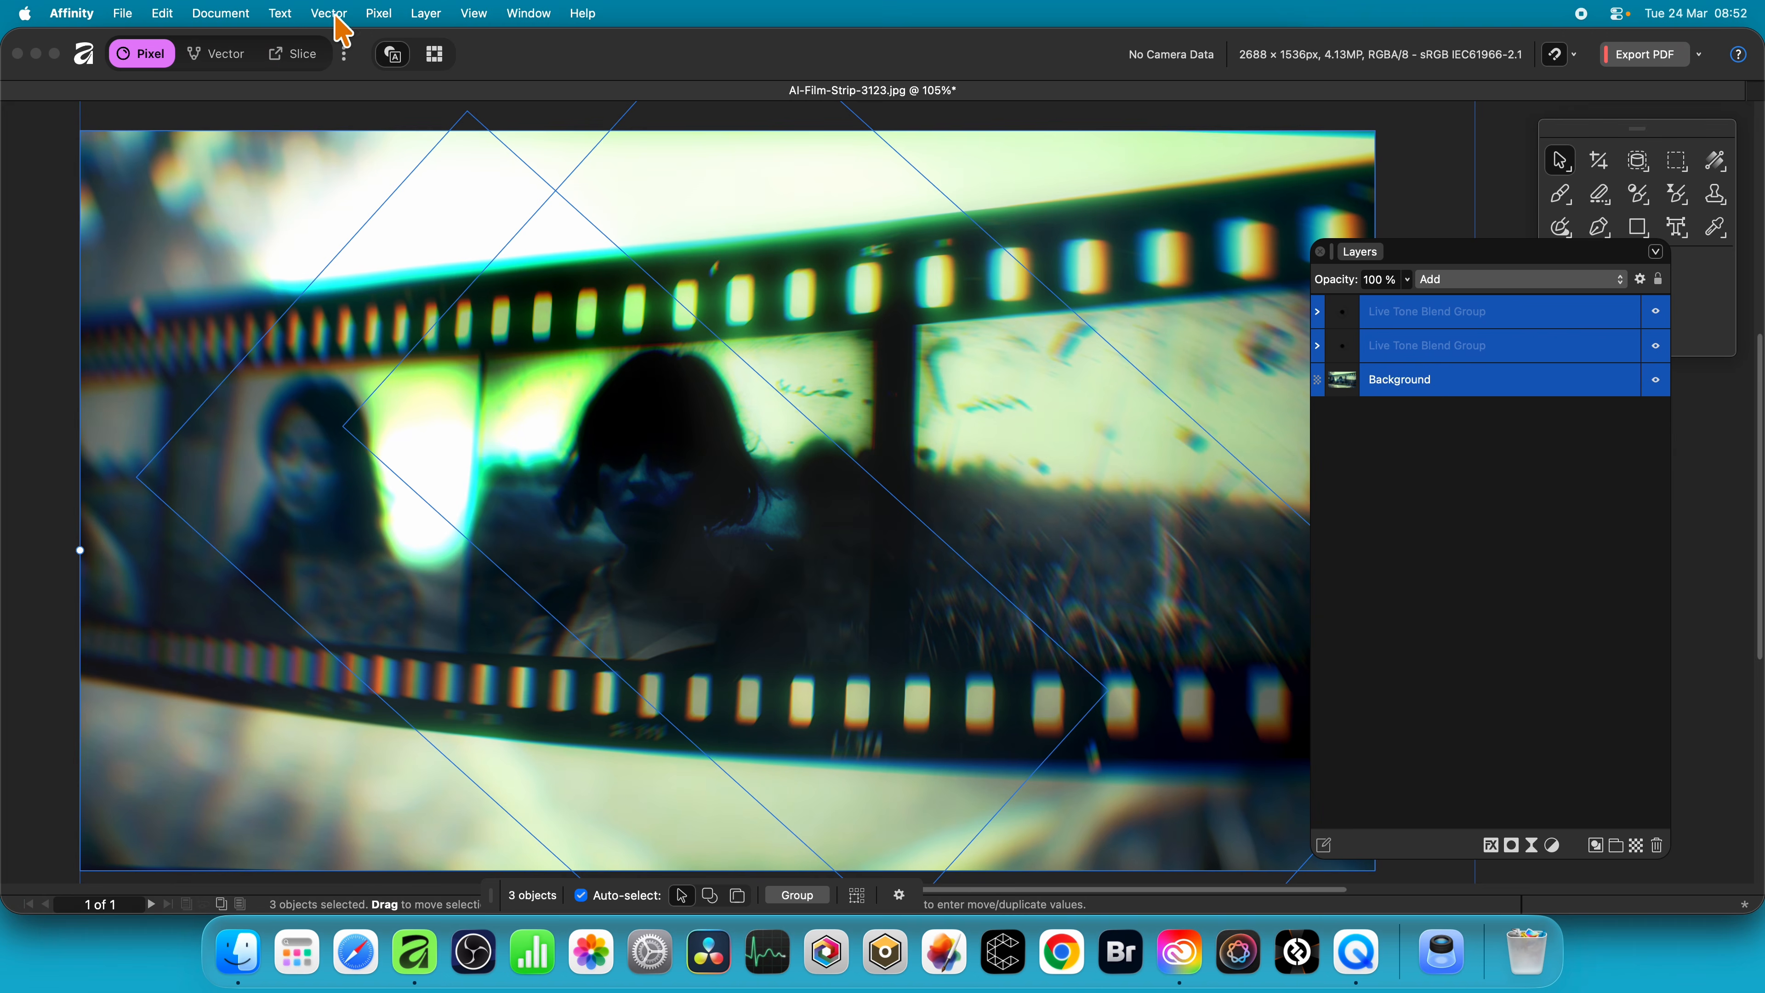
# - Combine both groups and Background in a new Live Tone Blend Group with strength 48%, colour 29%, low pass 50% and content type Text
pyautogui.click(379, 13)
pyautogui.click(464, 375)
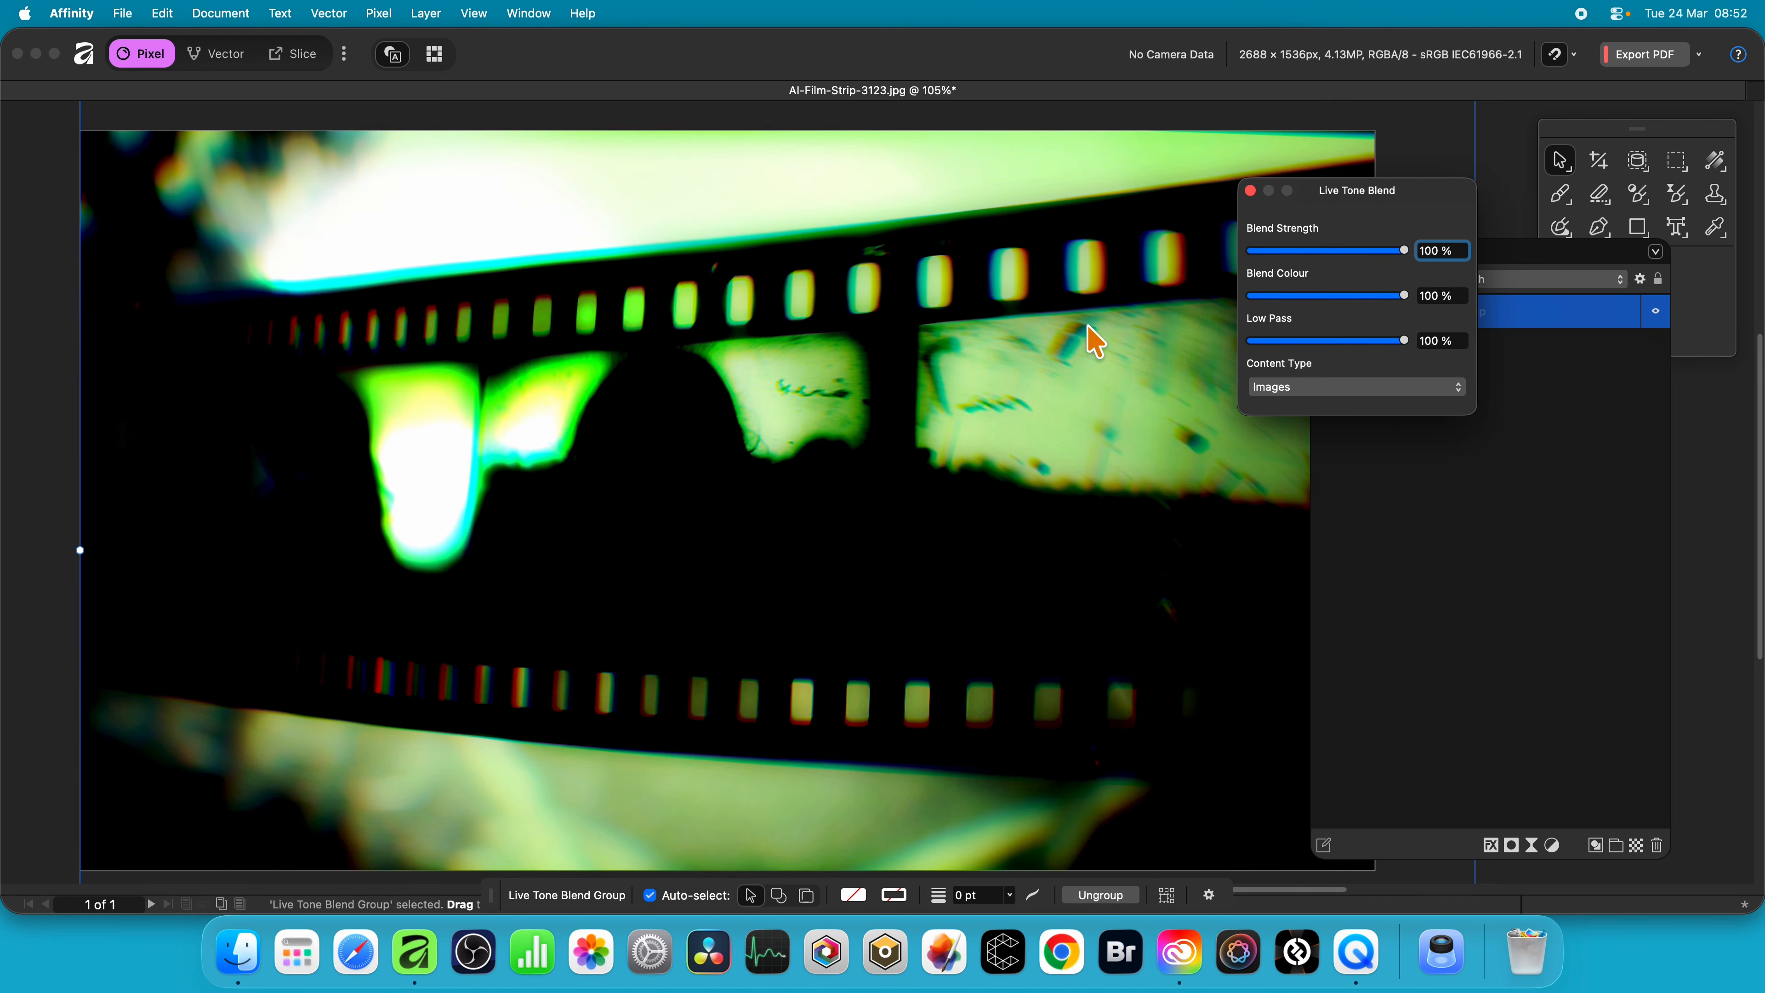
pyautogui.moveTo(1404, 252); pyautogui.dragTo(1324, 254)
pyautogui.moveTo(1405, 295); pyautogui.dragTo(1294, 297)
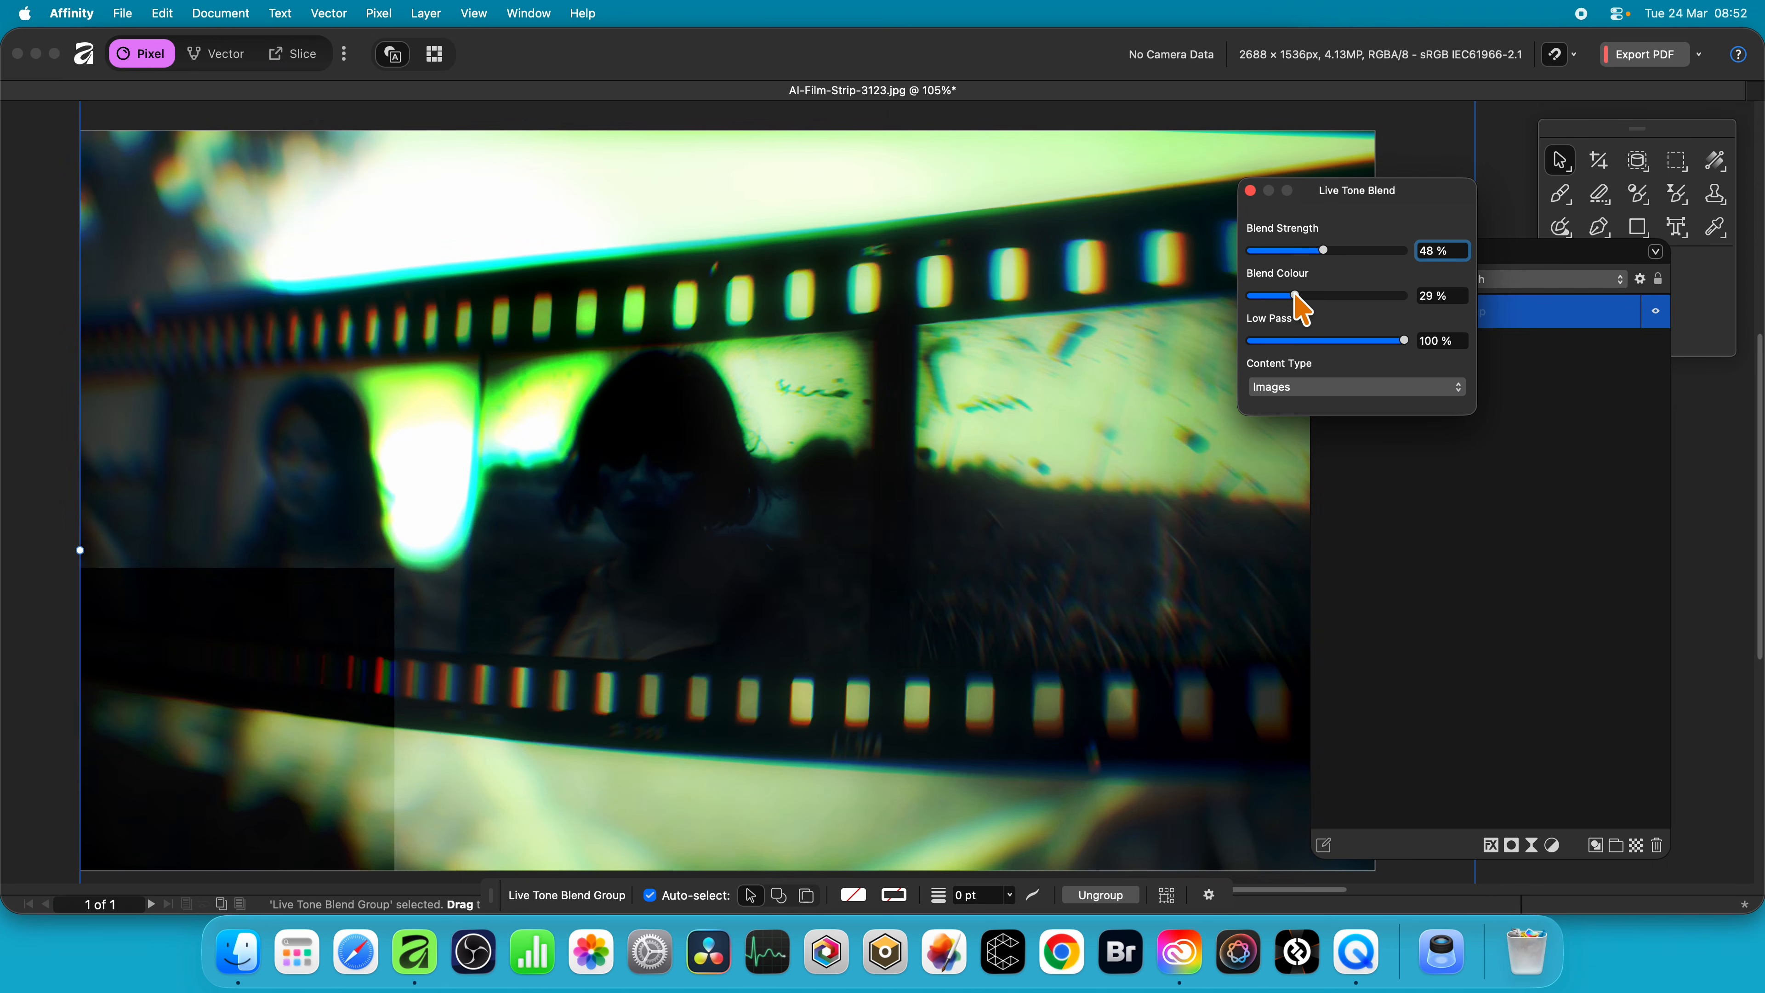
pyautogui.moveTo(1404, 340); pyautogui.dragTo(1326, 340)
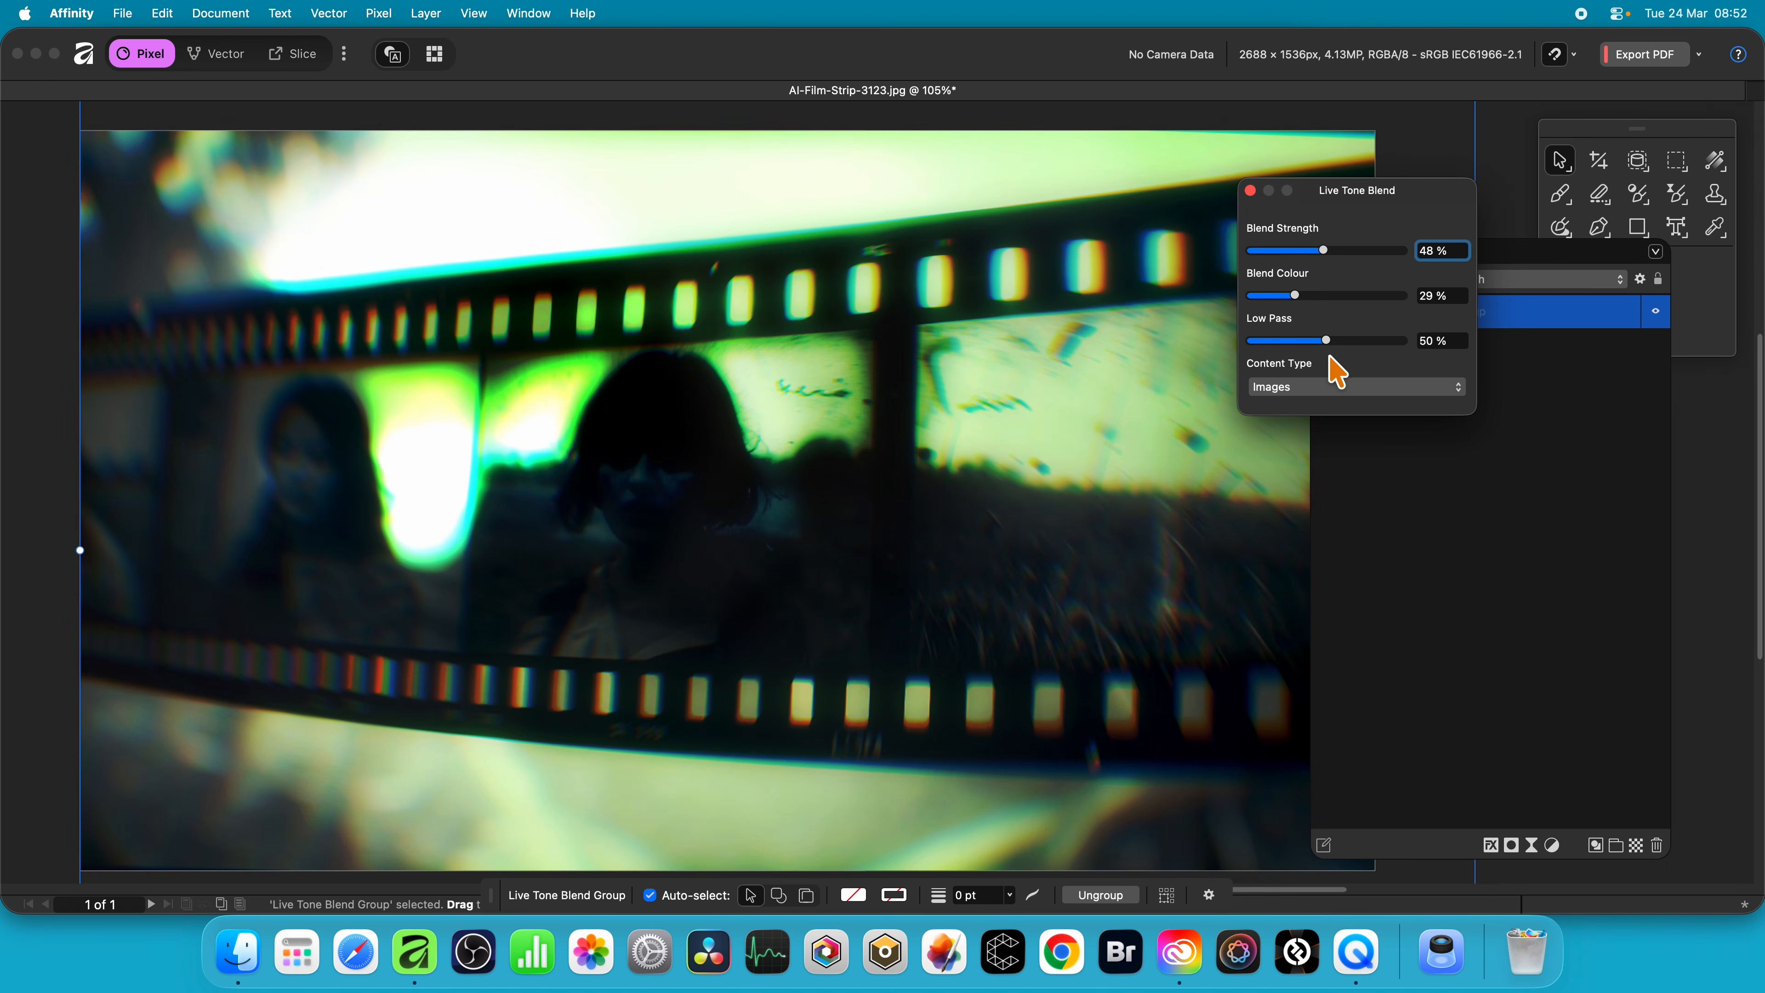
pyautogui.click(1377, 396)
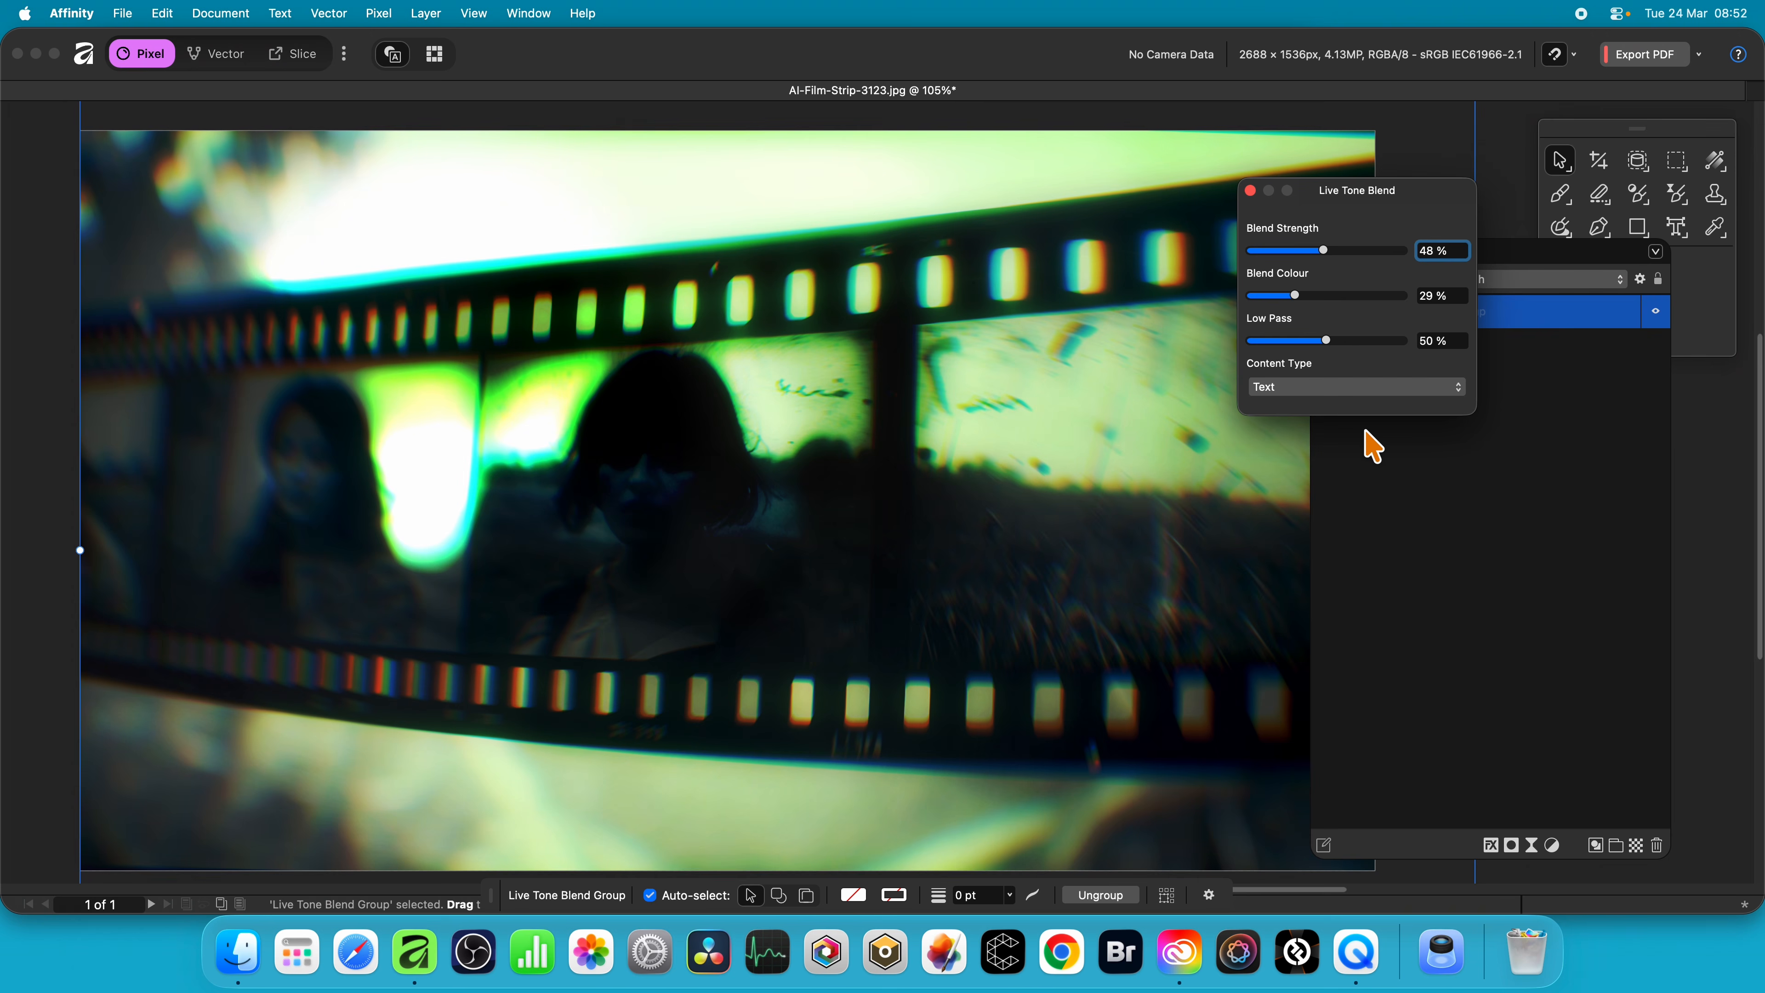